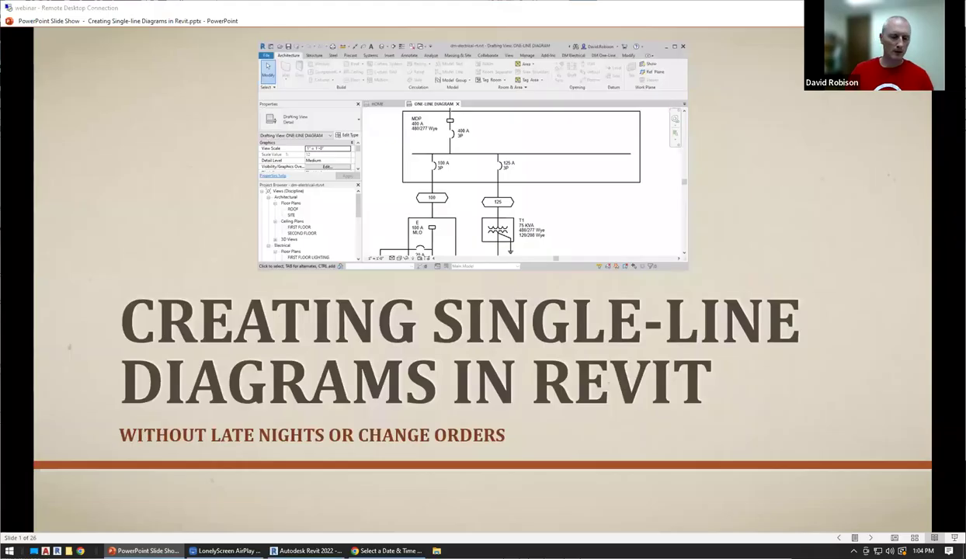
# Switch to the LonelyScreen whiteboard to sketch the Electrical Design Triangle.
pyautogui.hotkey('alt', 'Tab')
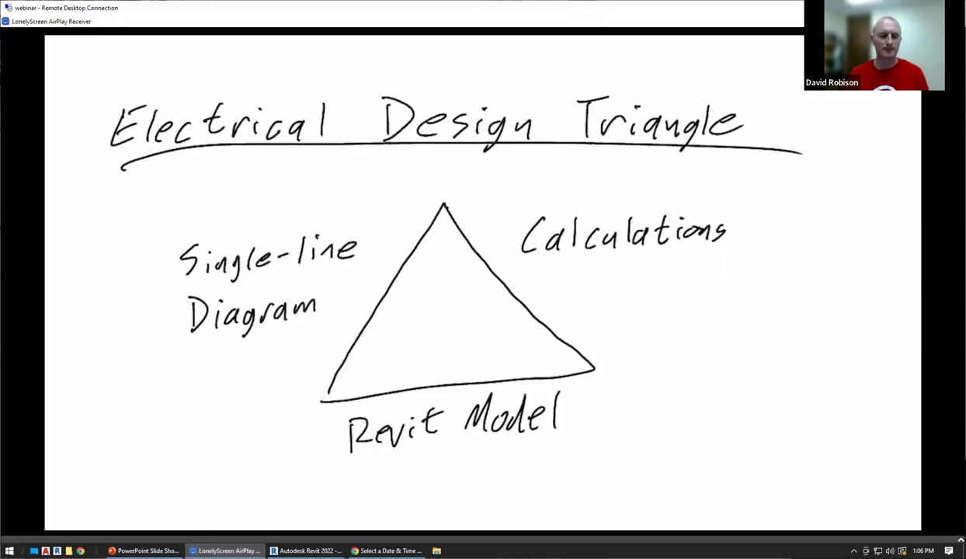
# Return to the PowerPoint slide show and advance to slide 3, Revit Model – Families.
pyautogui.hotkey('alt', 'Tab')
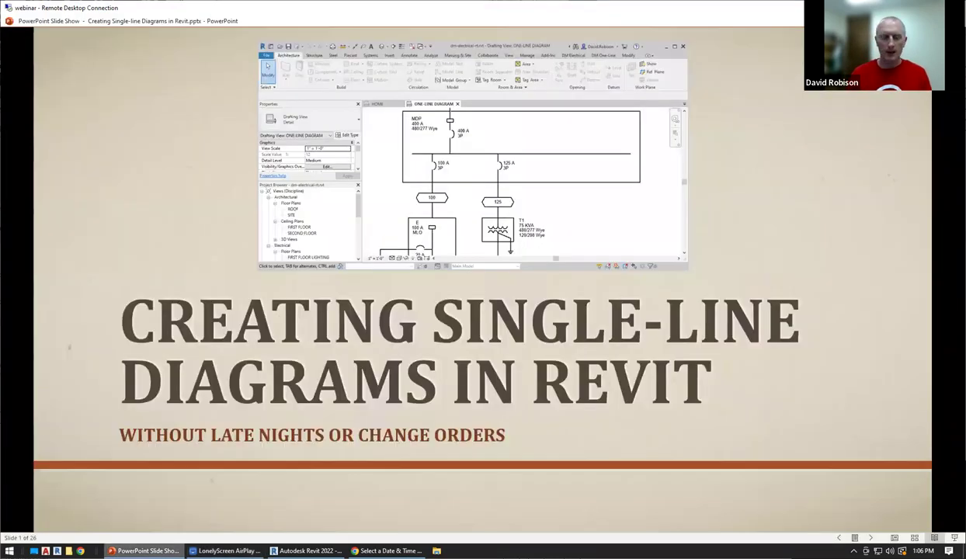
pyautogui.press('Right')
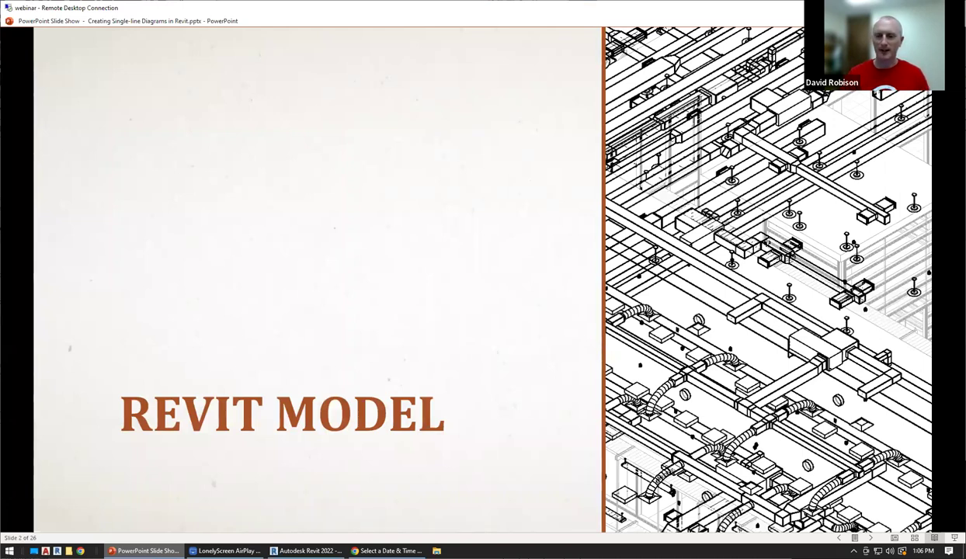
pyautogui.press('Right')
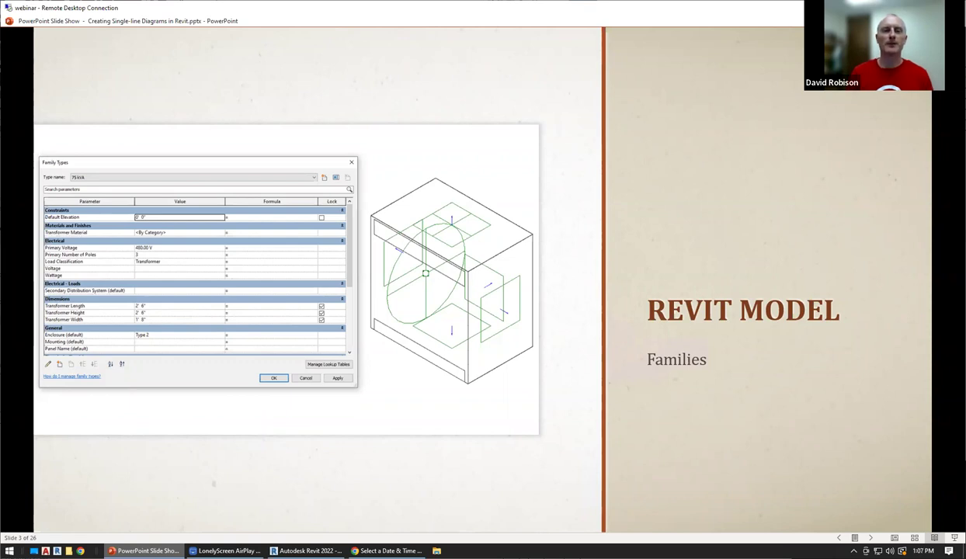
# Advance the slide show to slide 4, Revit Model – Shared Parameters.
pyautogui.press('Right')
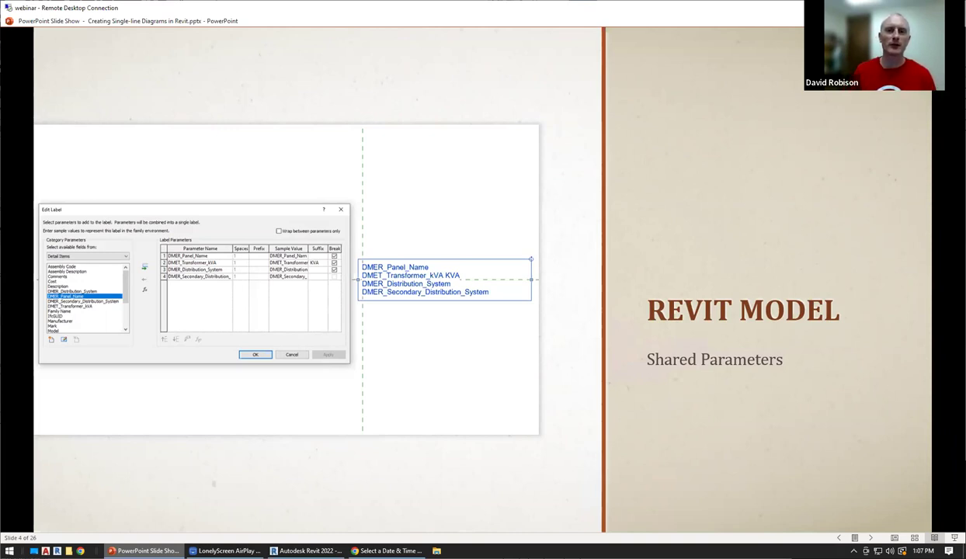
# Advance past Electrical Features to slide 6, then bring the single-line-project.rvt Revit window forward.
pyautogui.press('Right')
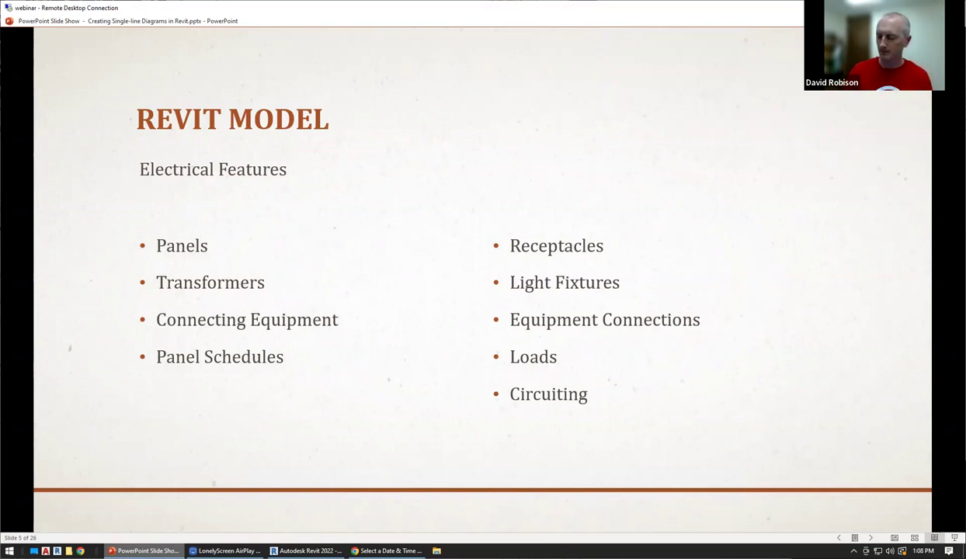
pyautogui.press('Right')
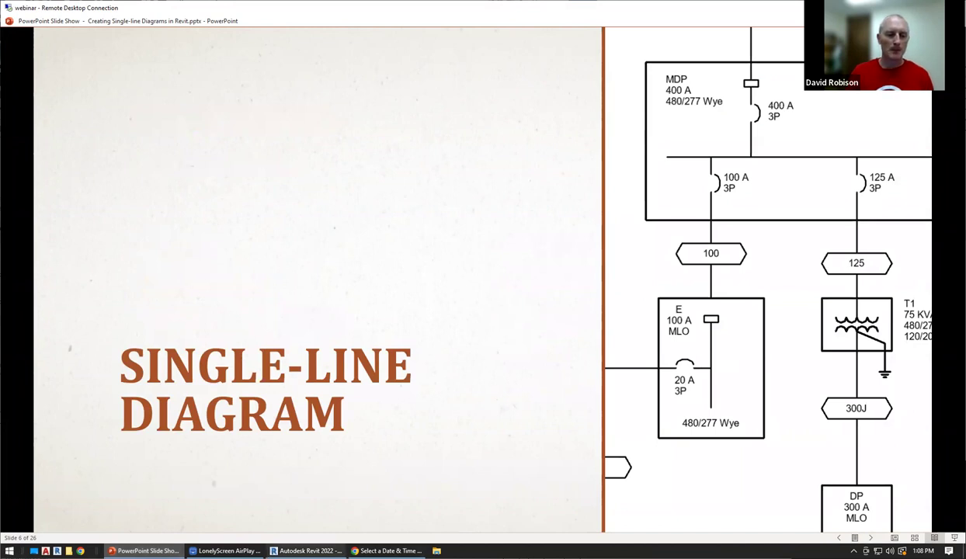
pyautogui.click(307, 550)
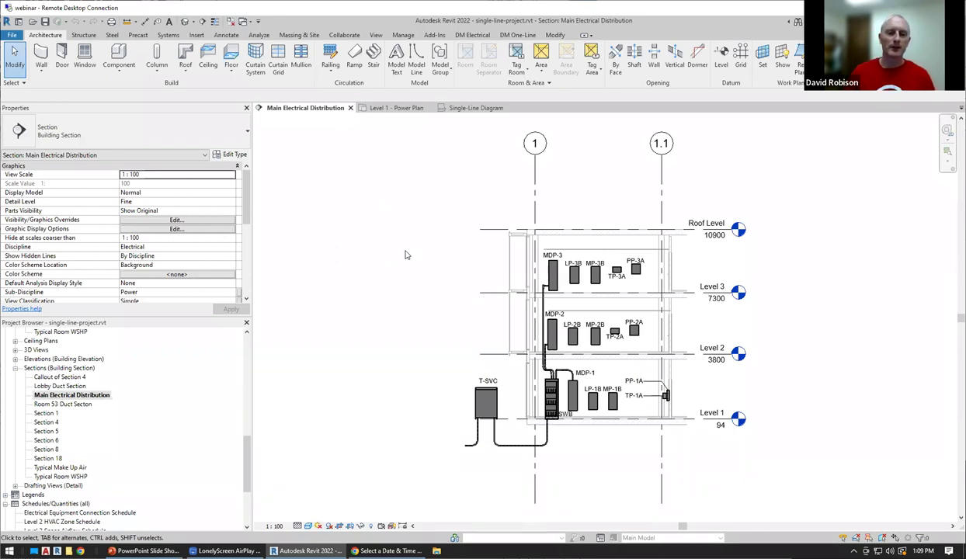
pyautogui.scroll(3, 404, 261)
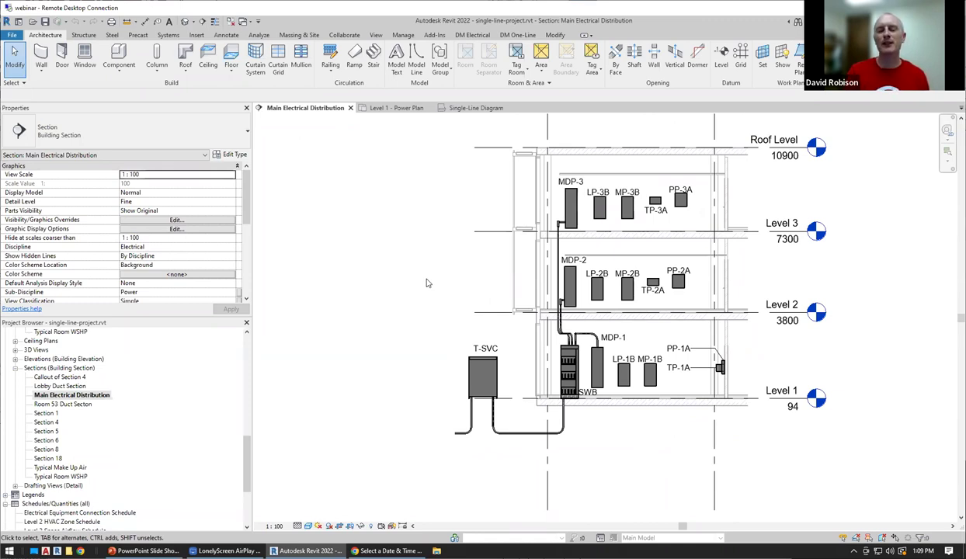
pyautogui.scroll(1, 427, 283)
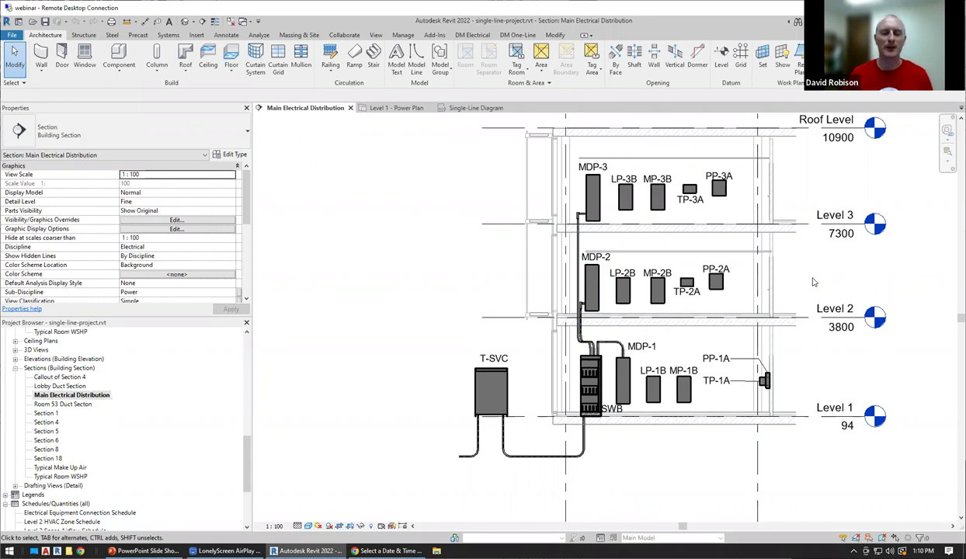
# Open Level 1 - Power Plan and zoom in on MDP-1 and LP-1 near grids A and B.
pyautogui.click(405, 109)
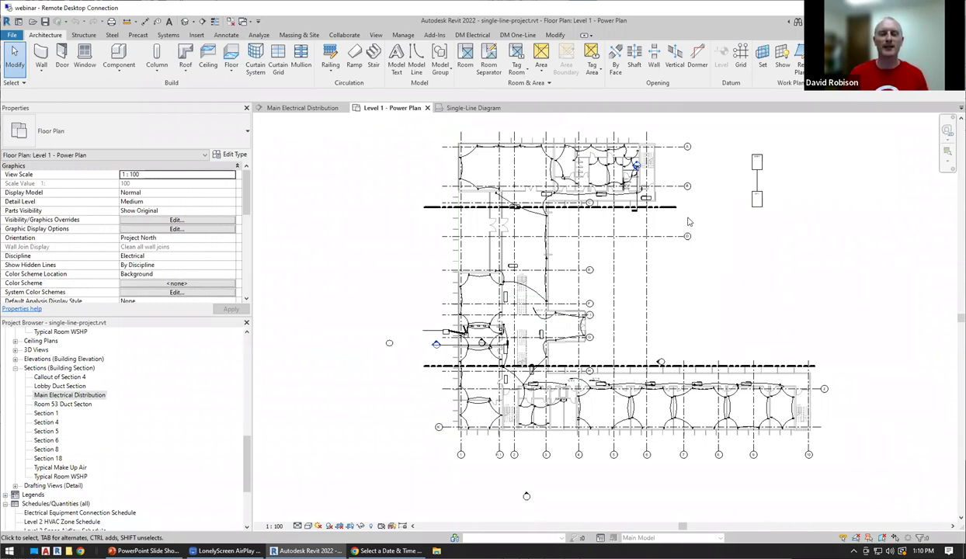
pyautogui.moveTo(687, 183); pyautogui.dragTo(701, 217, button='middle')
pyautogui.scroll(2, 701, 217)
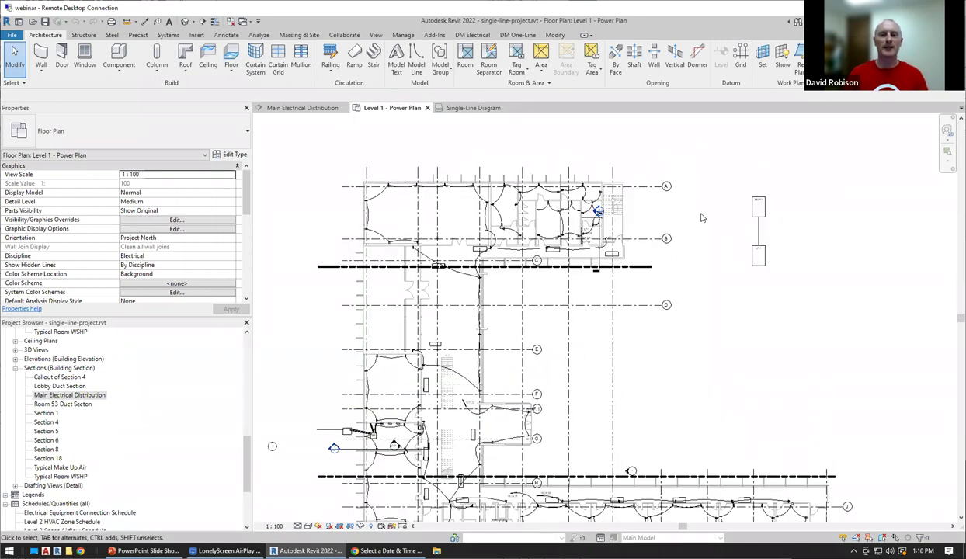
pyautogui.scroll(5, 749, 200)
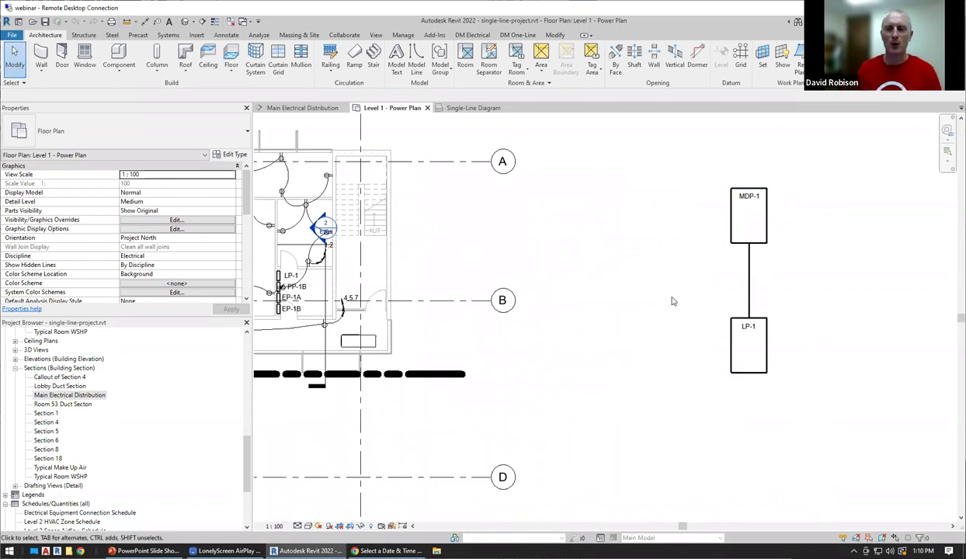
pyautogui.click(748, 328)
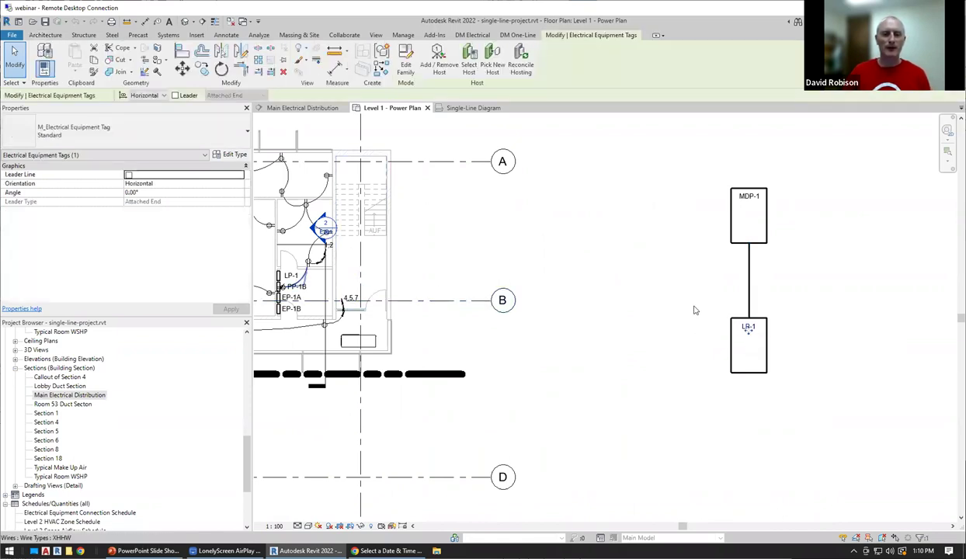
pyautogui.press('Escape')
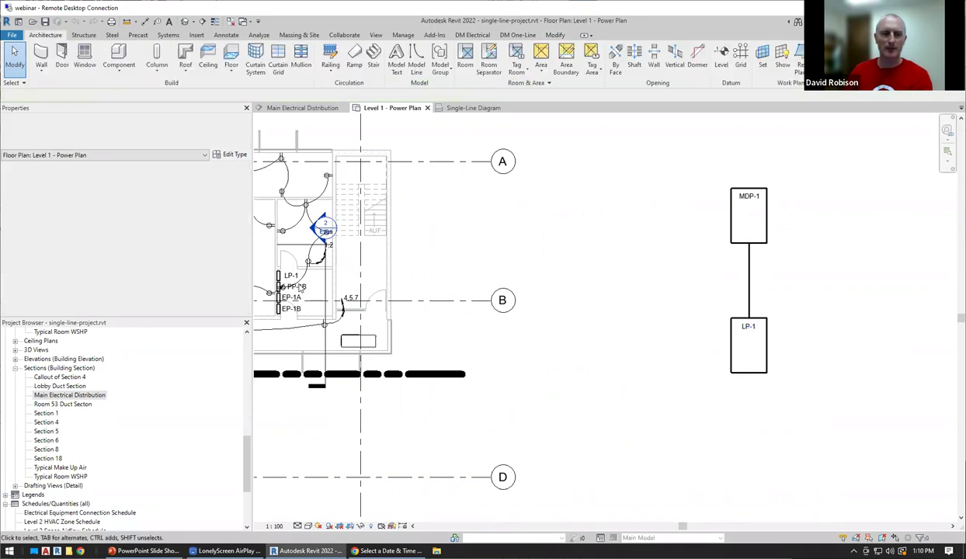
pyautogui.click(278, 276)
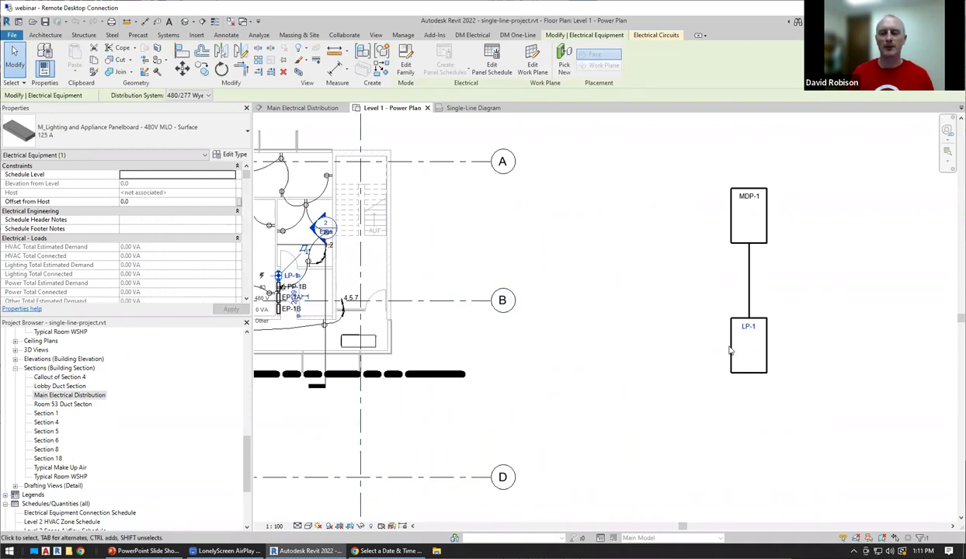
pyautogui.click(668, 300)
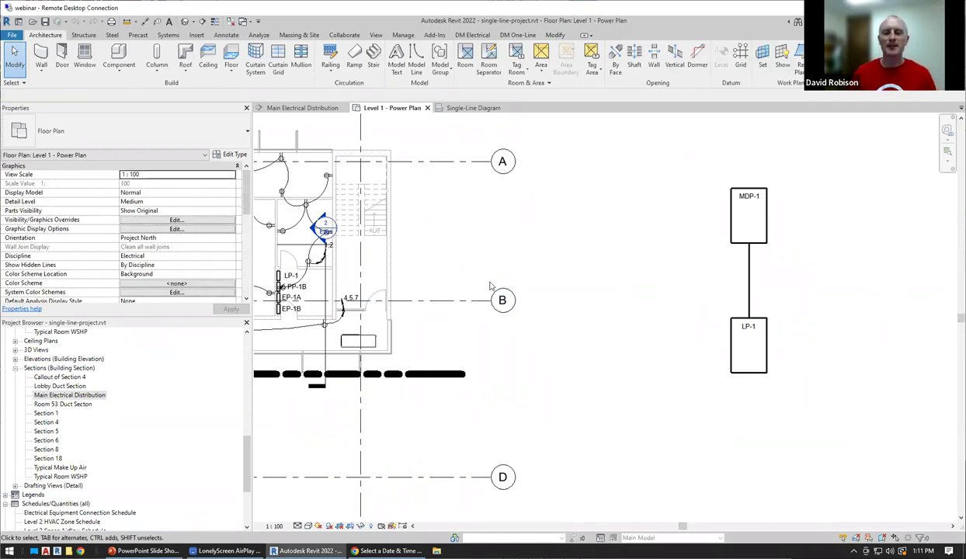
pyautogui.moveTo(278, 277); pyautogui.dragTo(378, 277, button='middle')
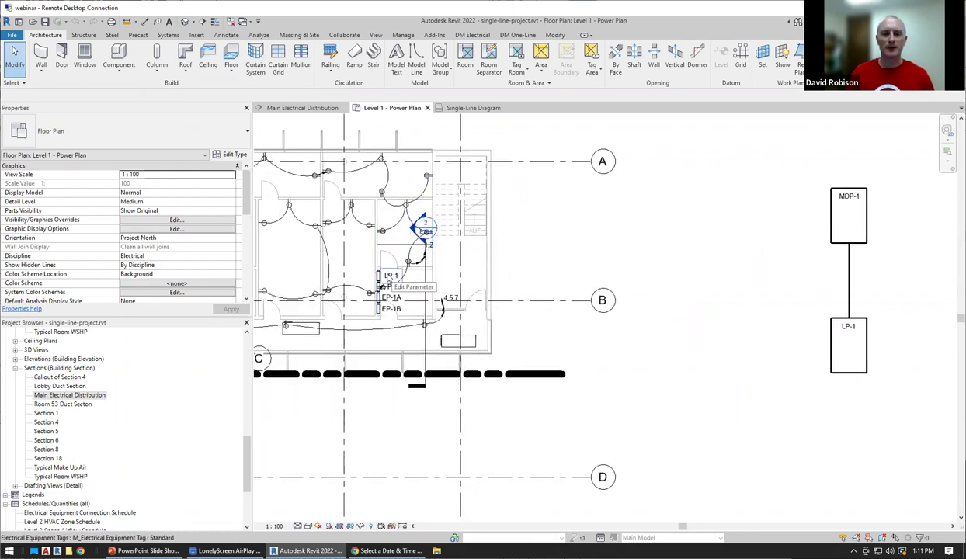
# Re-host panel LP-1 on a new wall face, then open the Single-Line Diagram view.
pyautogui.click(468, 257)
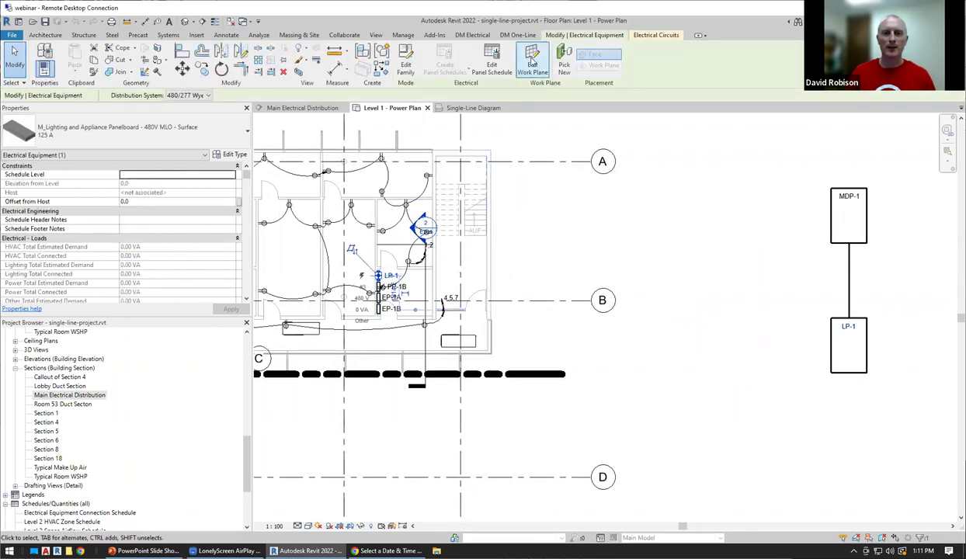
pyautogui.click(564, 59)
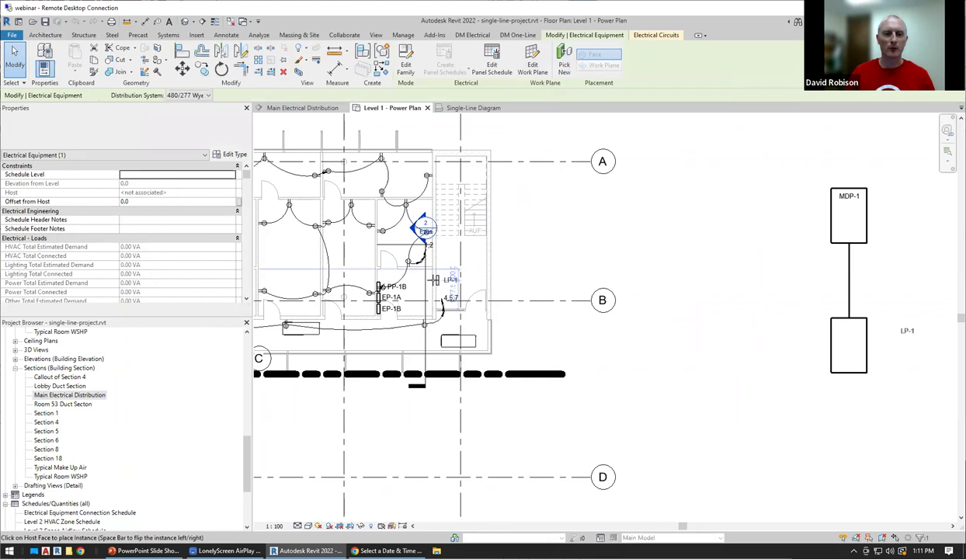
pyautogui.press('Escape')
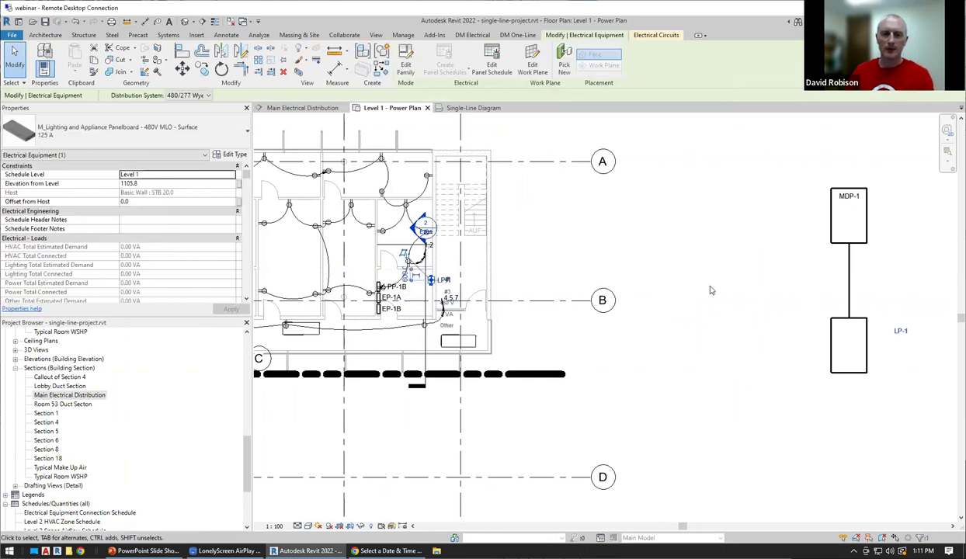
pyautogui.press('Escape')
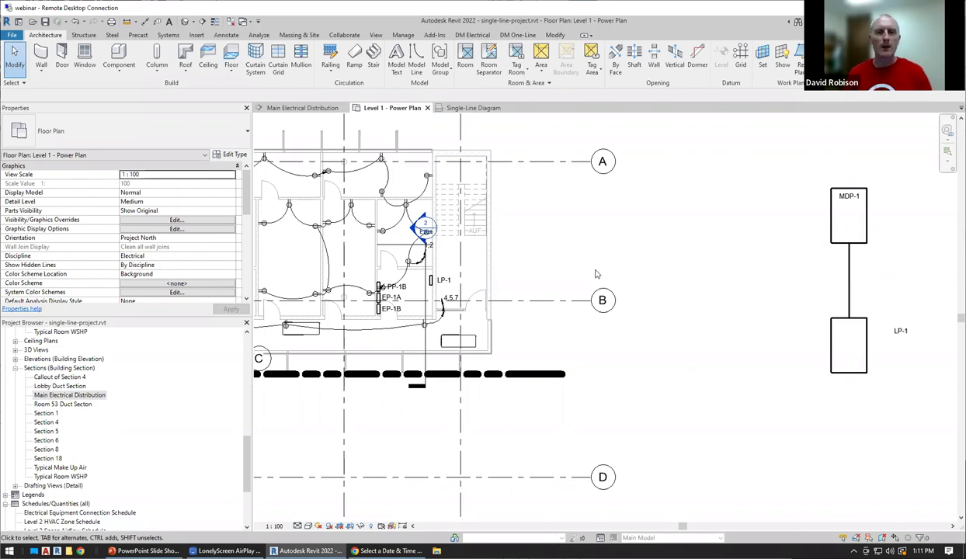
pyautogui.click(478, 109)
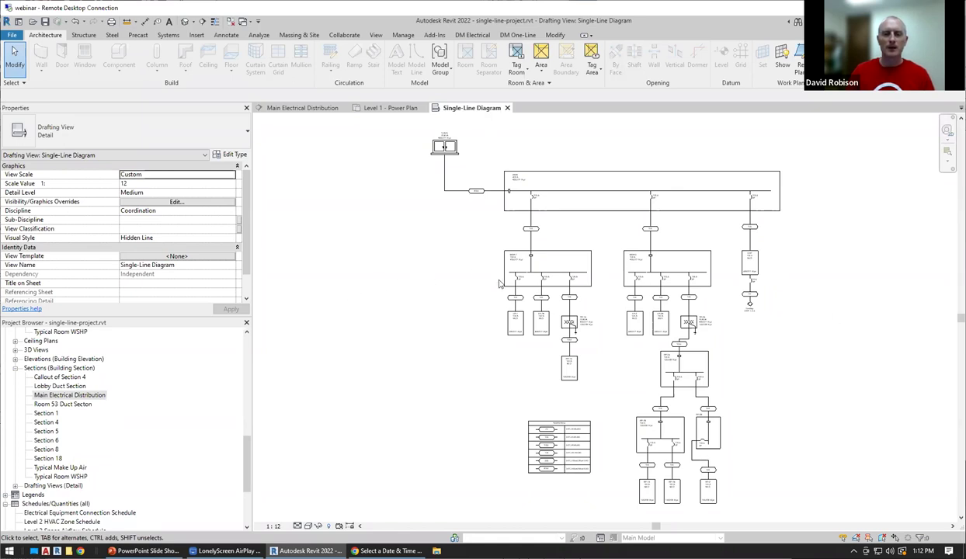
# Stretch the MDP-1 switchboard box wider in the one-line diagram.
pyautogui.scroll(5, 499, 283)
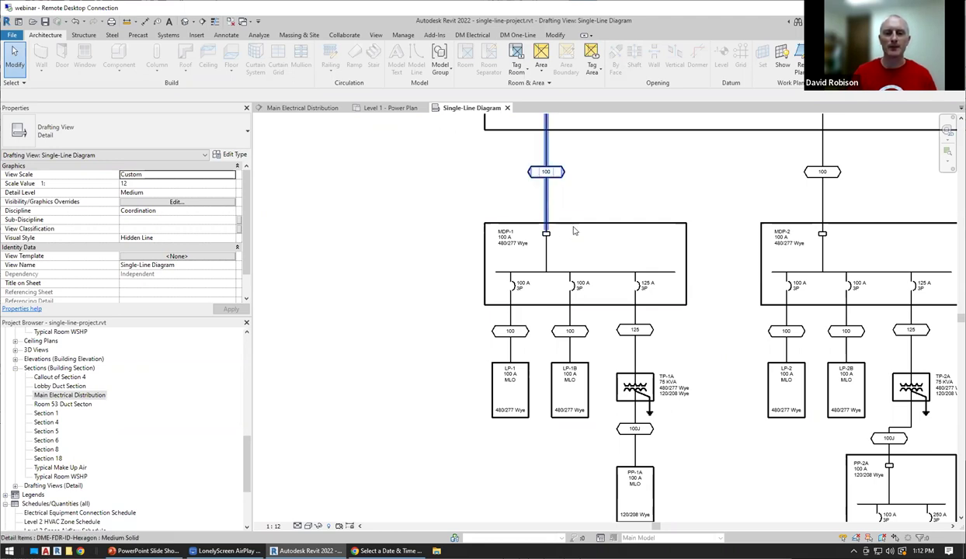
pyautogui.click(628, 273)
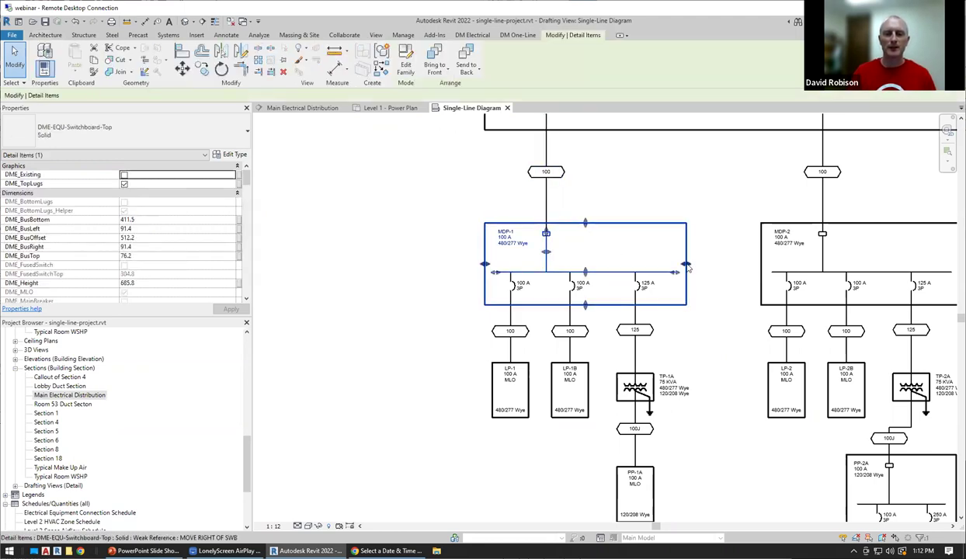
pyautogui.moveTo(686, 264); pyautogui.dragTo(725, 263)
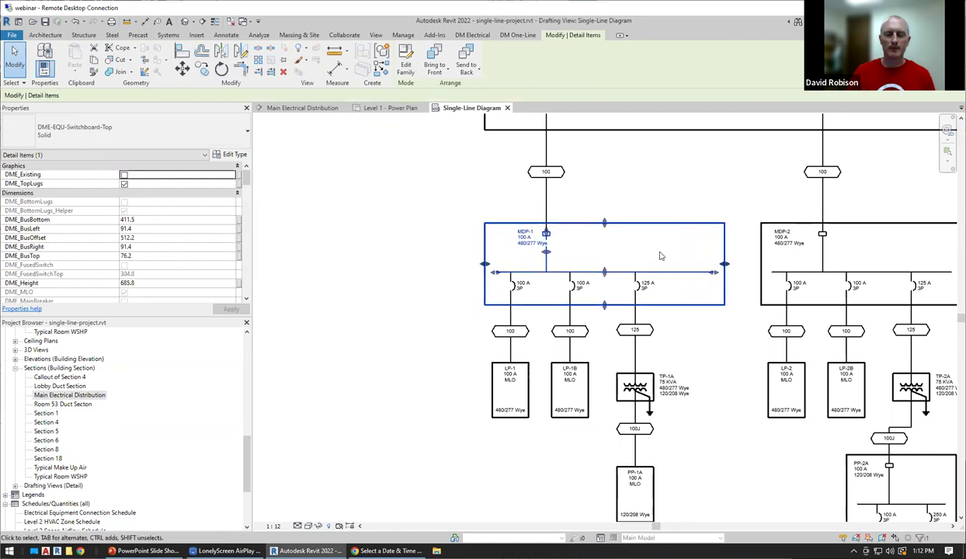
pyautogui.moveTo(489, 266); pyautogui.dragTo(442, 264)
pyautogui.click(477, 255)
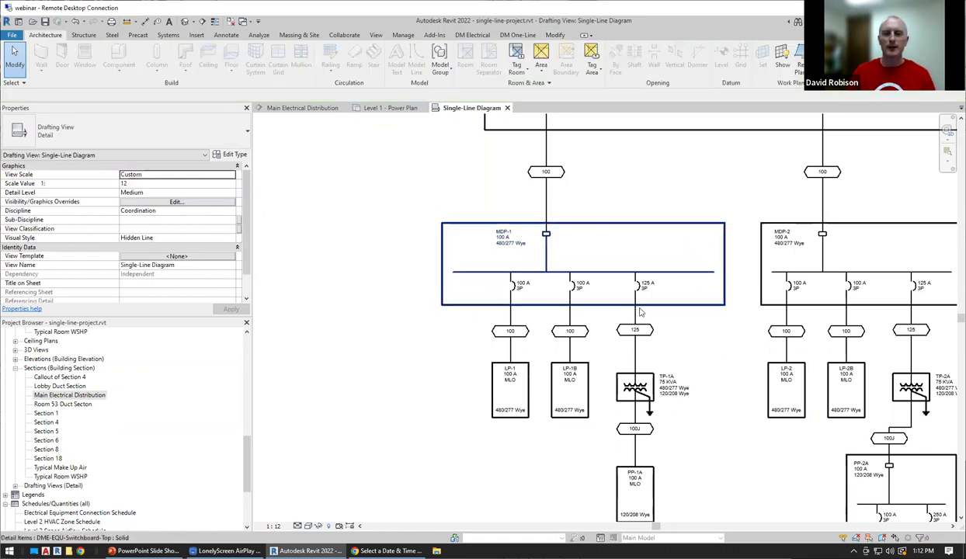
# Change the TP-1A transformer symbol to the Dashed type.
pyautogui.click(669, 386)
pyautogui.click(635, 387)
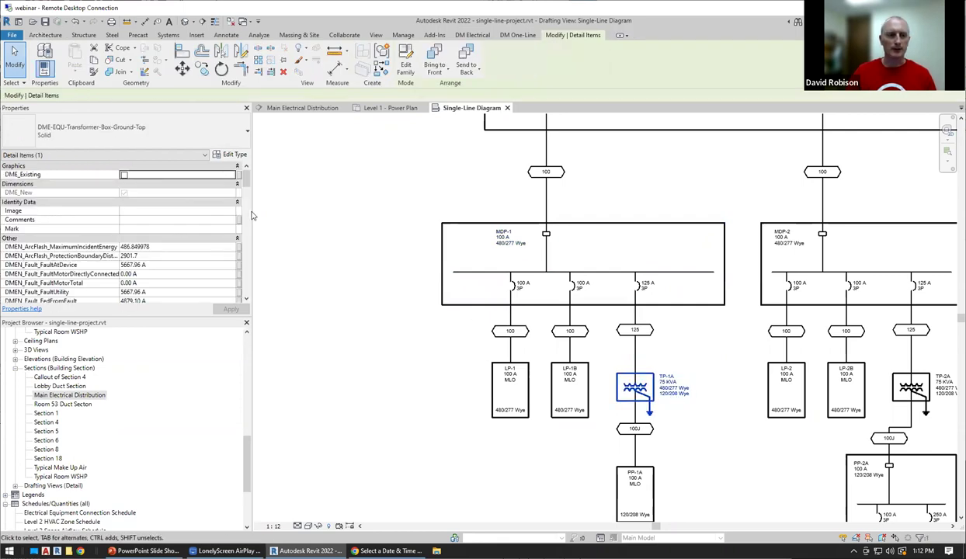
pyautogui.click(110, 132)
pyautogui.click(82, 283)
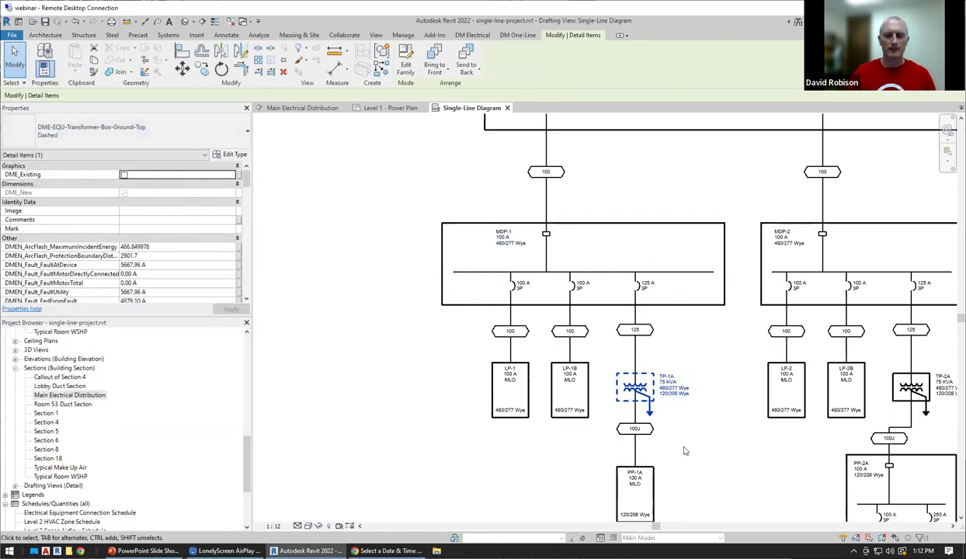
pyautogui.click(695, 421)
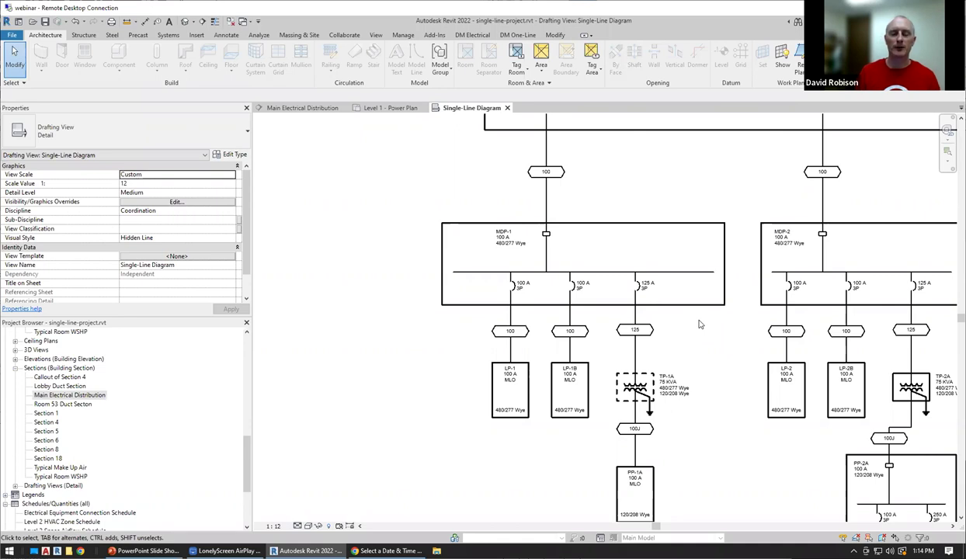
# Zoom into the LP-1 area of the diagram, then switch to Level 1 - Power Plan.
pyautogui.scroll(2, 477, 417)
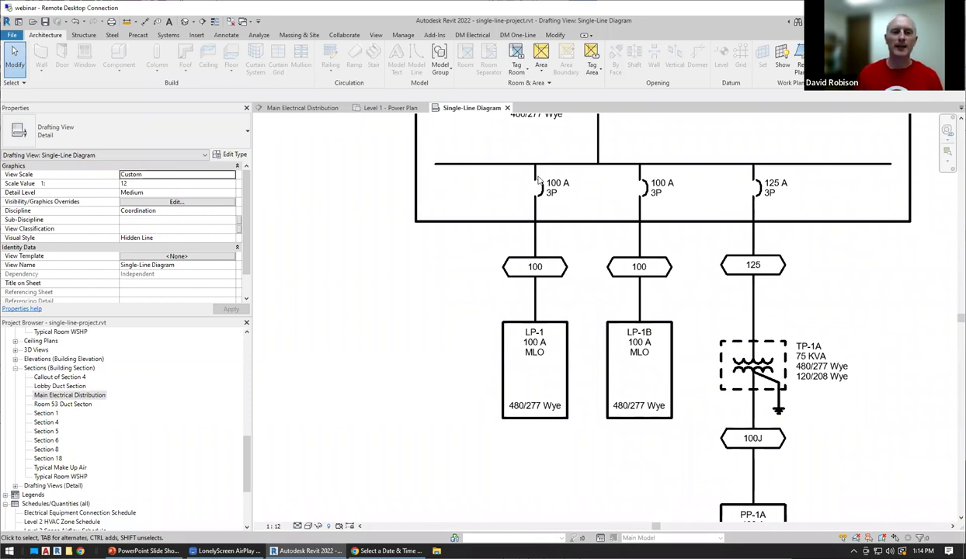
pyautogui.click(392, 108)
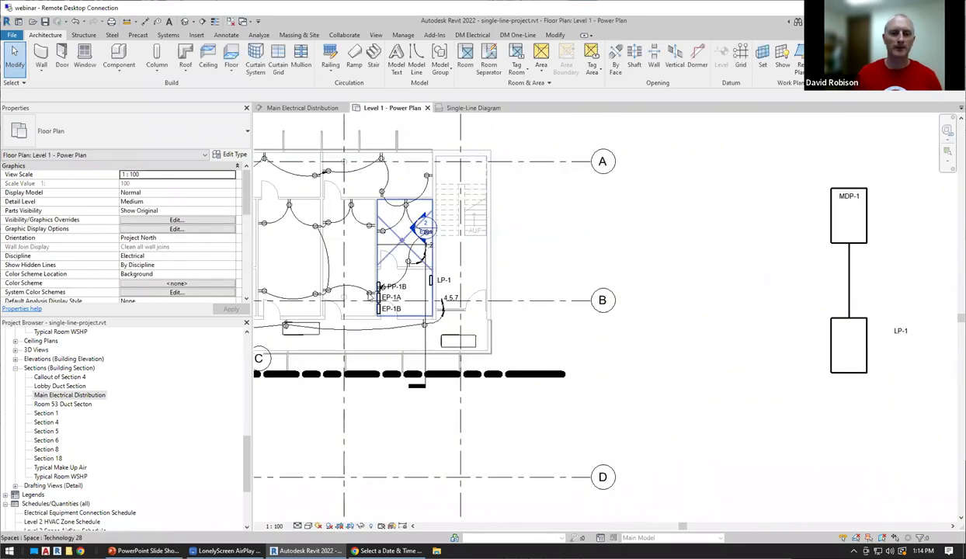
# Use DM Electrical Panel Edit to change panel LP-1's Device Name to LP1.
pyautogui.scroll(2, 401, 198)
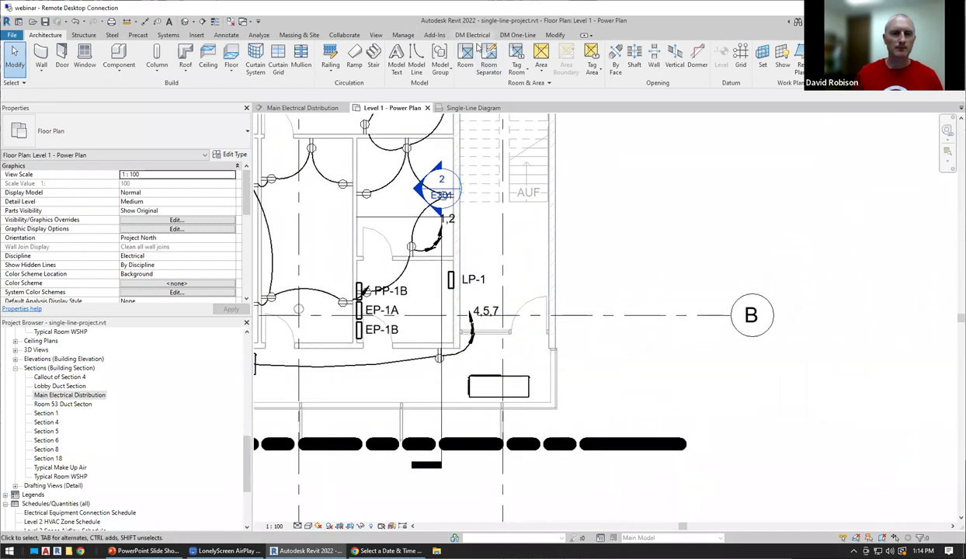
pyautogui.click(472, 35)
pyautogui.click(105, 62)
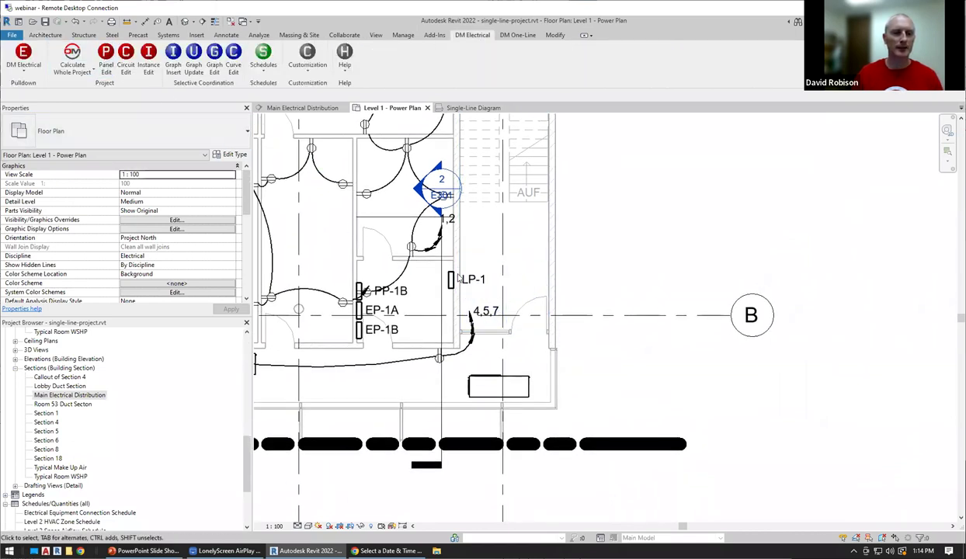
pyautogui.click(449, 277)
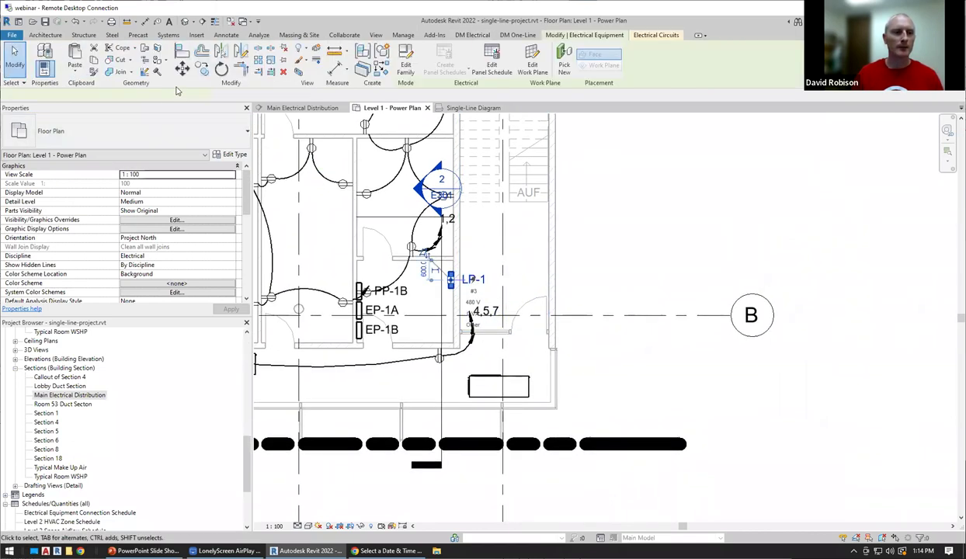
pyautogui.click(472, 35)
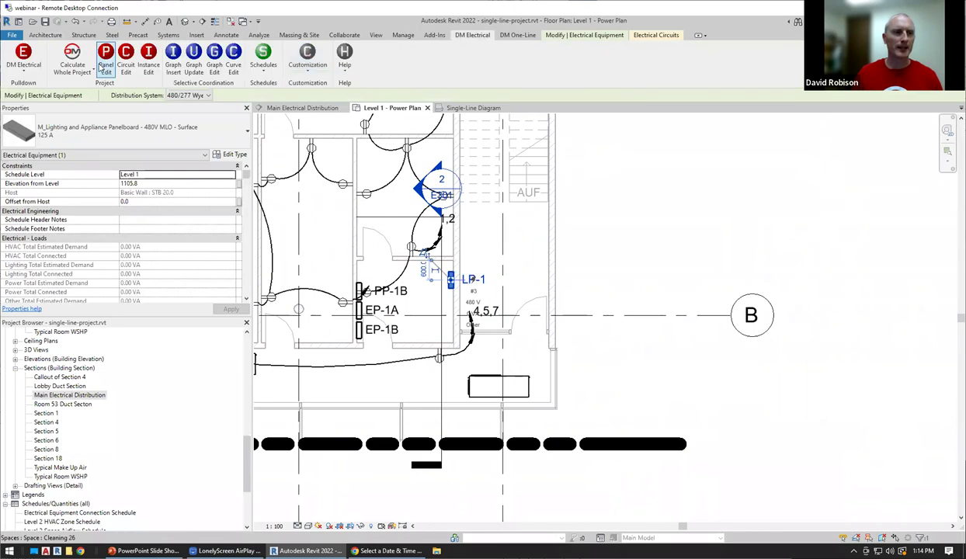
pyautogui.click(528, 149)
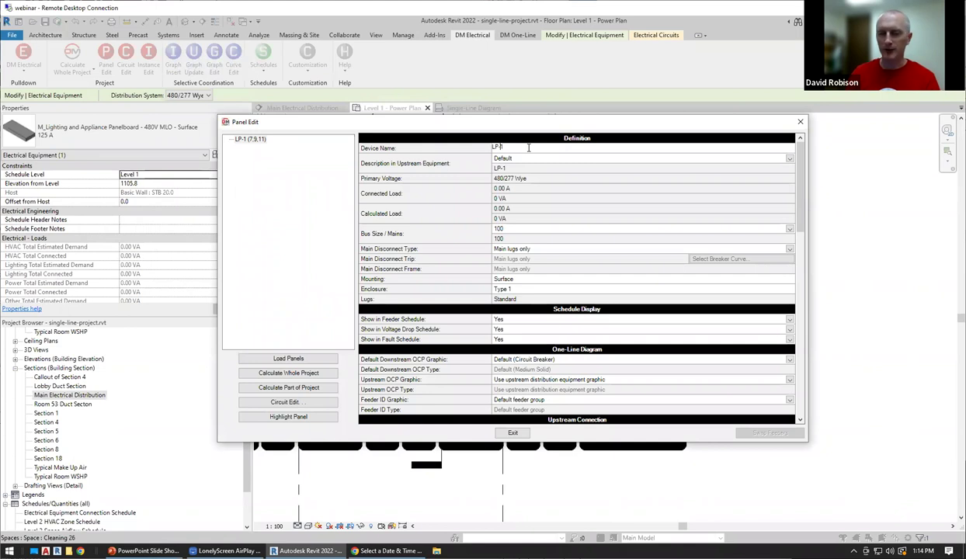
pyautogui.press('BackSpace')
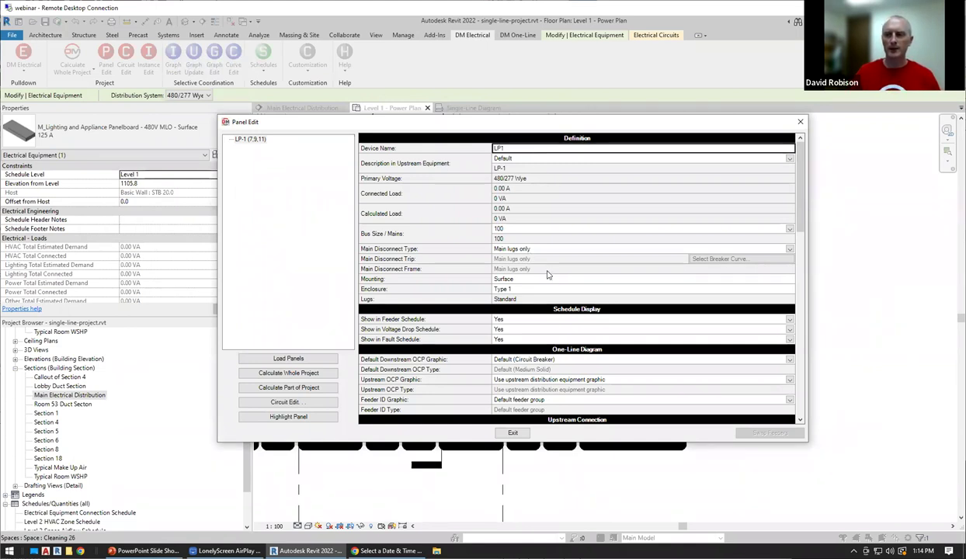
pyautogui.press('Tab')
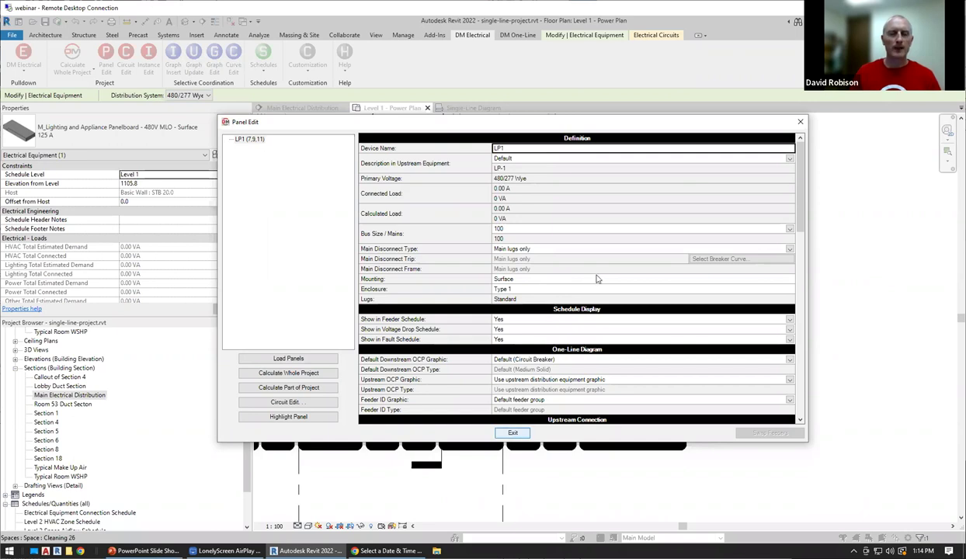
pyautogui.press('Return')
pyautogui.click(489, 276)
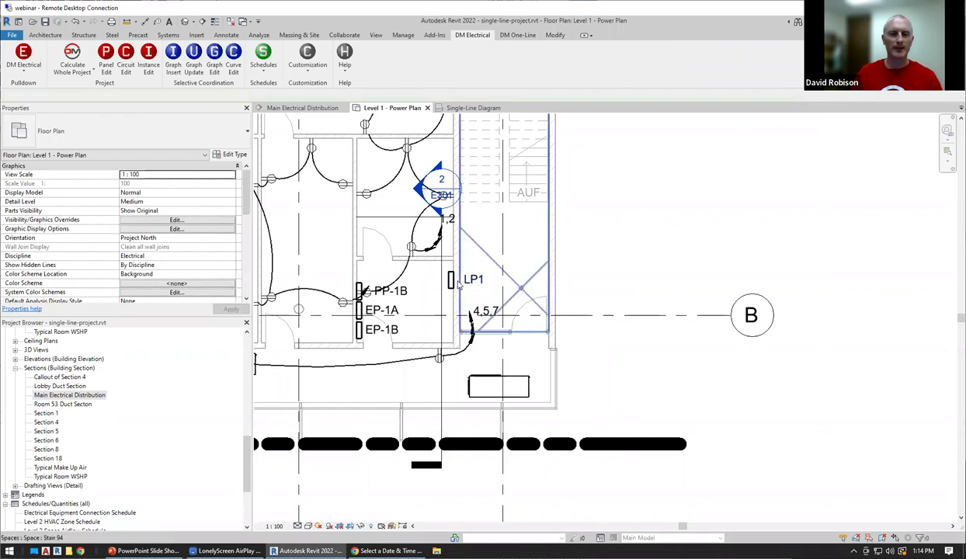
# Return to the Single-Line Diagram view to confirm the panel now reads LP1.
pyautogui.click(463, 108)
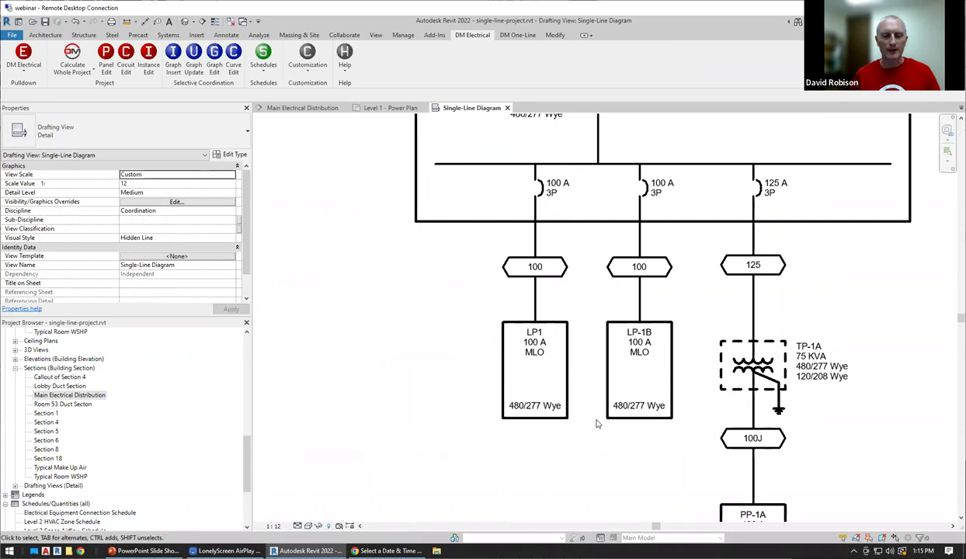
# Advance the slide show through the Calculations builds, adding Excel, lightbulb, EasyPower, ElumTools and V logos.
pyautogui.moveTo(223, 550)
pyautogui.click(159, 550)
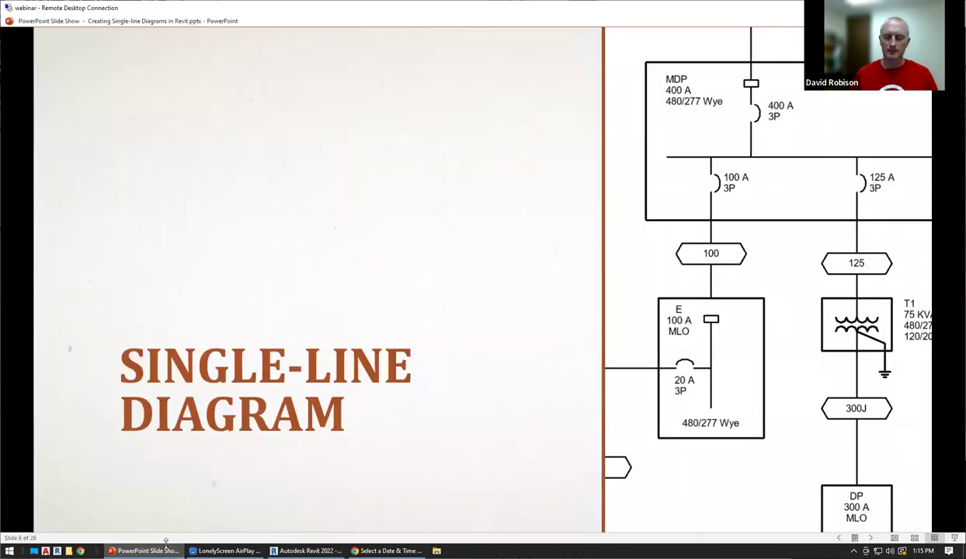
pyautogui.press('Right')
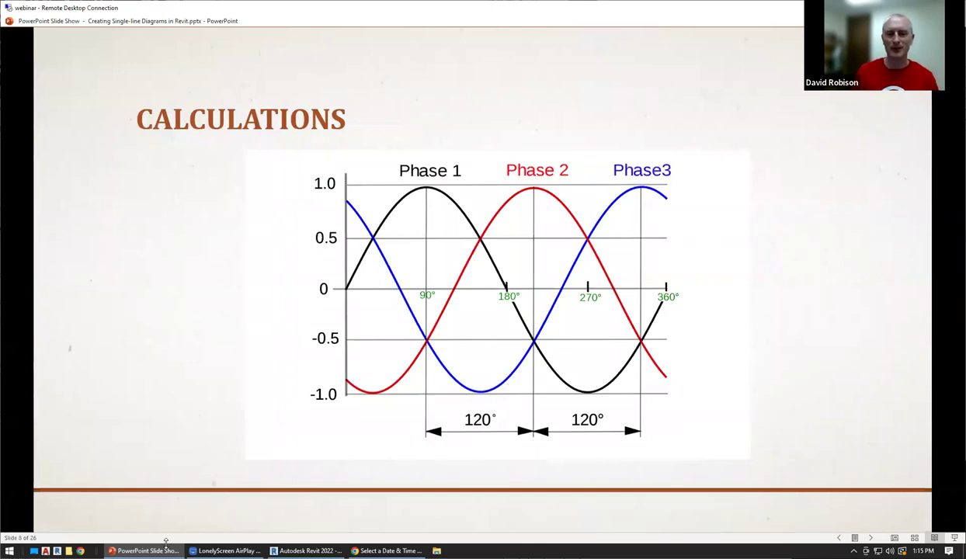
pyautogui.press('Right')
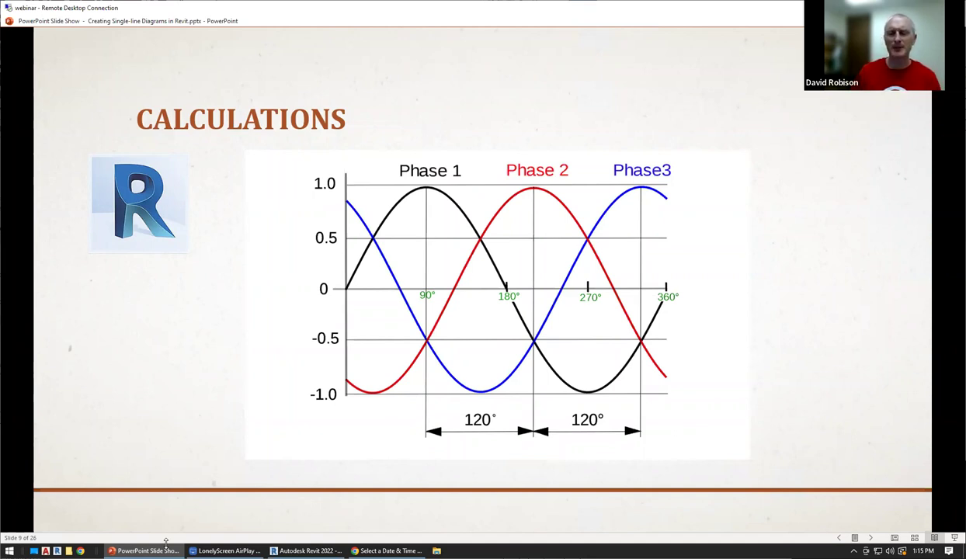
pyautogui.press('Right')
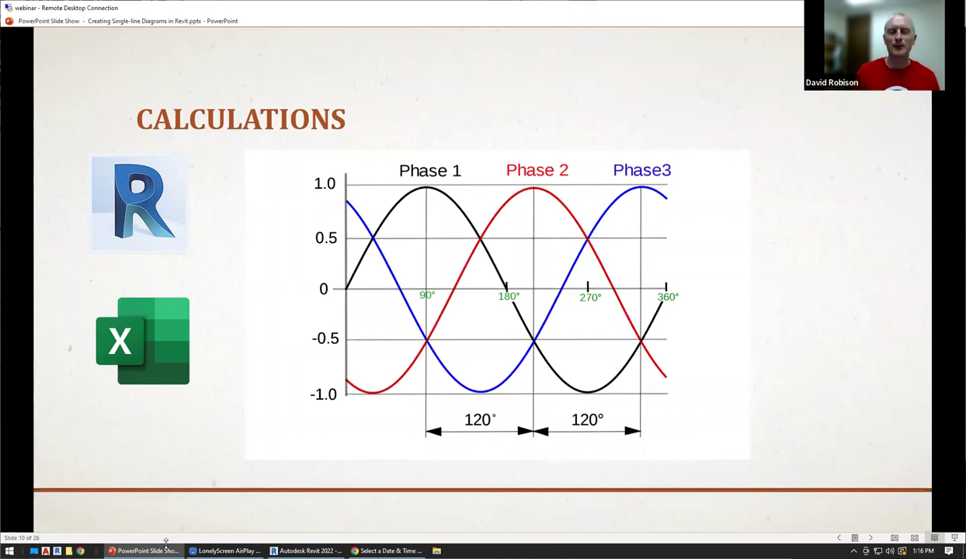
pyautogui.press('Right')
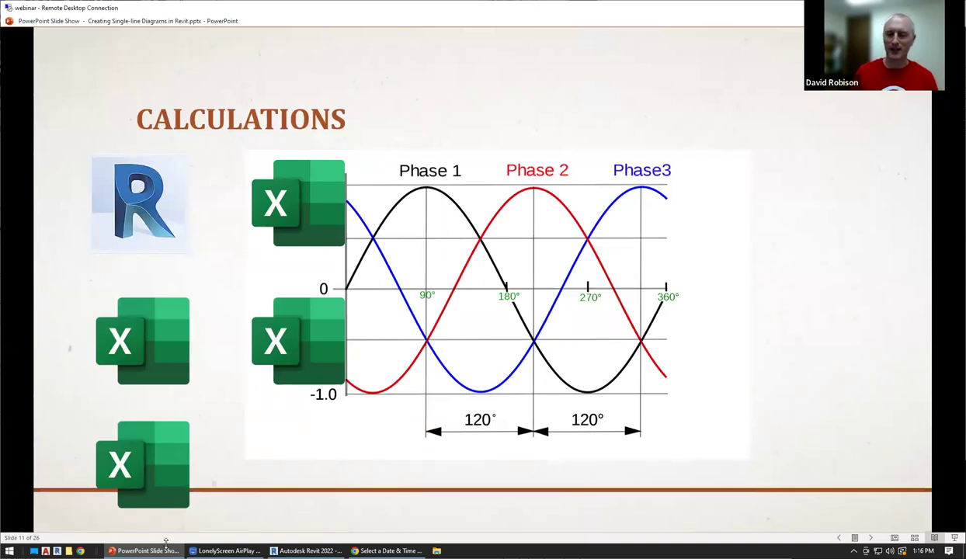
pyautogui.press('Right')
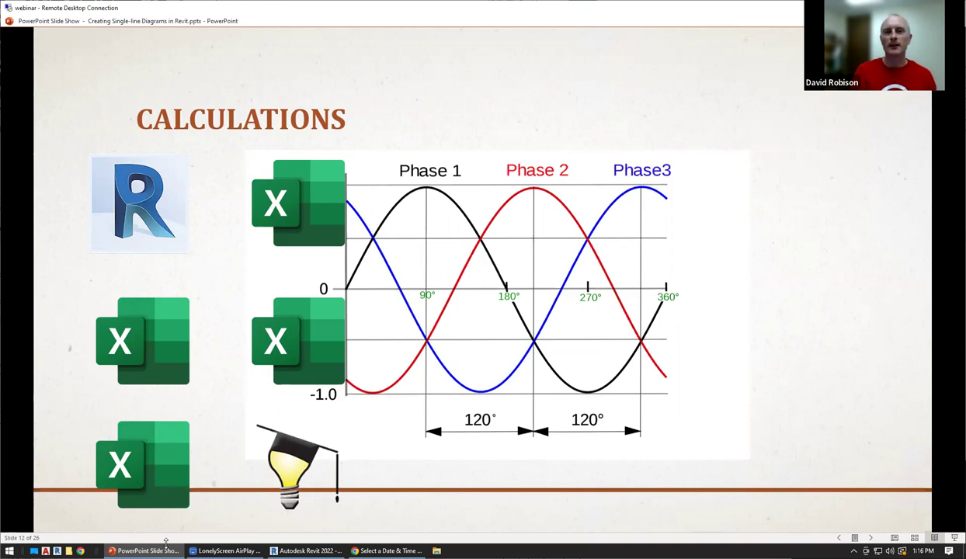
pyautogui.press('Right')
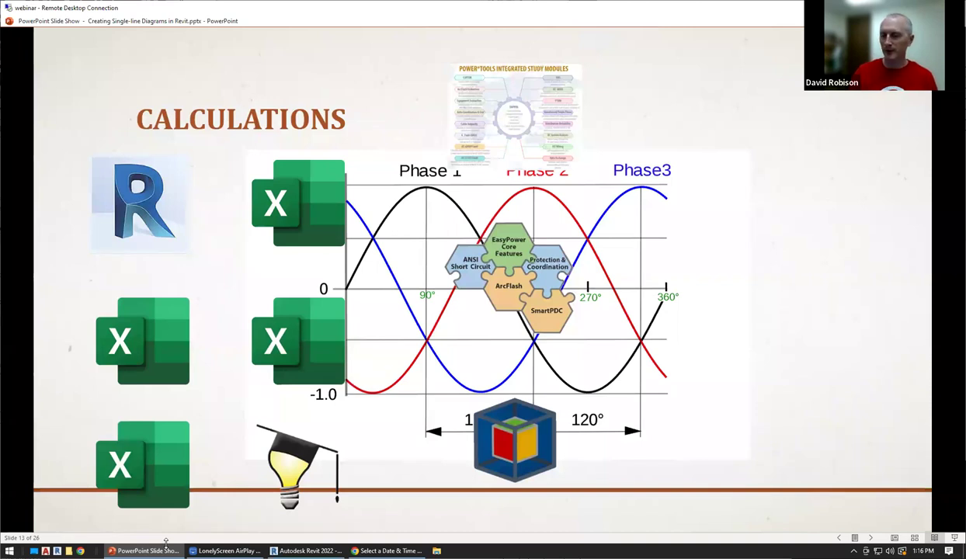
pyautogui.press('Right')
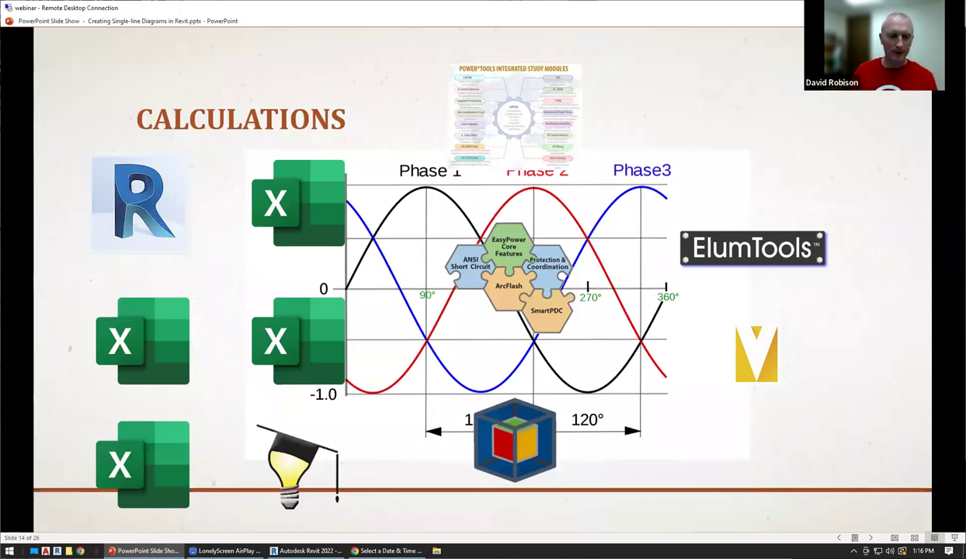
# Bring the mirrored iPad whiteboard with the Bus gutter and SLD–Calc–RM sketch to the front.
pyautogui.click(225, 550)
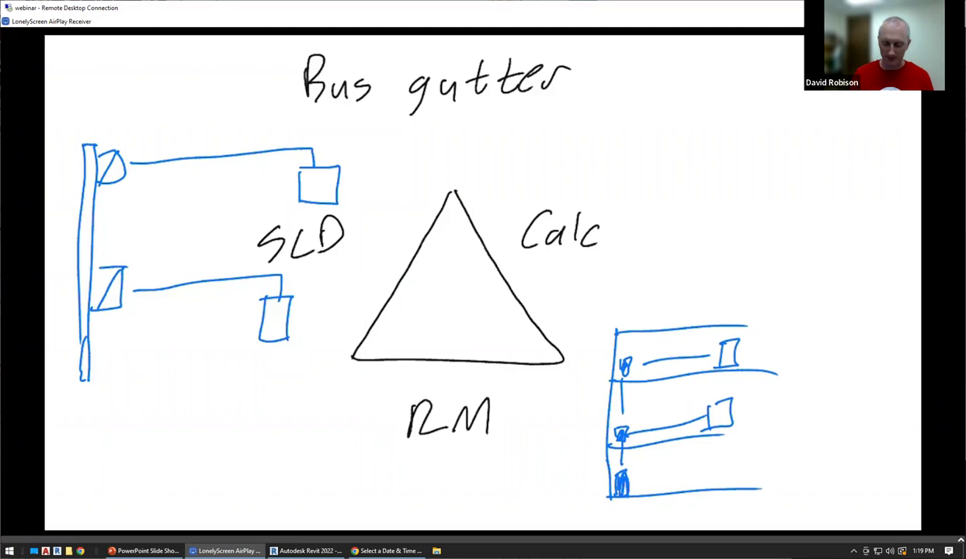
# Annotate the whiteboard with BG beside Bus gutter and an L line labelled P1 and P2.
pyautogui.moveTo(620, 91)
pyautogui.mouseDown()
pyautogui.moveTo(621, 118)
pyautogui.moveTo(631, 102)
pyautogui.moveTo(622, 118)
pyautogui.mouseUp()
pyautogui.moveTo(669, 98); pyautogui.dragTo(659, 104)
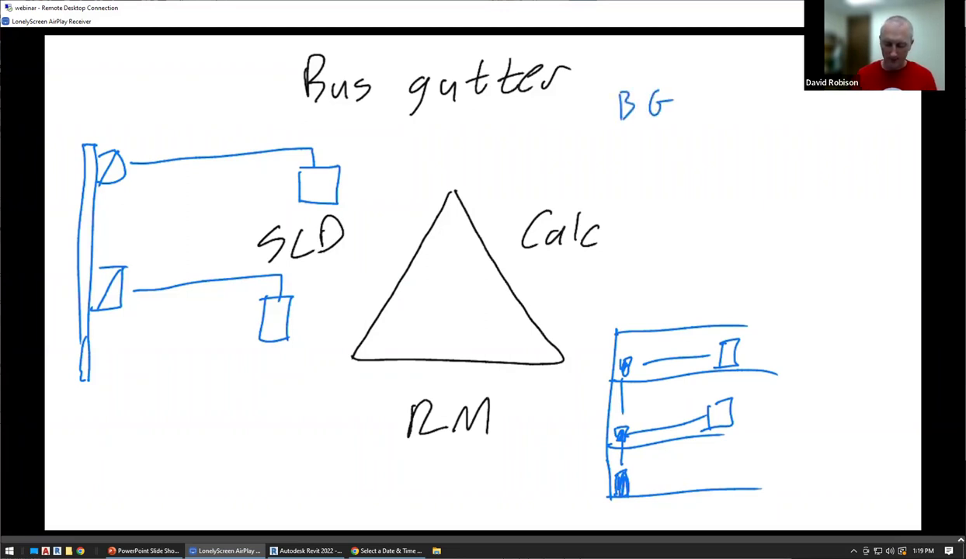
pyautogui.moveTo(638, 136)
pyautogui.mouseDown()
pyautogui.moveTo(680, 159)
pyautogui.moveTo(703, 145)
pyautogui.moveTo(696, 165)
pyautogui.mouseUp()
pyautogui.moveTo(718, 160); pyautogui.dragTo(719, 185)
pyautogui.moveTo(640, 183)
pyautogui.mouseDown()
pyautogui.moveTo(640, 233)
pyautogui.moveTo(681, 232)
pyautogui.mouseUp()
pyautogui.moveTo(694, 232)
pyautogui.mouseDown()
pyautogui.moveTo(694, 203)
pyautogui.moveTo(695, 224)
pyautogui.mouseUp()
pyautogui.moveTo(708, 230); pyautogui.dragTo(734, 253)
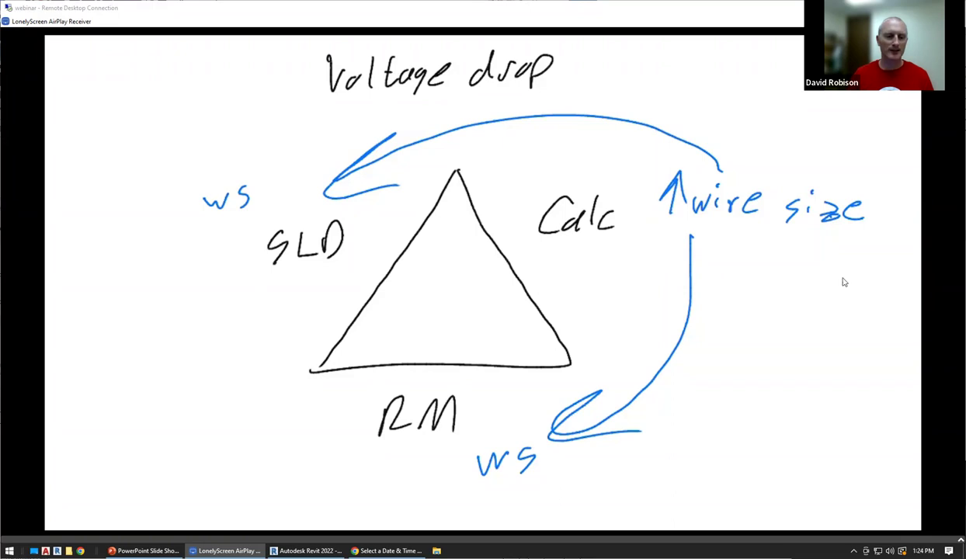
# Return from the whiteboard to the slide show and move to slide 15, Design Master Electrical RT Revit Model.
pyautogui.hotkey('alt', 'Tab')
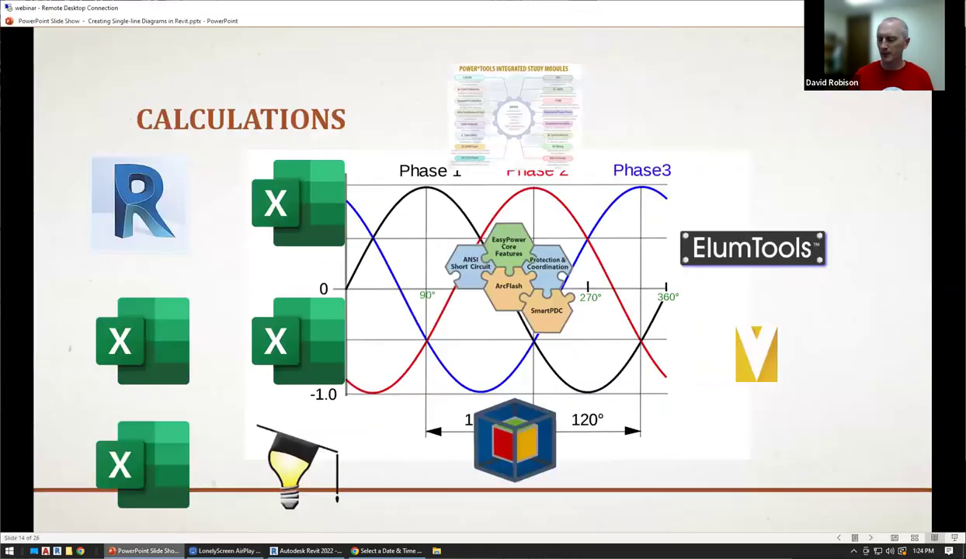
pyautogui.press('Right')
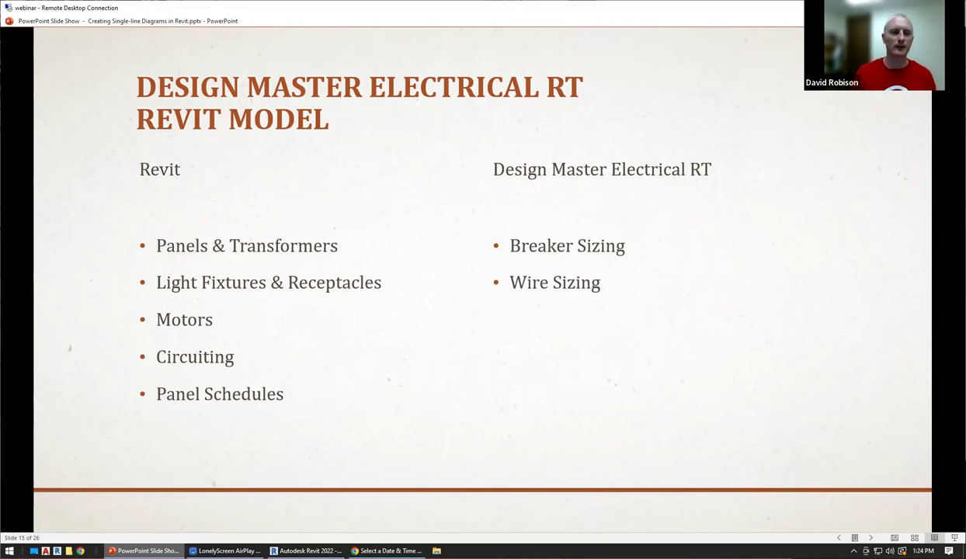
# Move between the Single-Line Diagram and Calculations slides, then switch to the Revit project.
pyautogui.press('Right')
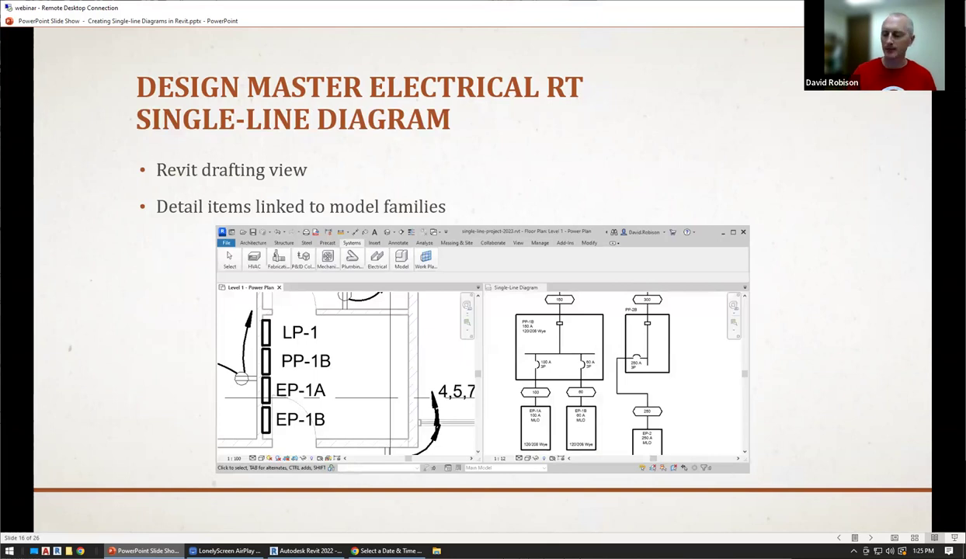
pyautogui.press('Left')
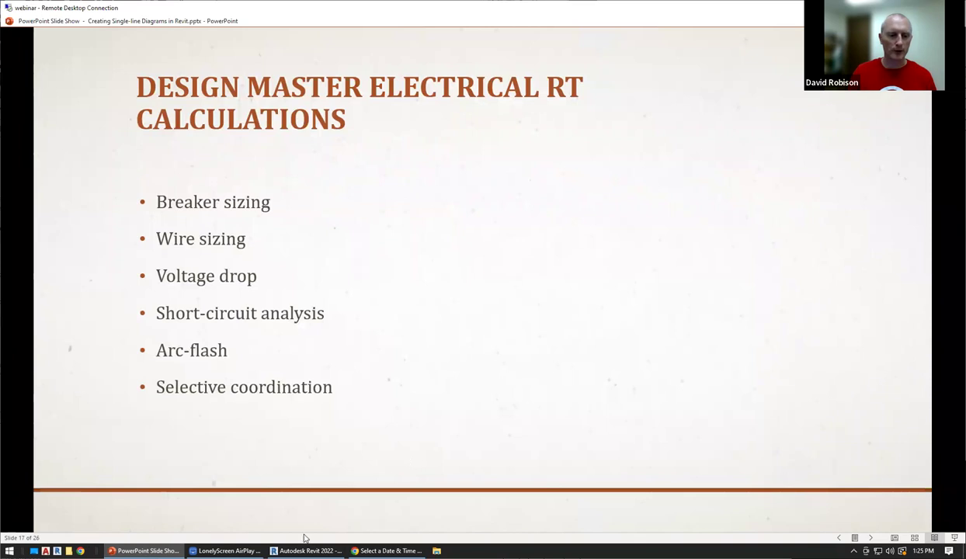
pyautogui.hotkey('alt', 'Tab')
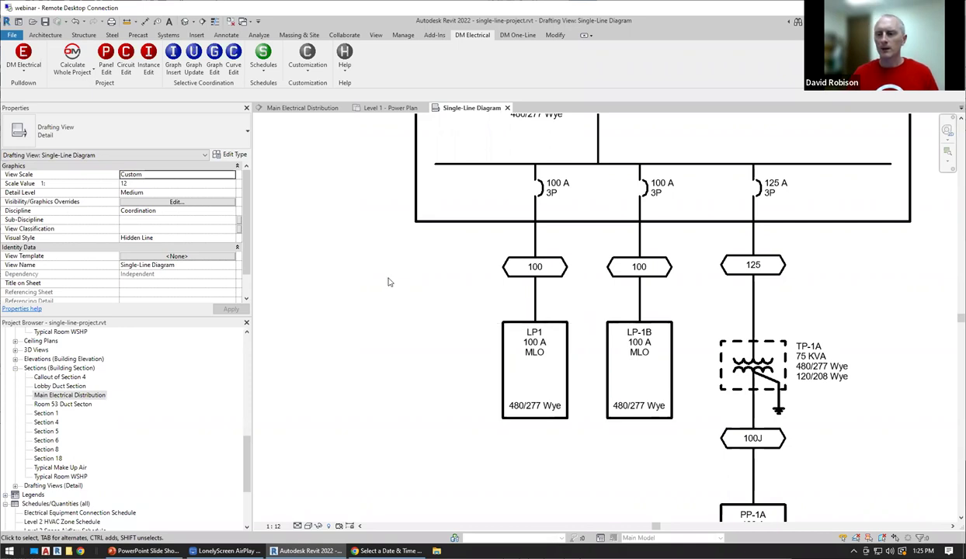
# Open the Voltage Drop Schedule, select PP-2B at 13.32%, and open Panel Edit for it.
pyautogui.click(315, 60)
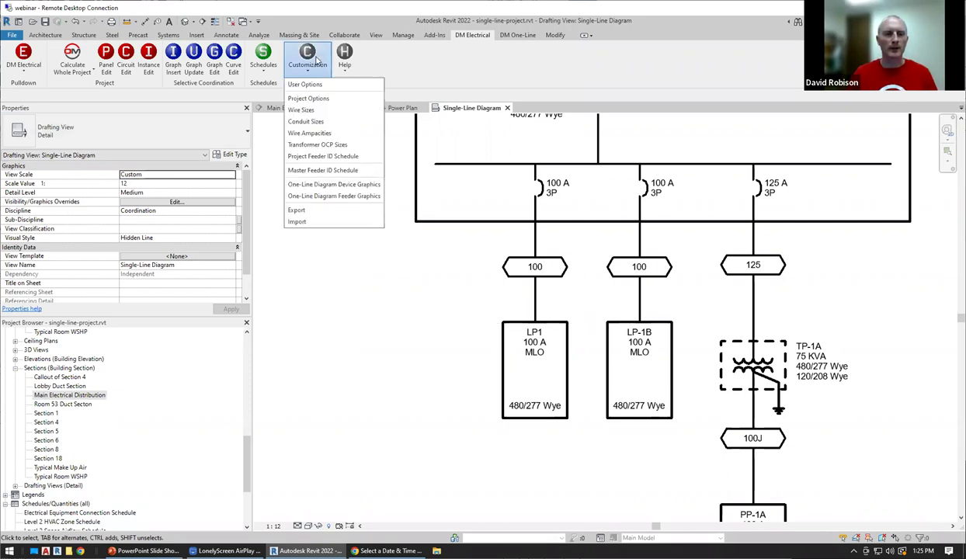
pyautogui.click(263, 58)
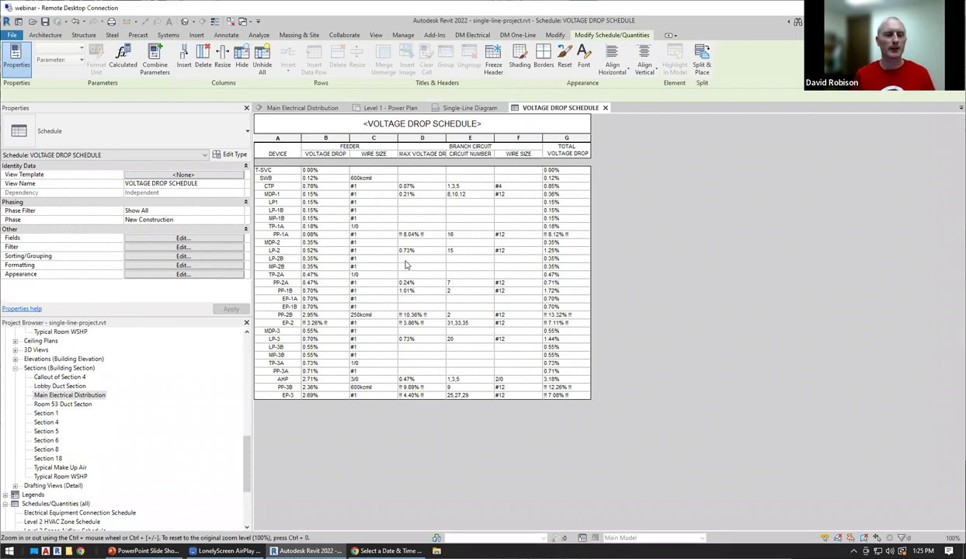
pyautogui.click(260, 322)
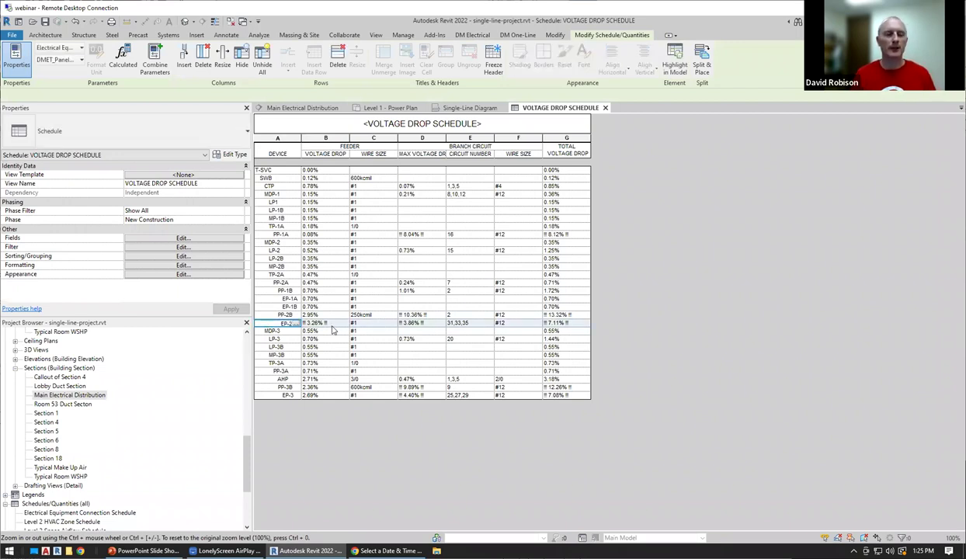
pyautogui.click(269, 314)
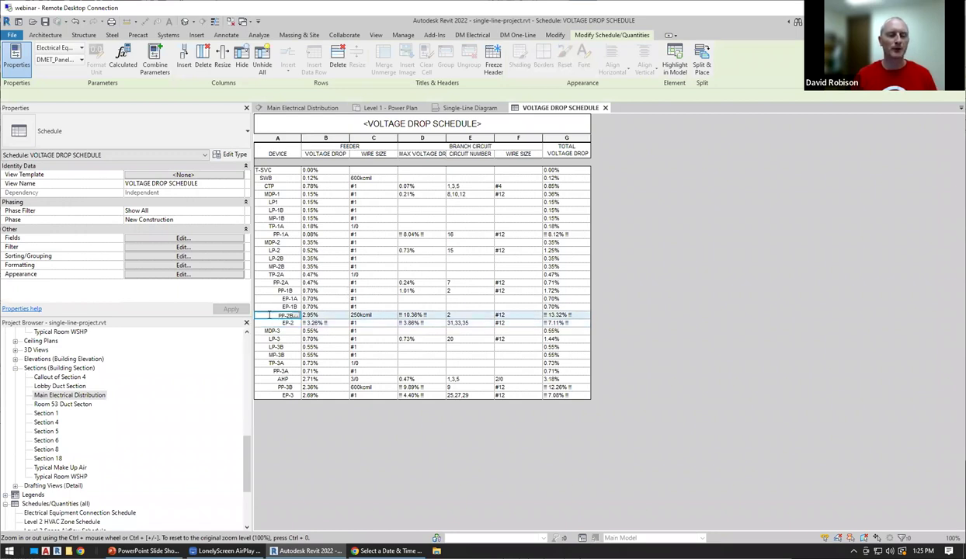
pyautogui.click(472, 35)
pyautogui.click(106, 55)
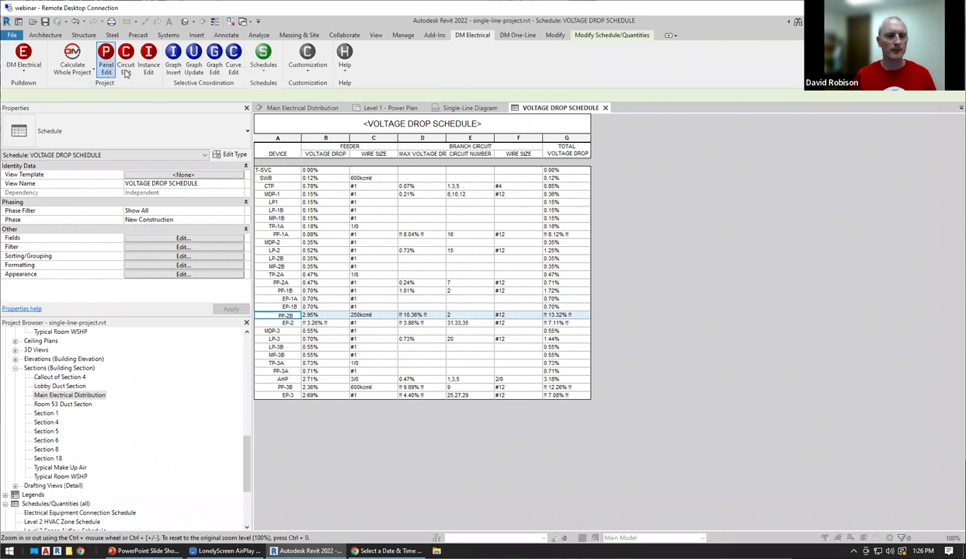
# Set PP-2B's feeder conductor to 300 350kcmil 310 A in Panel Edit.
pyautogui.scroll(-8, 431, 242)
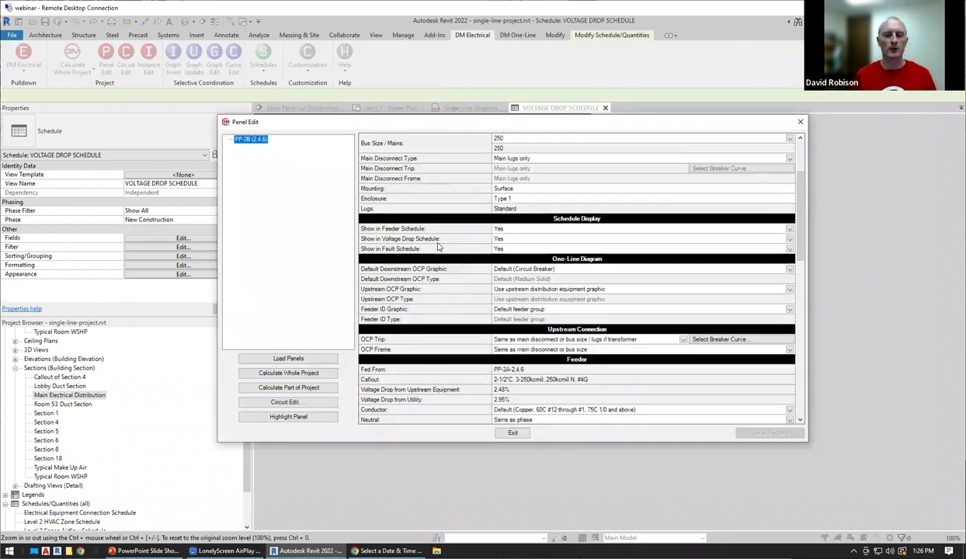
pyautogui.click(545, 229)
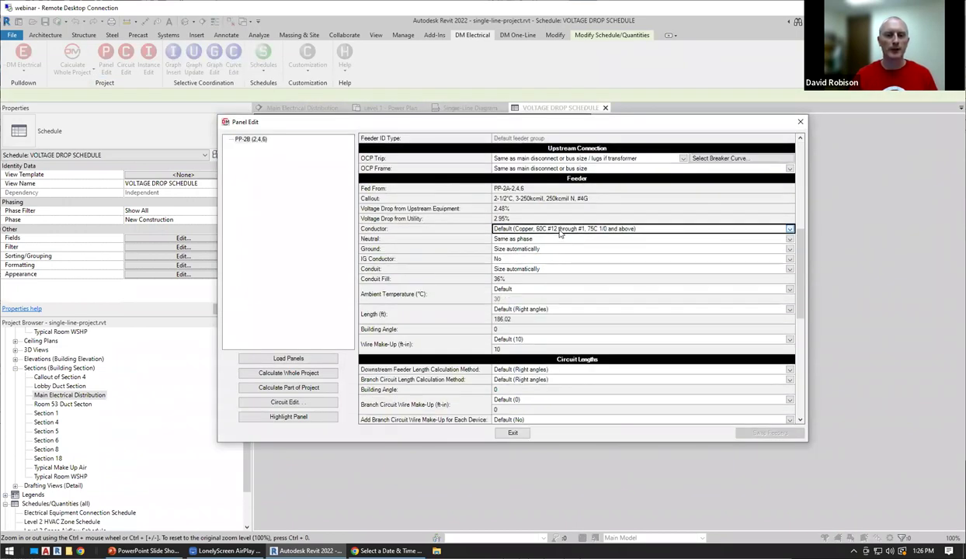
pyautogui.scroll(-11, 571, 376)
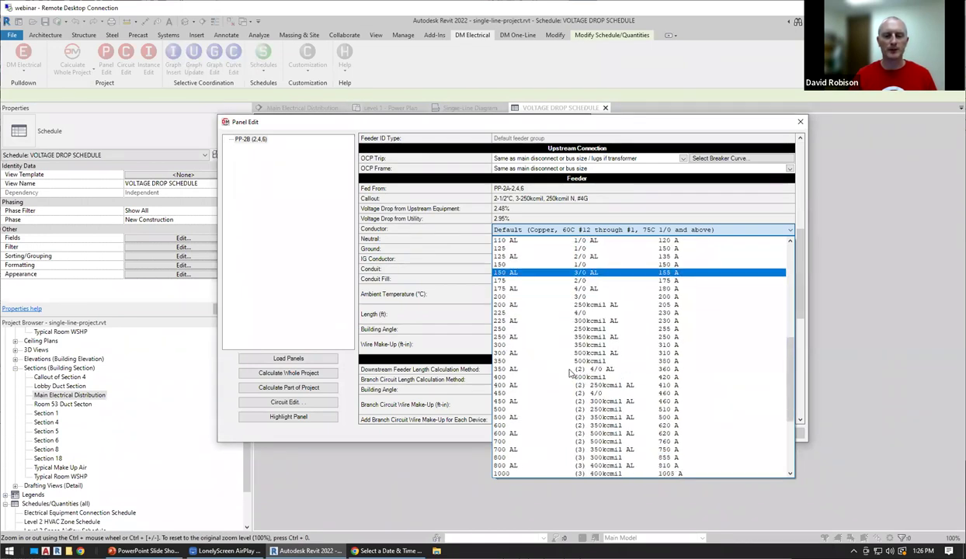
pyautogui.click(574, 347)
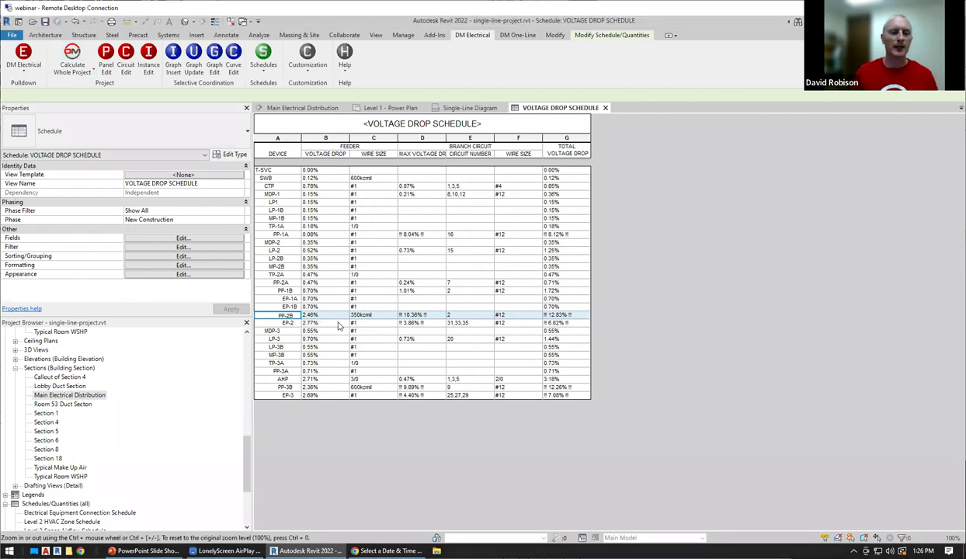
pyautogui.click(339, 323)
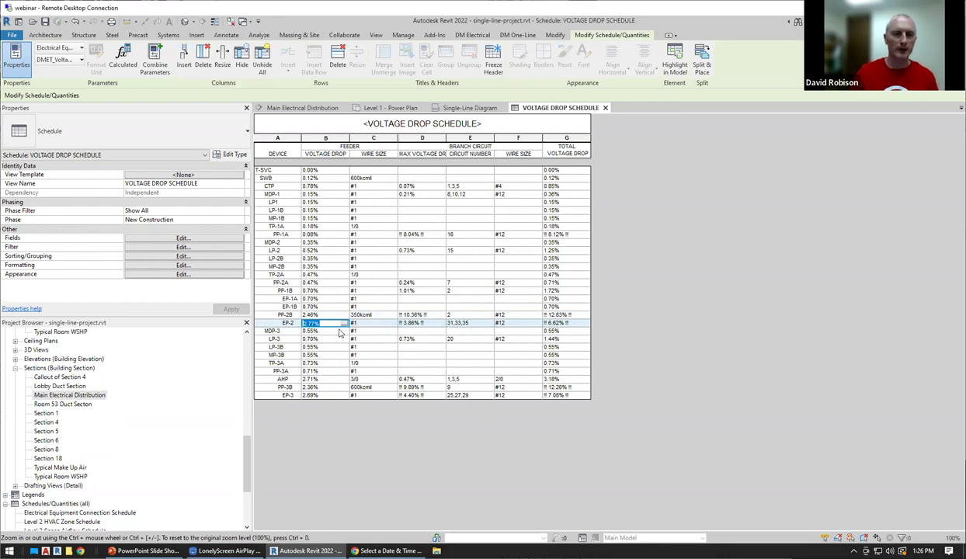
# Switch to the Single-Line Diagram and centre it on PP-2A, PP-2B and the EP panels.
pyautogui.click(469, 108)
pyautogui.scroll(-6, 527, 287)
pyautogui.moveTo(526, 287); pyautogui.dragTo(277, 256, button='middle')
pyautogui.scroll(3, 539, 431)
pyautogui.moveTo(539, 432); pyautogui.dragTo(577, 306, button='middle')
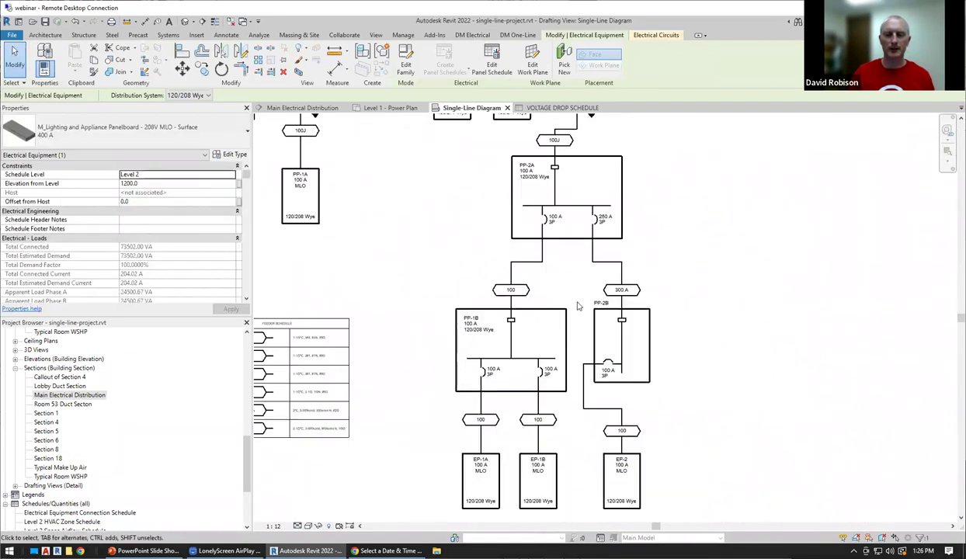
pyautogui.scroll(2, 577, 306)
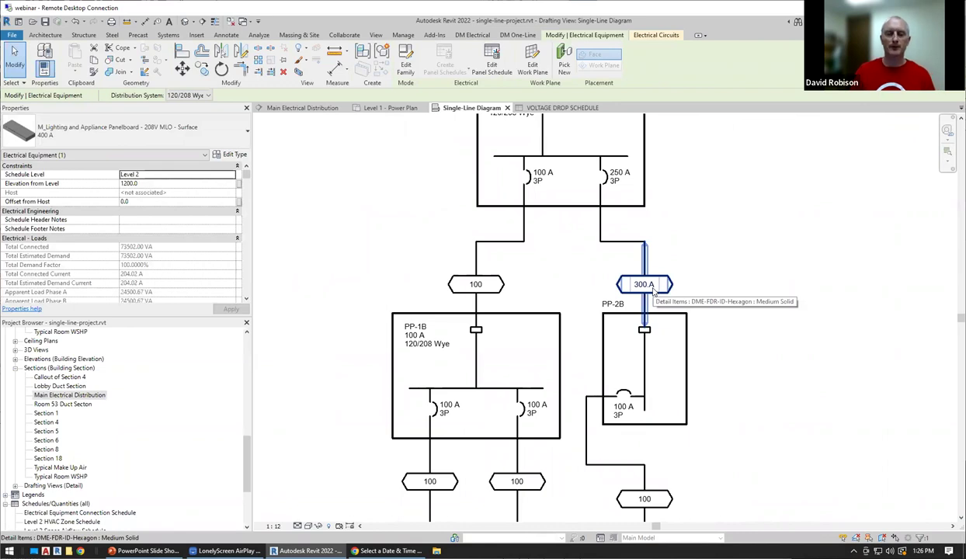
pyautogui.scroll(-3, 579, 302)
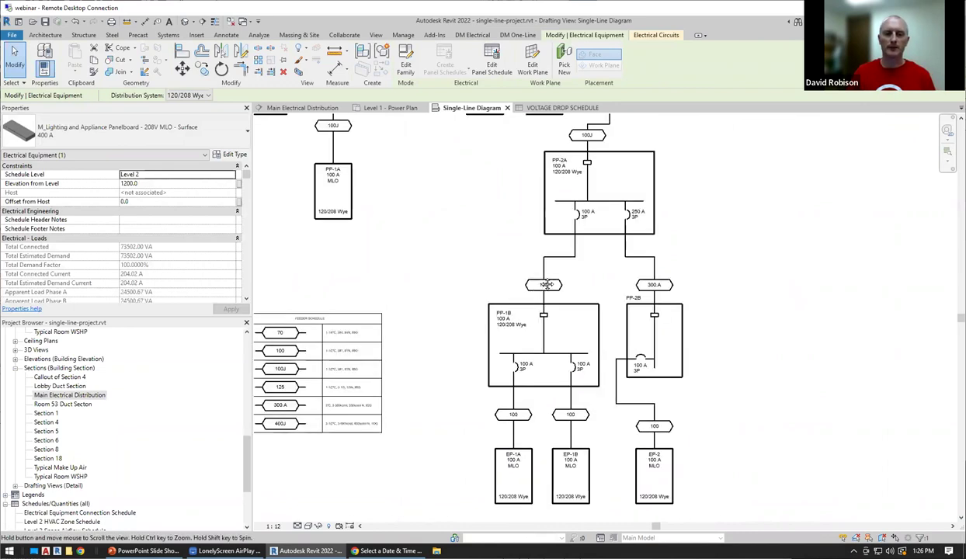
pyautogui.scroll(2, 351, 376)
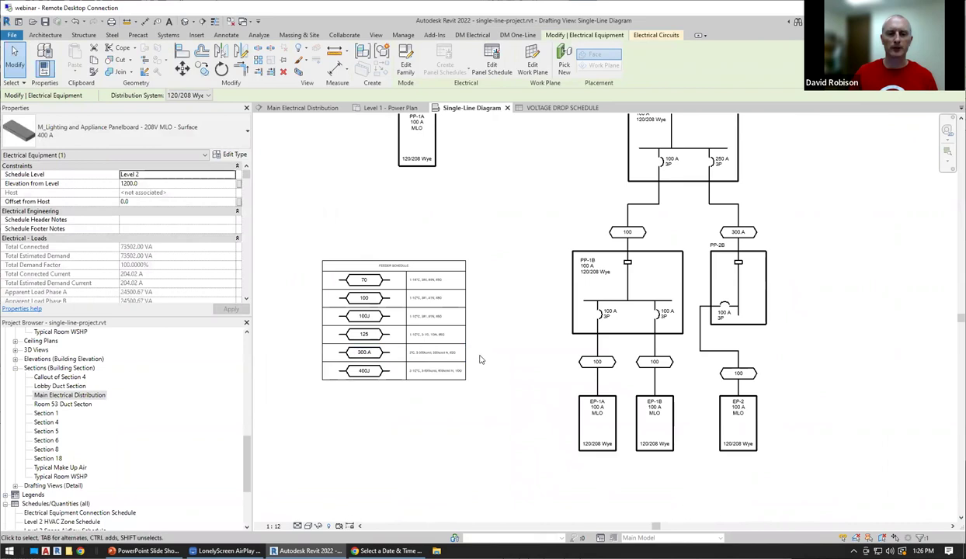
pyautogui.scroll(1, 478, 358)
pyautogui.scroll(1, 457, 361)
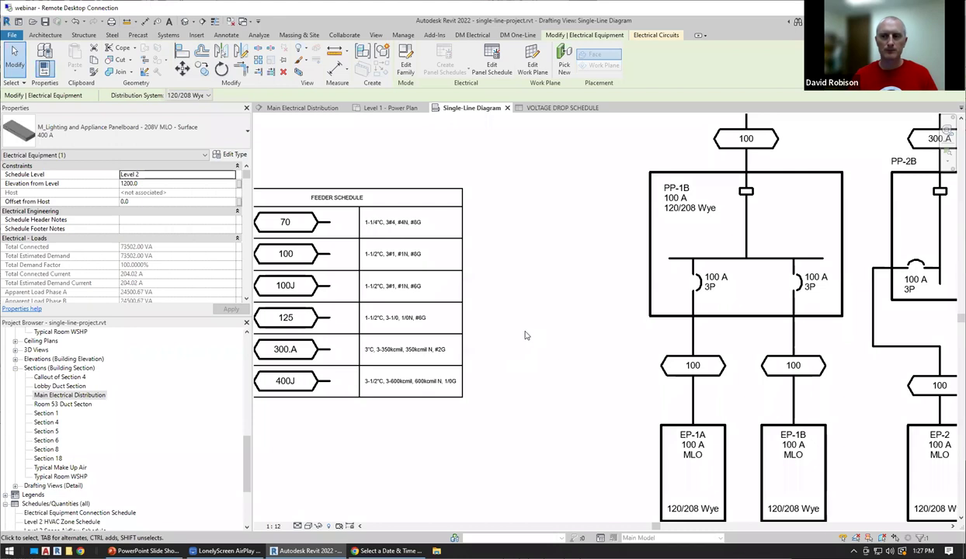
pyautogui.scroll(-4, 539, 295)
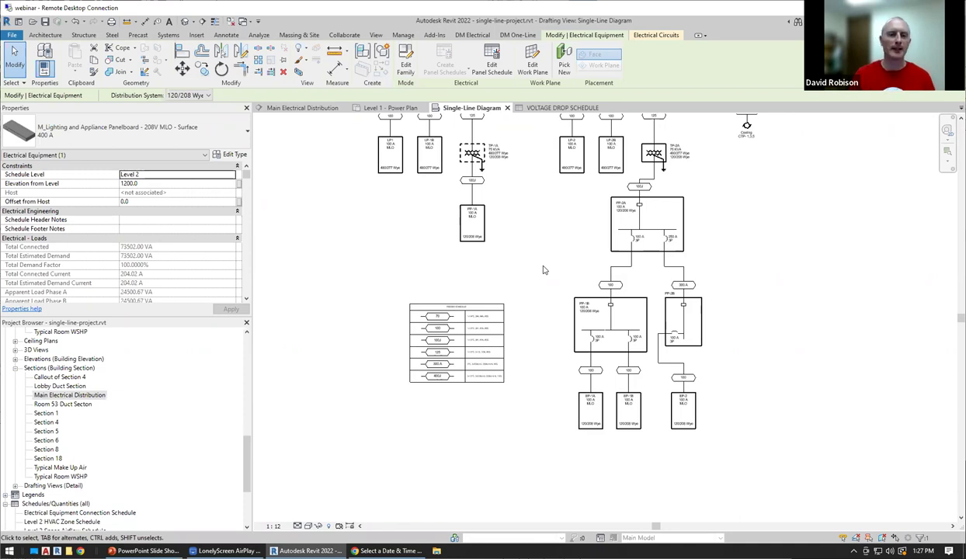
# Open the Level 1 - Power Plan and pan toward the EP panels.
pyautogui.click(392, 108)
pyautogui.moveTo(461, 237); pyautogui.dragTo(541, 228, button='middle')
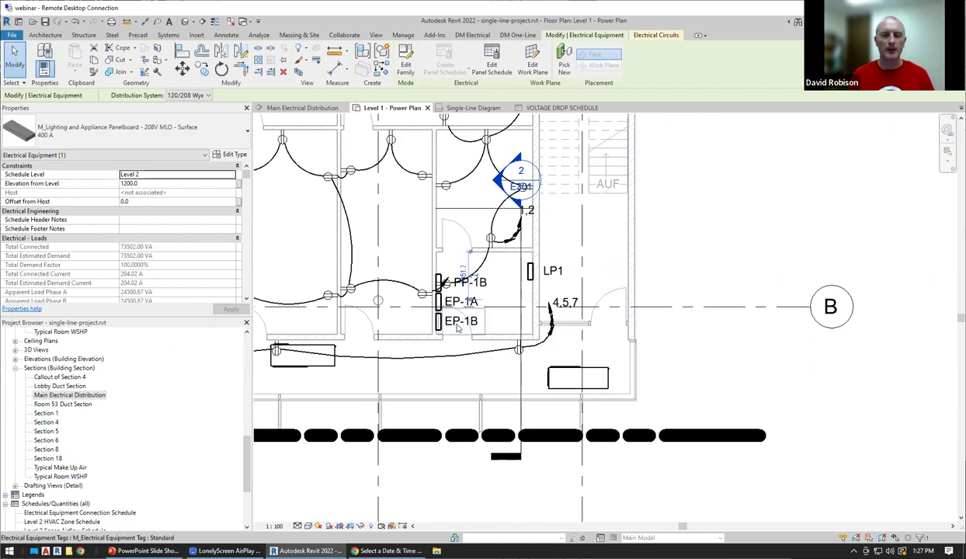
pyautogui.scroll(2, 457, 329)
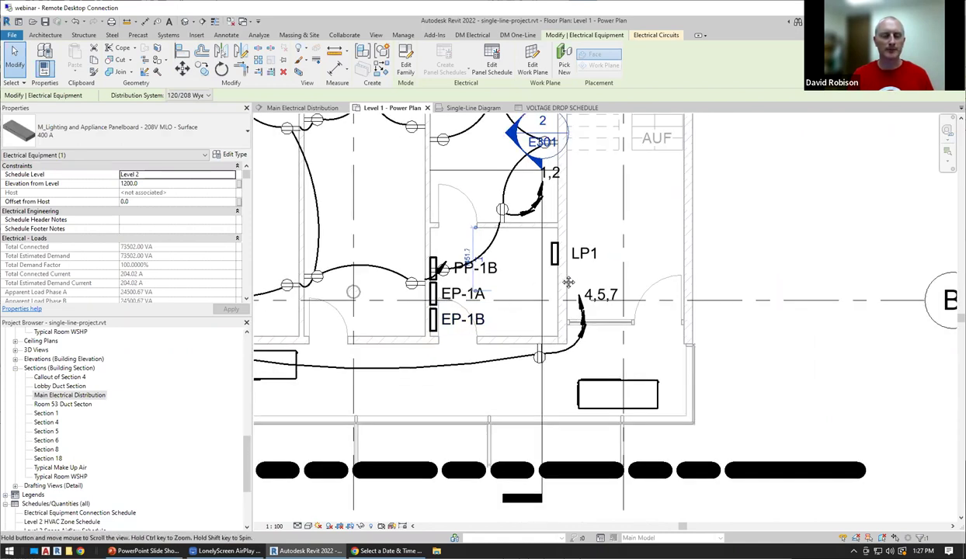
pyautogui.moveTo(568, 282); pyautogui.dragTo(630, 262, button='middle')
# Open DM Electrical Panel Edit with all panels loaded into the tree.
pyautogui.click(472, 35)
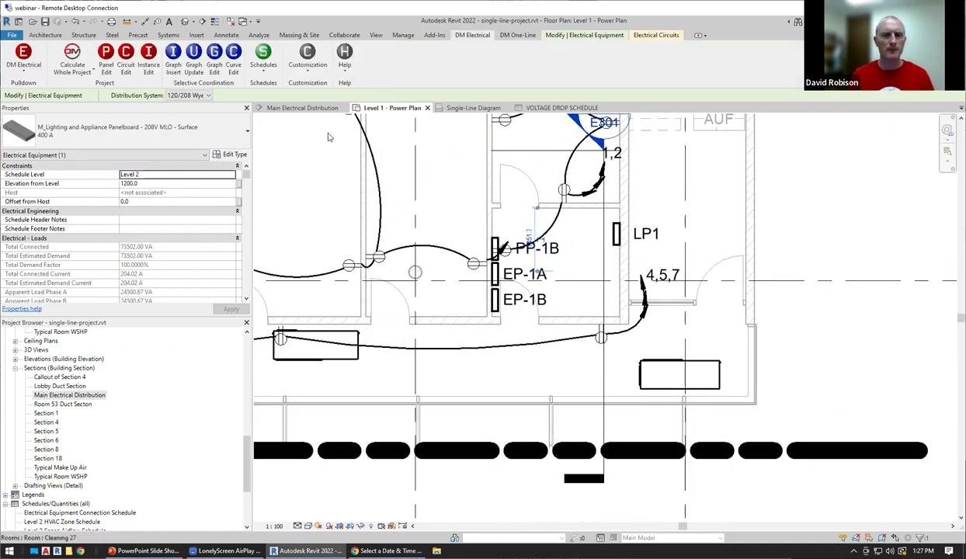
pyautogui.click(107, 58)
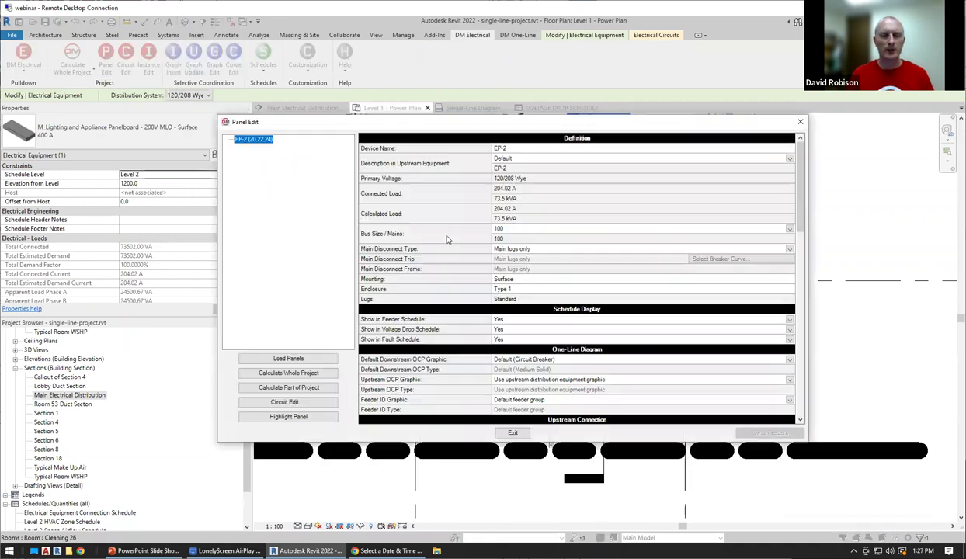
pyautogui.press('Tab')
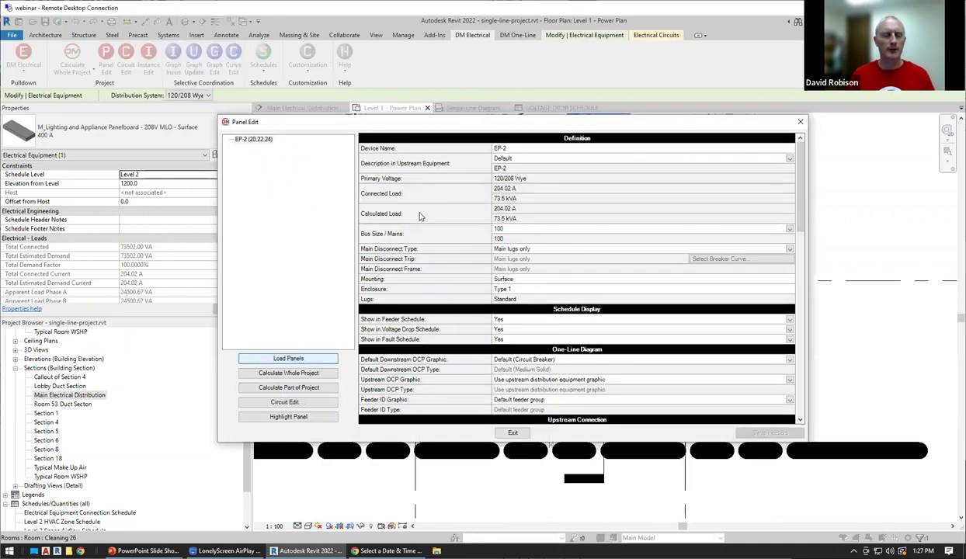
pyautogui.press('Return')
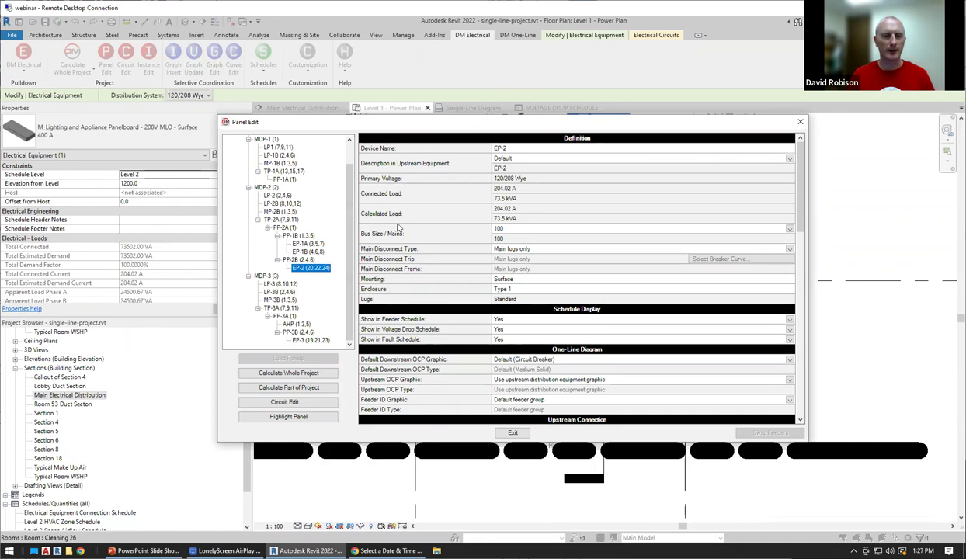
# Rename EP-2 to EP2, set its bus size to 225, and accept the 80% load warning.
pyautogui.click(523, 150)
pyautogui.press('Left')
pyautogui.press('BackSpace')
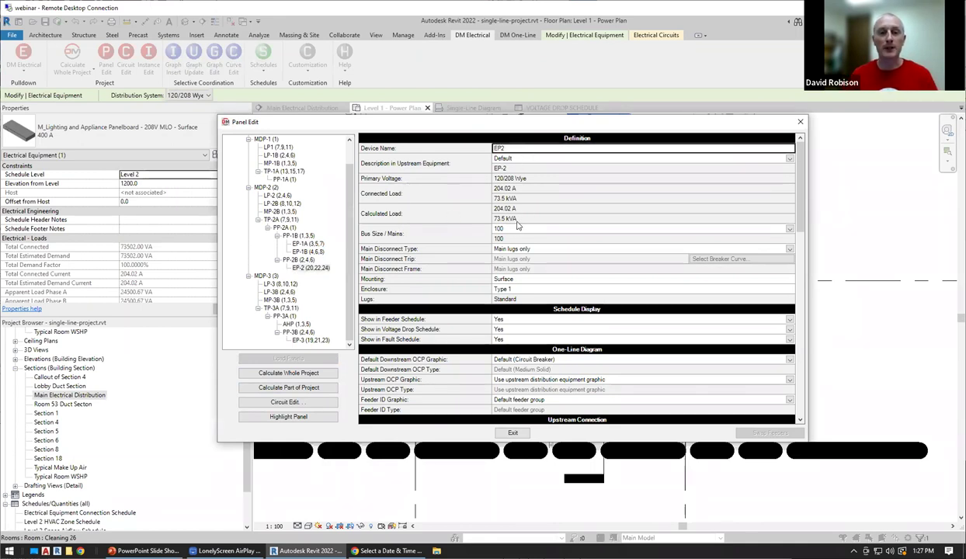
pyautogui.click(509, 191)
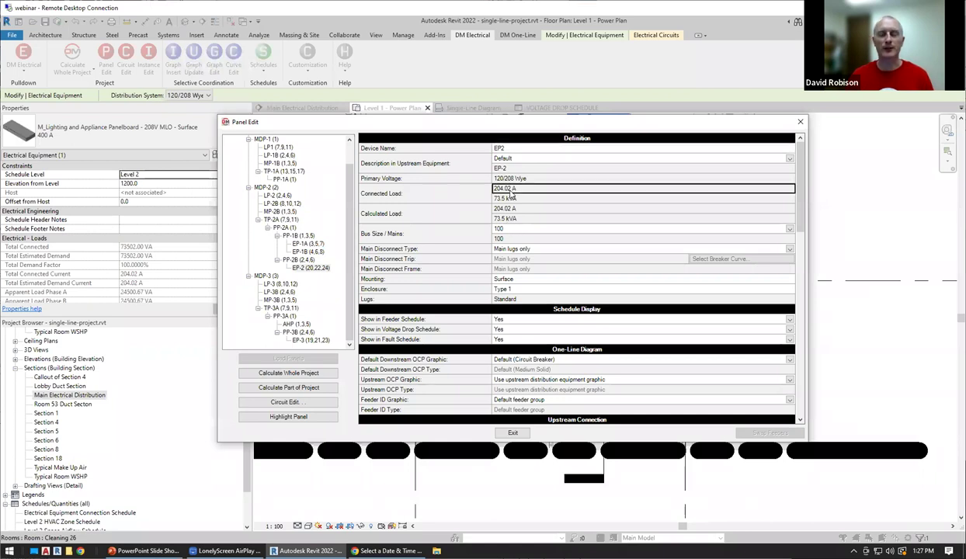
pyautogui.click(506, 230)
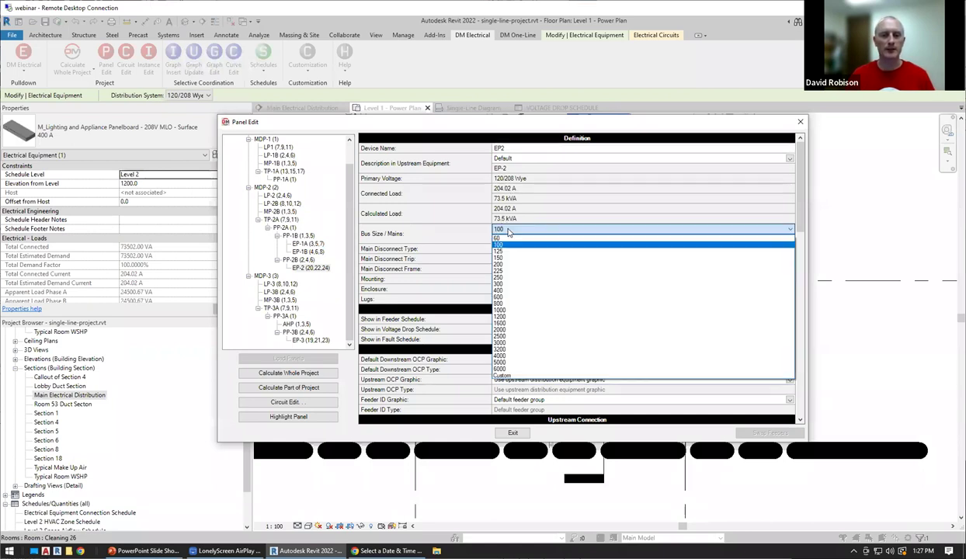
pyautogui.click(509, 272)
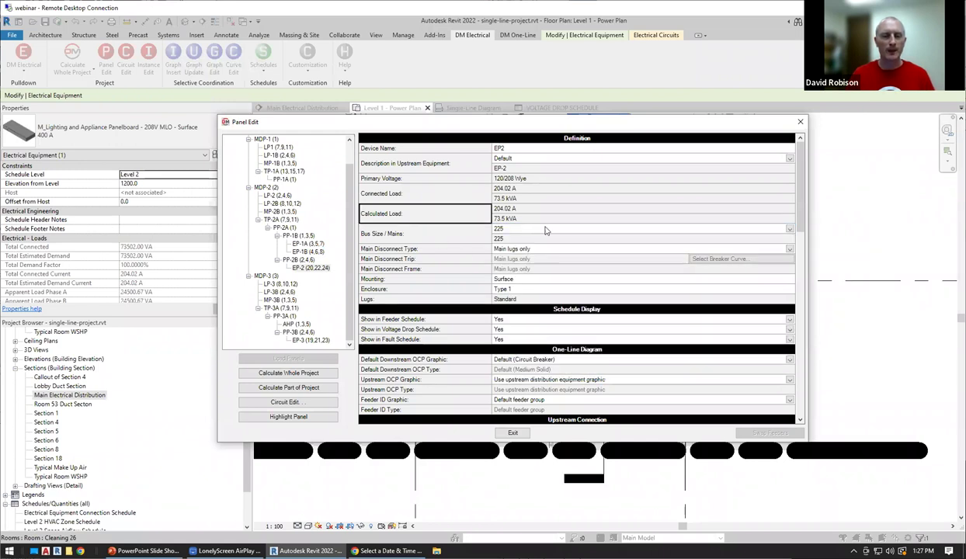
pyautogui.click(513, 432)
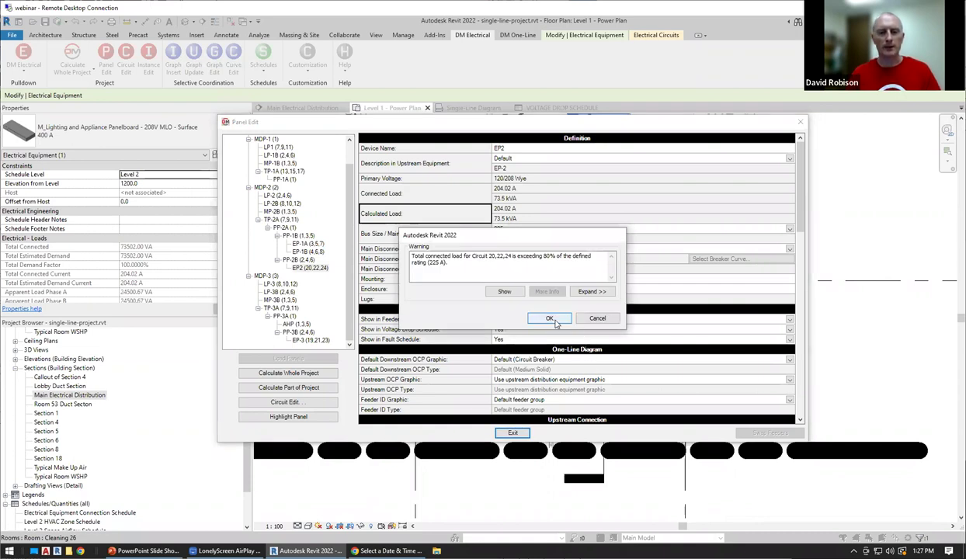
pyautogui.click(552, 320)
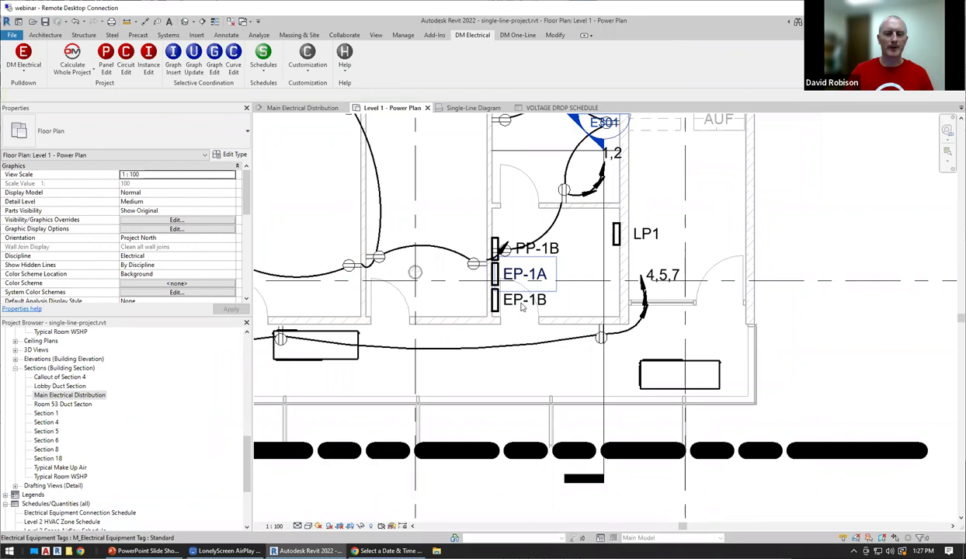
pyautogui.scroll(-2, 521, 307)
pyautogui.scroll(1, 522, 307)
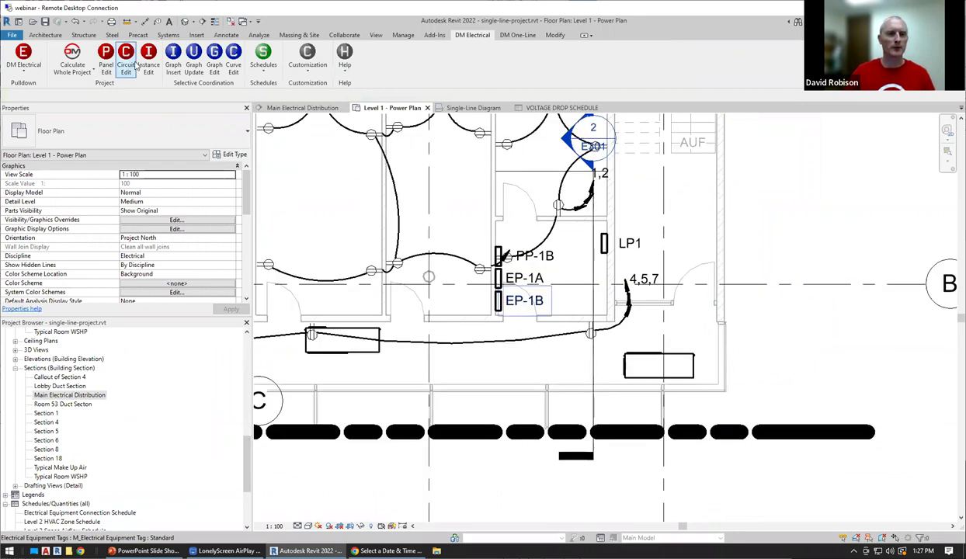
# In Panel Edit, rename EP-1B to EP1B with a 60 A bus, then select it in the plan.
pyautogui.click(106, 60)
pyautogui.moveTo(377, 124)
pyautogui.mouseDown()
pyautogui.moveTo(434, 319)
pyautogui.moveTo(391, 282)
pyautogui.moveTo(389, 117)
pyautogui.mouseUp()
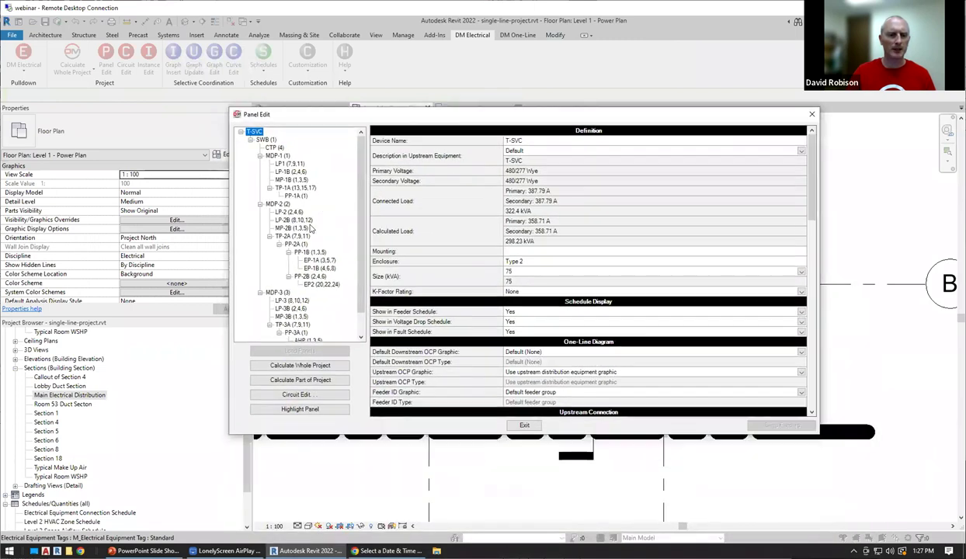
pyautogui.click(319, 267)
pyautogui.click(572, 145)
pyautogui.click(573, 145)
pyautogui.press('Return')
pyautogui.click(523, 225)
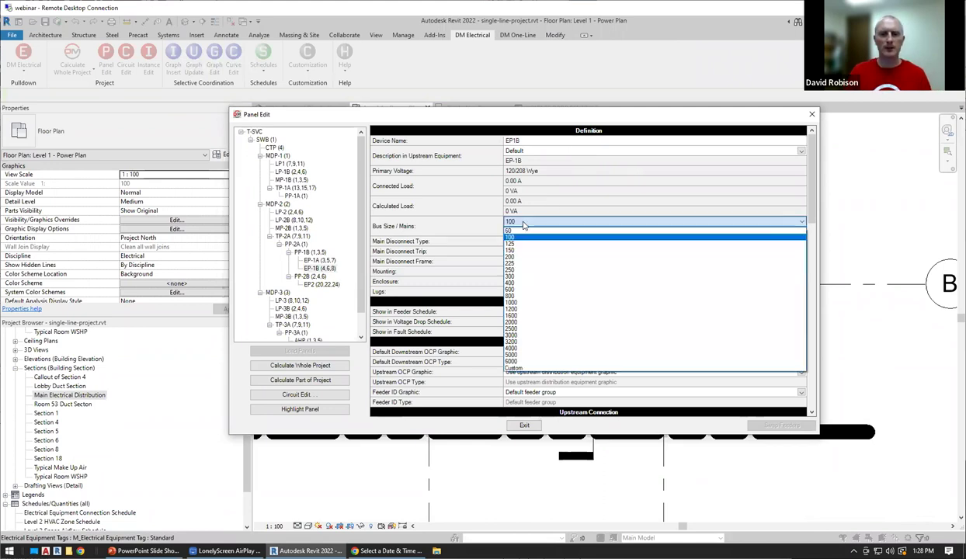
pyautogui.click(525, 232)
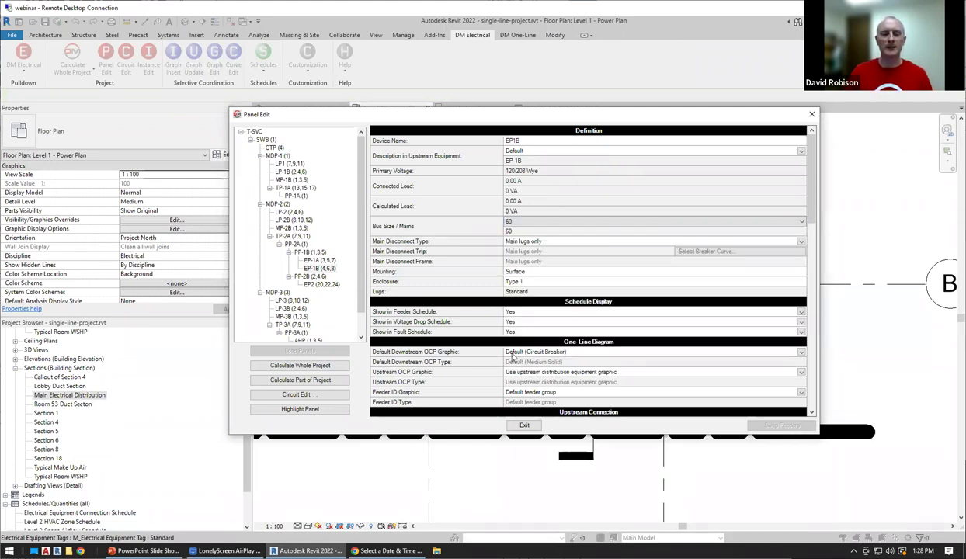
pyautogui.click(523, 427)
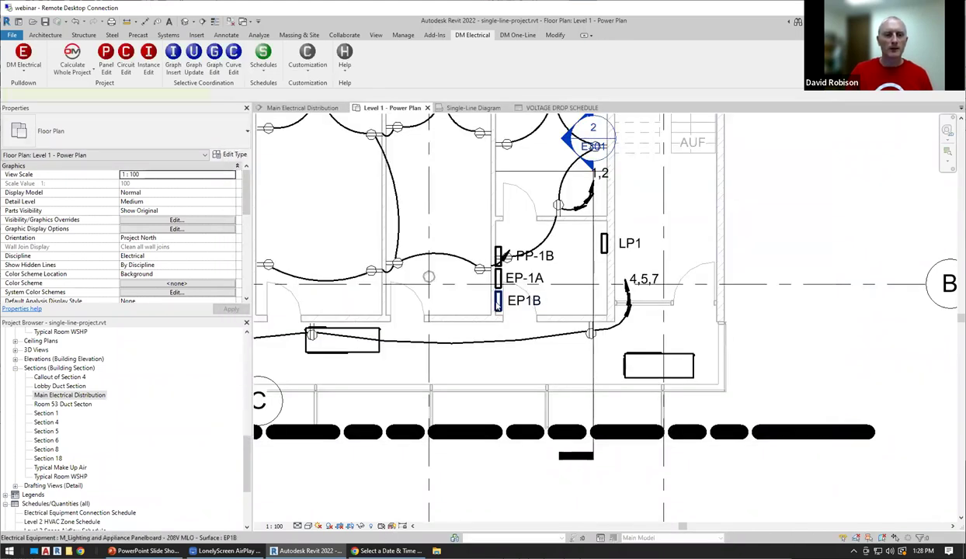
pyautogui.click(498, 305)
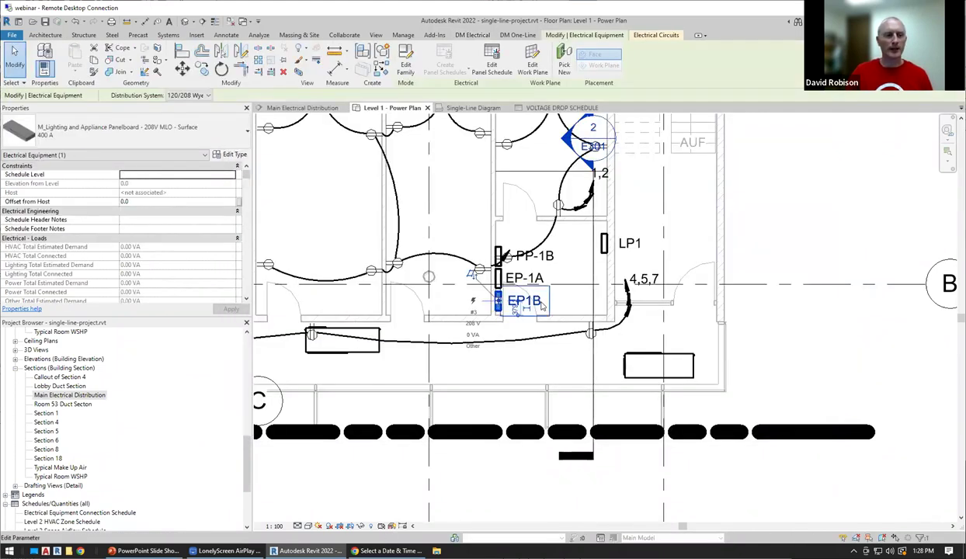
pyautogui.scroll(-6, 153, 265)
# Use DM One-Line Highlight Device to find EP1B's 60 A MLO, 120/208 Wye box on the diagram.
pyautogui.scroll(-3, 154, 265)
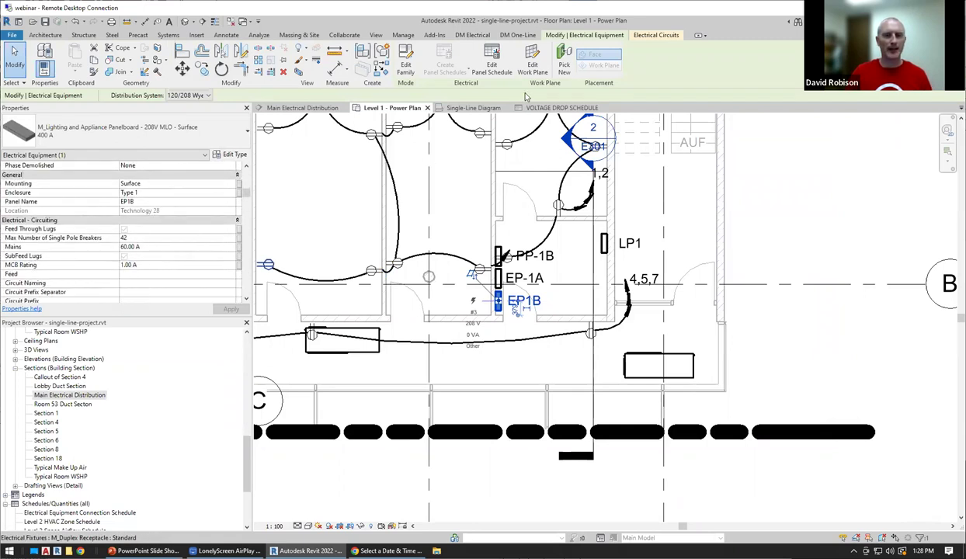
pyautogui.click(516, 35)
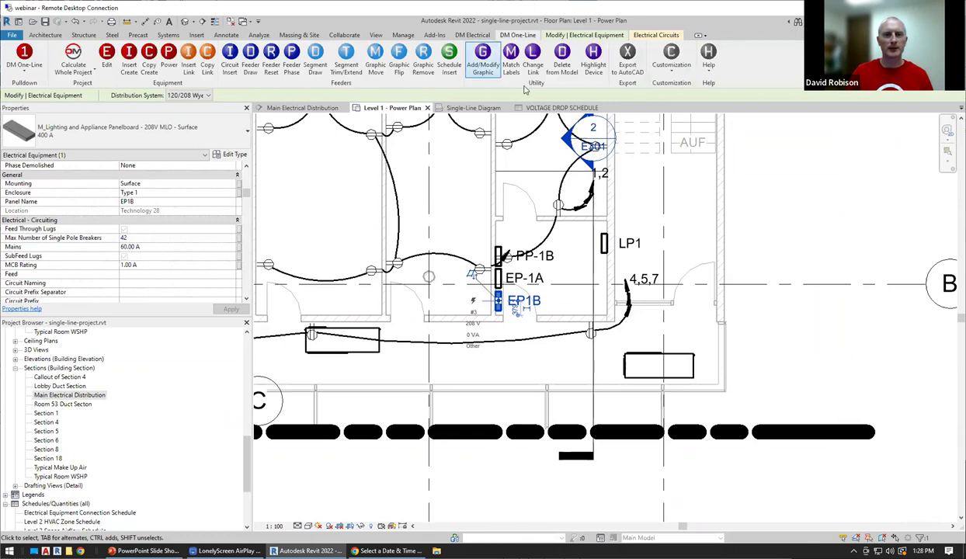
pyautogui.click(561, 58)
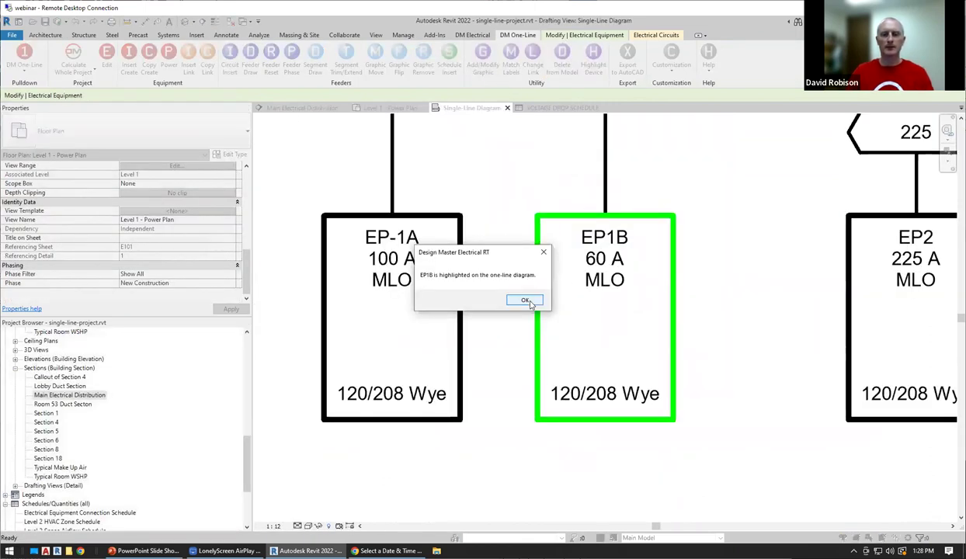
pyautogui.click(525, 300)
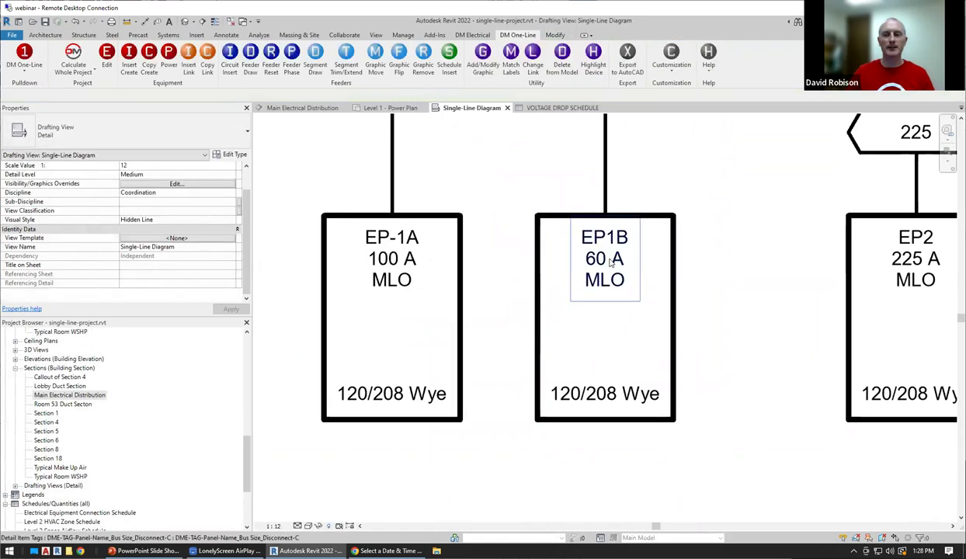
# Trace EP1B's feeder up to its 60 A 3P breaker in PP-1B, then expand Panel Schedules.
pyautogui.scroll(-3, 610, 268)
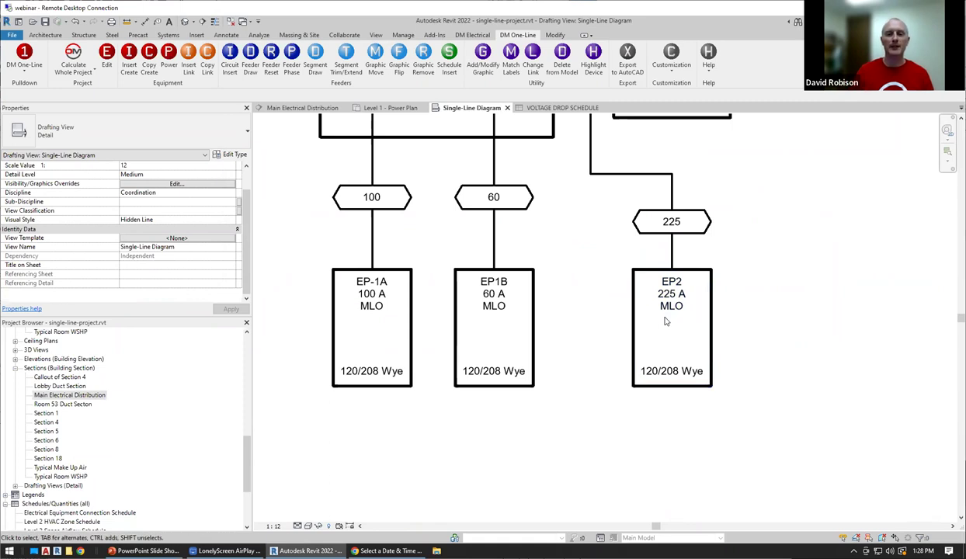
pyautogui.moveTo(674, 227); pyautogui.dragTo(690, 373, button='middle')
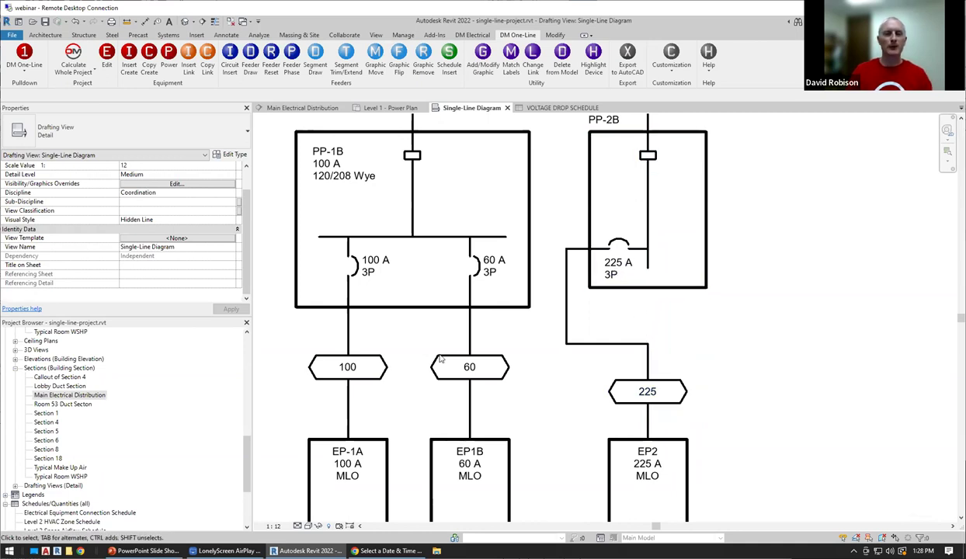
pyautogui.moveTo(652, 189); pyautogui.dragTo(645, 238, button='middle')
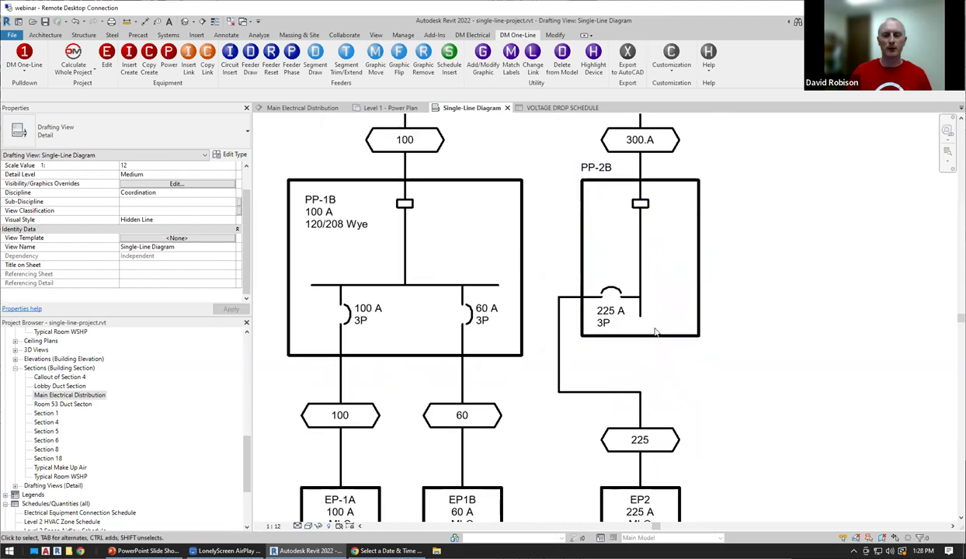
pyautogui.moveTo(654, 332); pyautogui.dragTo(668, 258, button='middle')
pyautogui.scroll(-3, 91, 466)
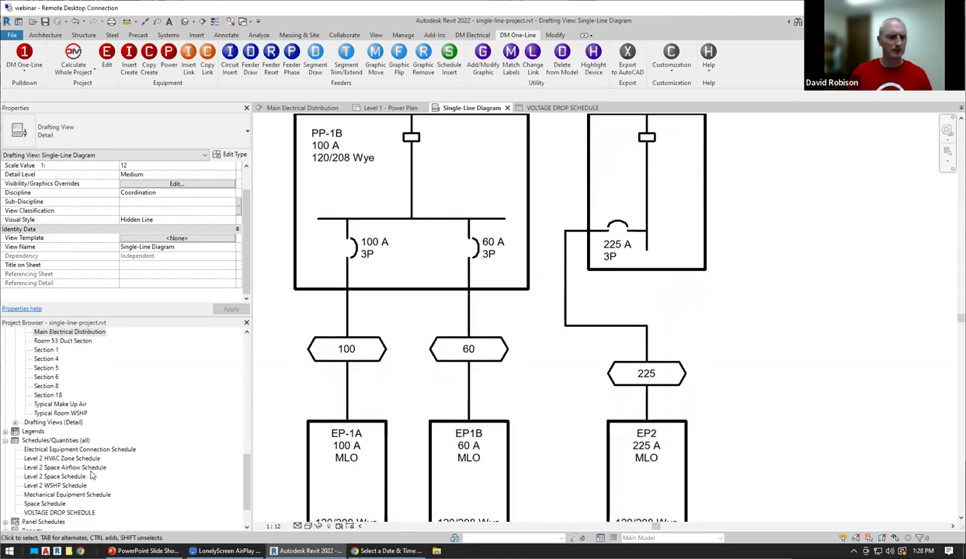
pyautogui.scroll(-2, 34, 439)
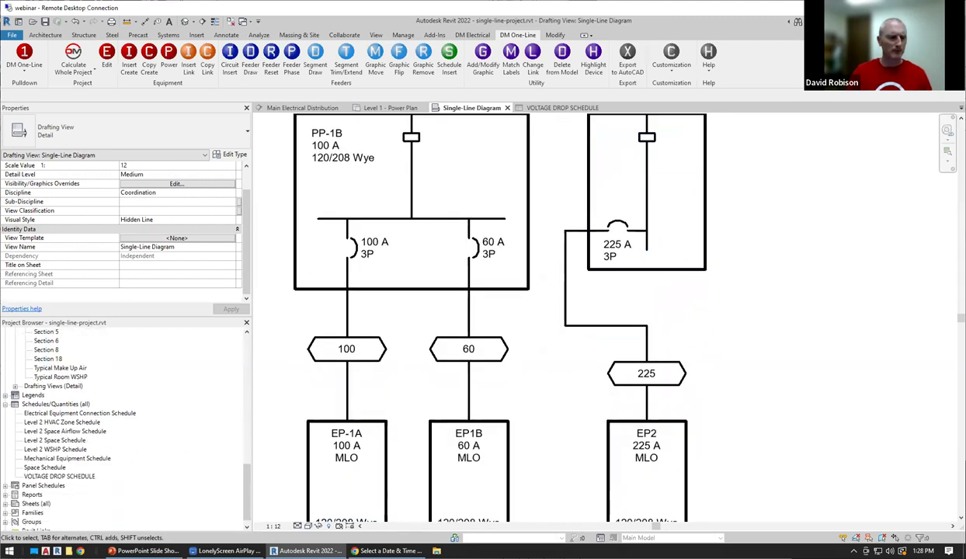
pyautogui.click(16, 486)
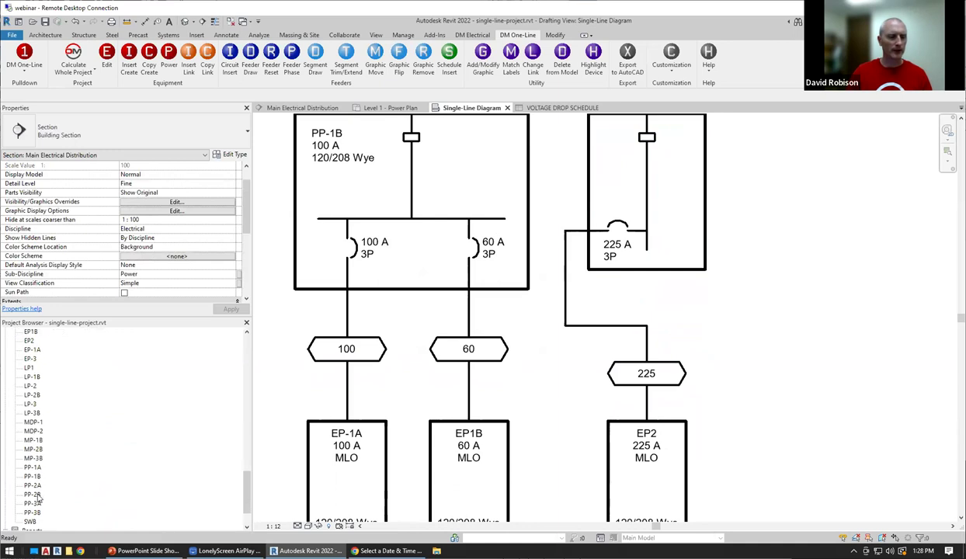
# Open the PP-2B branch panel schedule showing EP2 on circuit 20 at 225 A 3-pole.
pyautogui.doubleClick(32, 495)
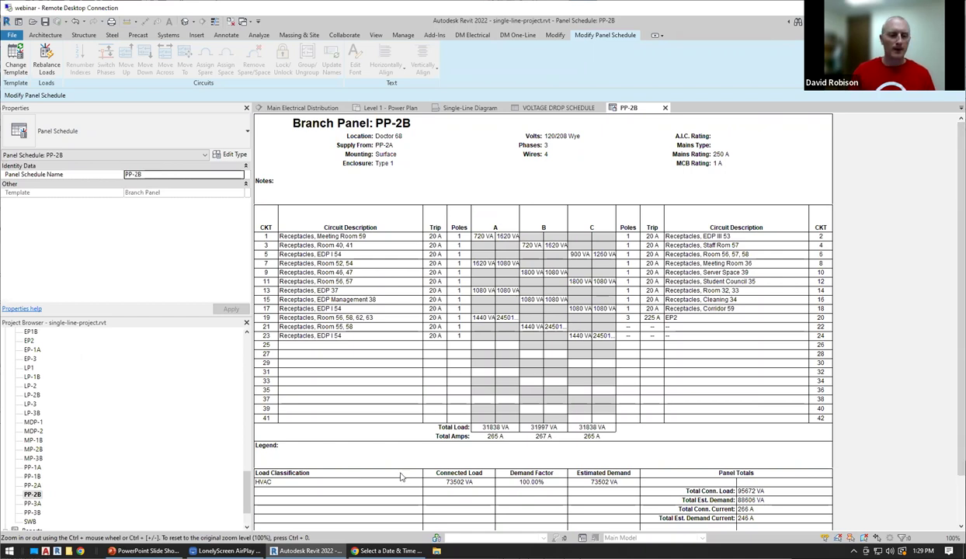
# Return to the slide show, advance to the $600 / user / year slide, and open the Revit Workflow Review booking.
pyautogui.moveTo(144, 551)
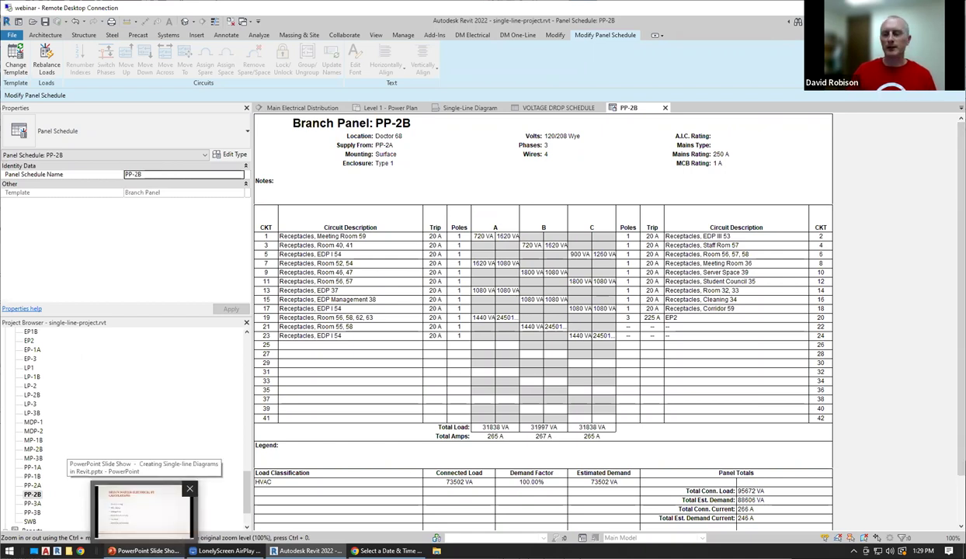
pyautogui.click(144, 510)
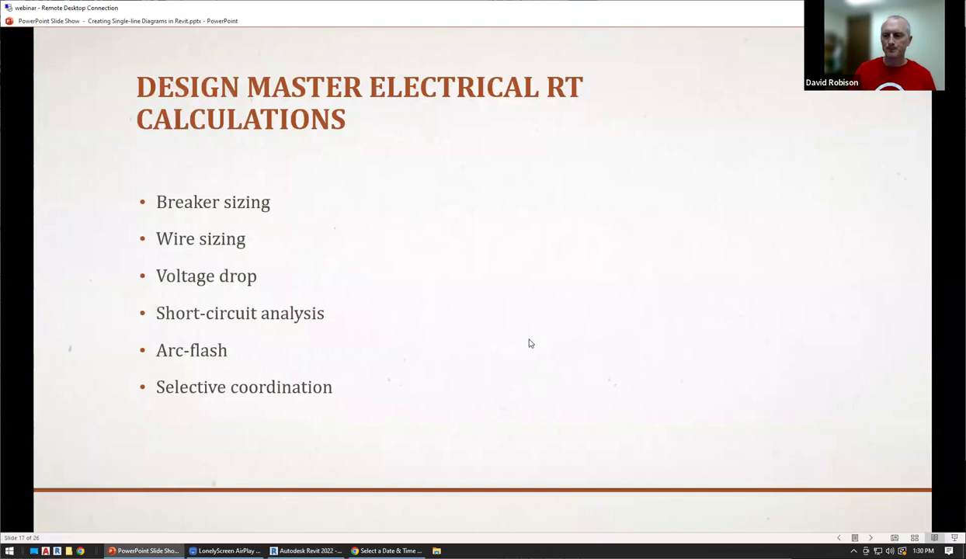
pyautogui.click(529, 342)
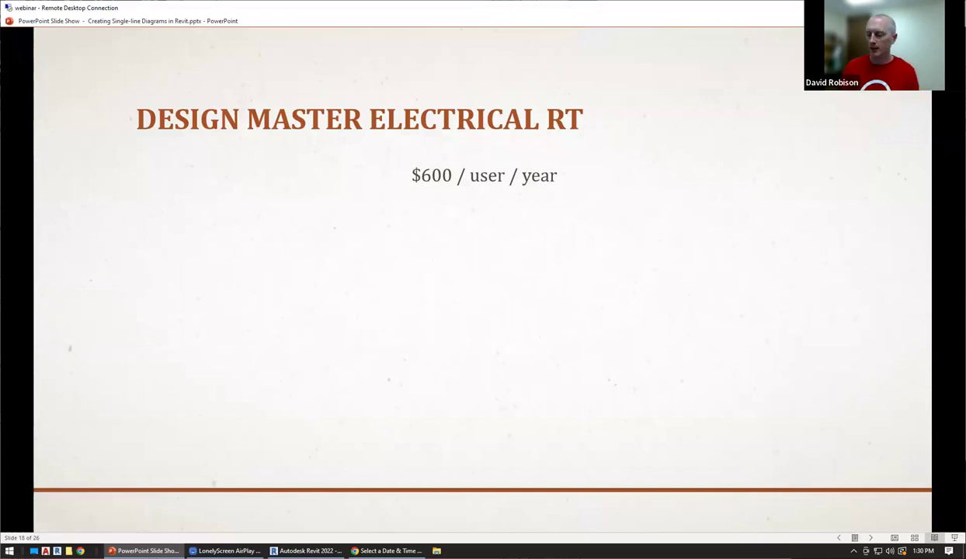
pyautogui.press('Right')
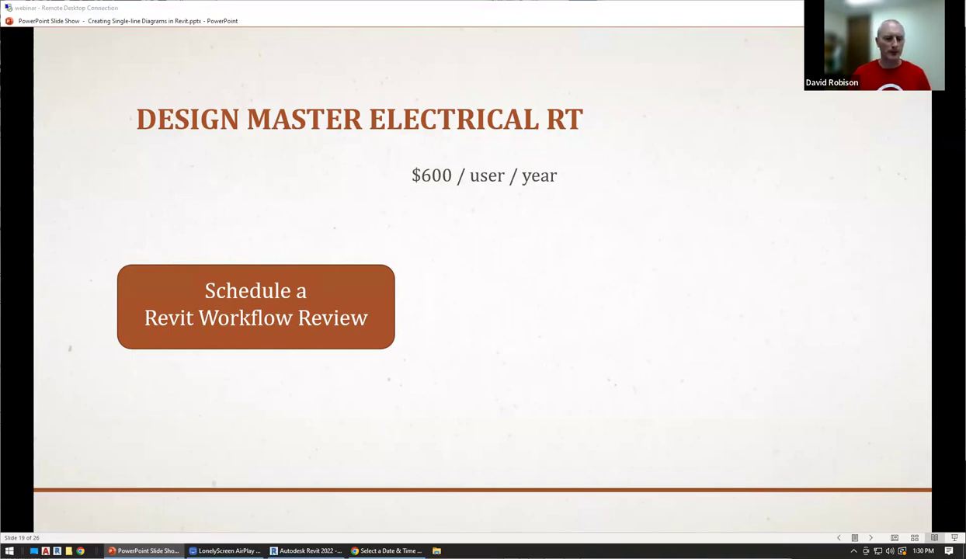
pyautogui.click(390, 295)
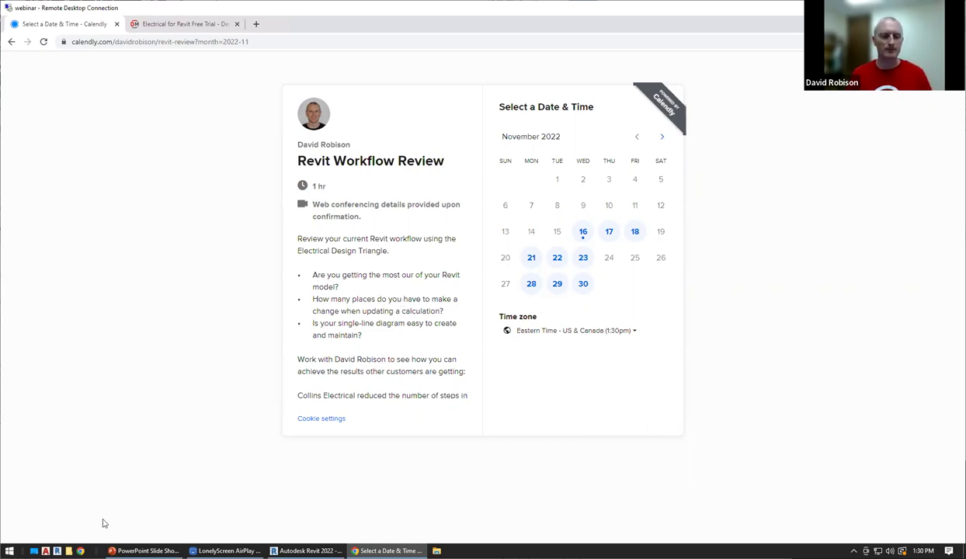
# Go back to the pricing slide and build in the Download Free Trial button.
pyautogui.click(144, 551)
pyautogui.press('Right')
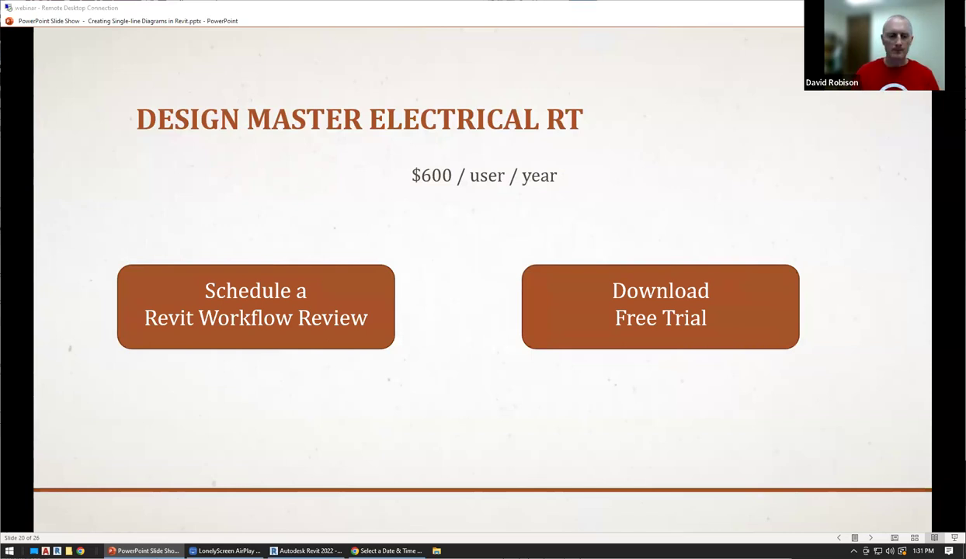
# Open the Electrical for Revit Free Trial sign-up page from the slide's Download Free Trial link.
pyautogui.click(584, 312)
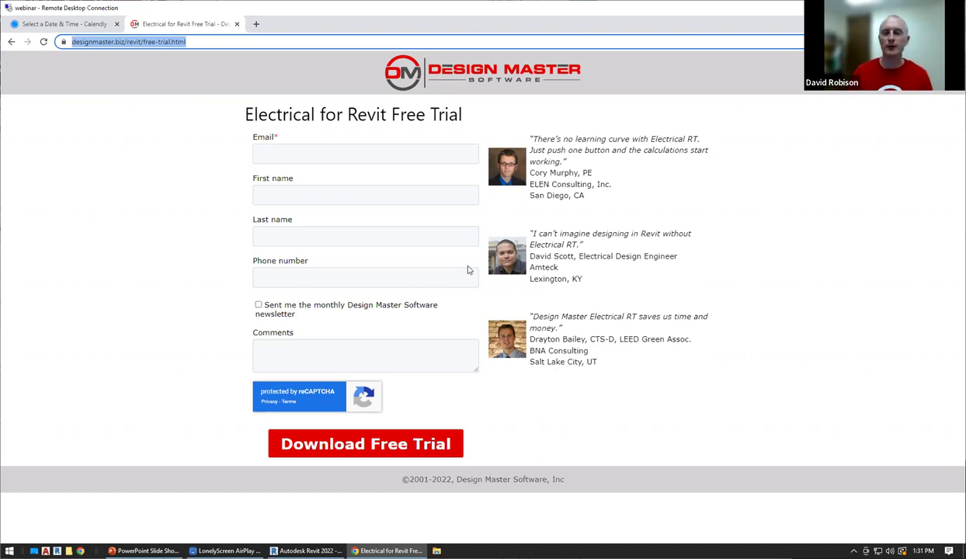
# Show the Calendly Revit Workflow Review tab again, then switch back to the slide show.
pyautogui.click(66, 24)
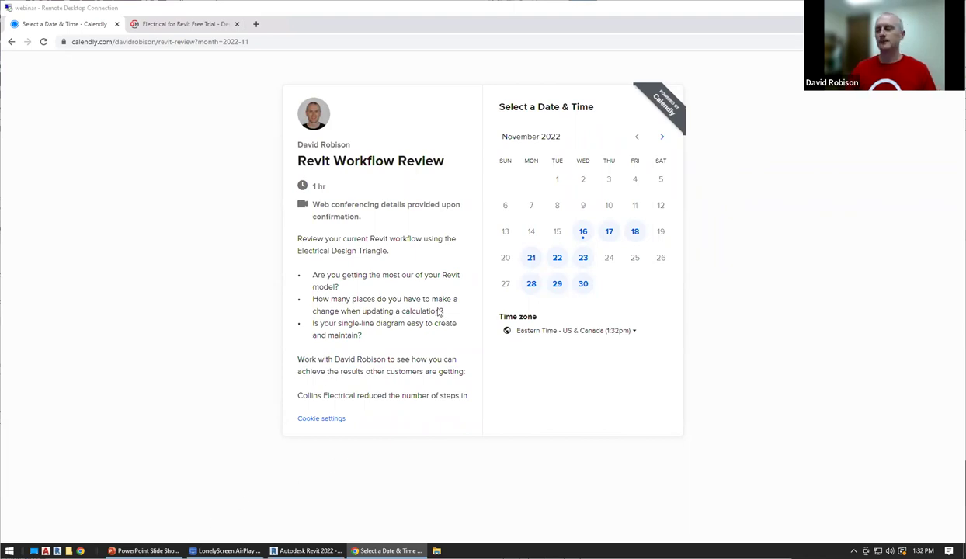
pyautogui.hotkey('alt', 'Tab')
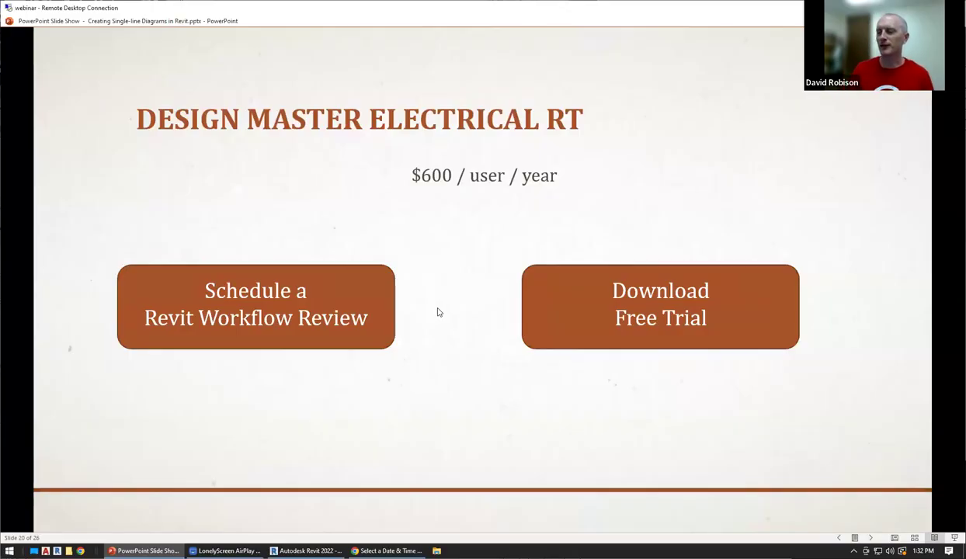
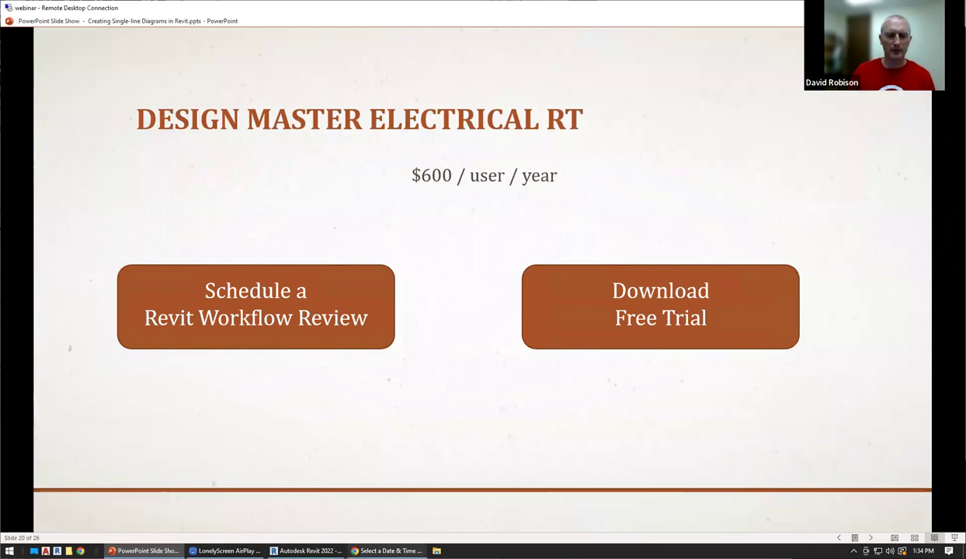
# Leave the $600 / user / year Design Master Electrical RT slide and switch to Chrome.
pyautogui.click(388, 550)
# Open designmaster.biz's Pricing for Electrical for Revit page in a new tab and highlight the subscription price.
pyautogui.hotkey('ctrl', 't')
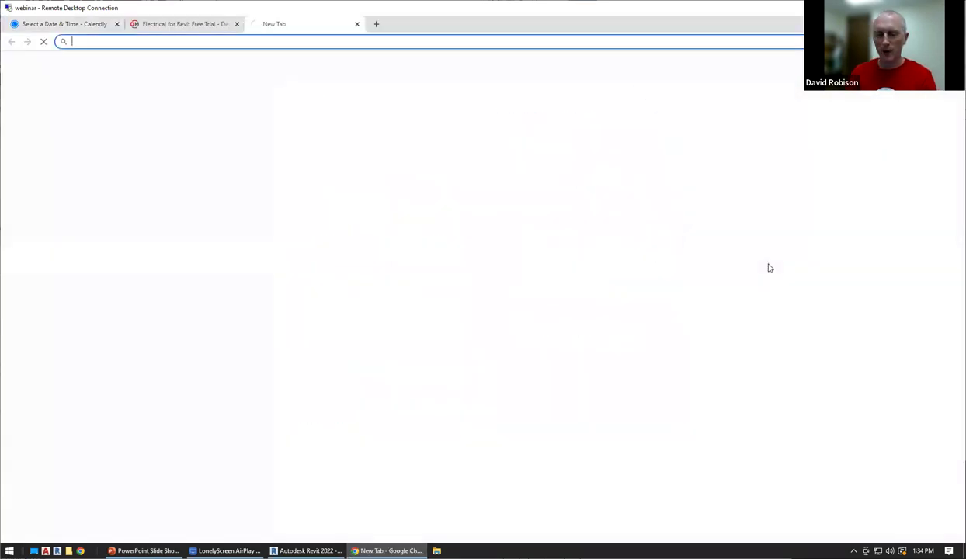
pyautogui.write('design')
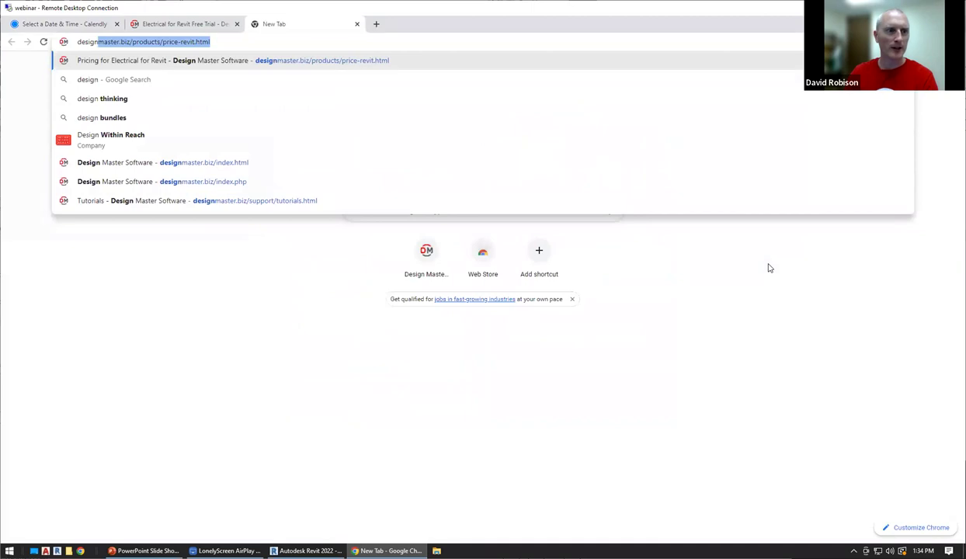
pyautogui.press('Return')
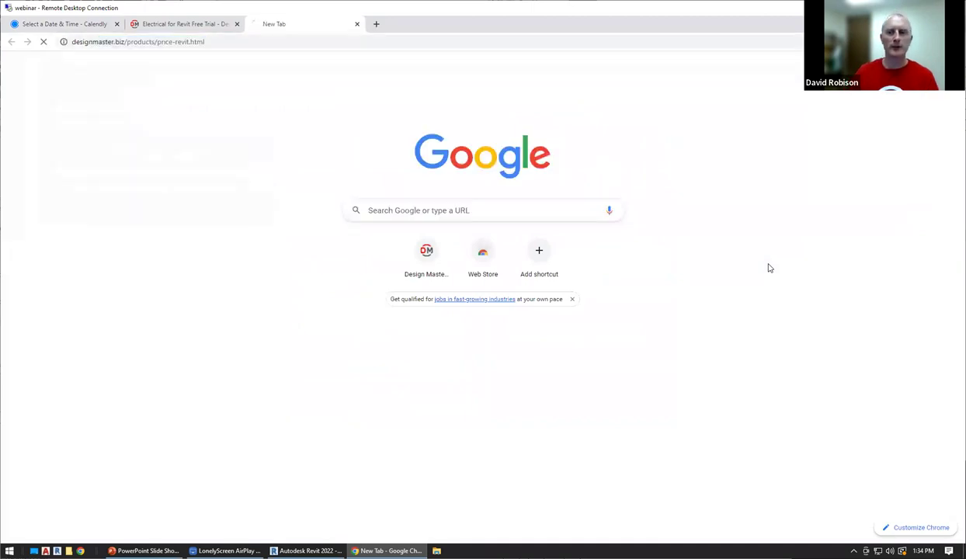
pyautogui.moveTo(827, 109)
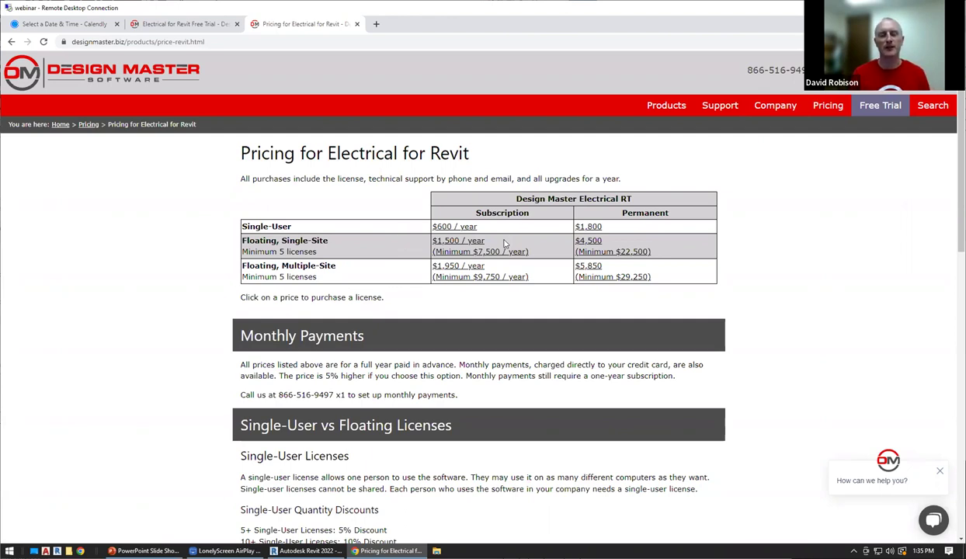
pyautogui.moveTo(531, 249); pyautogui.dragTo(428, 262)
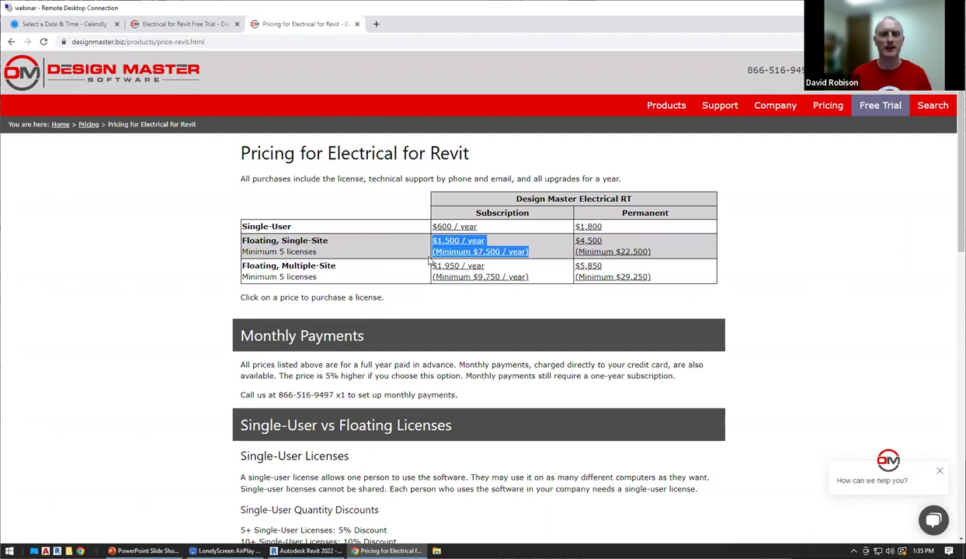
pyautogui.click(621, 233)
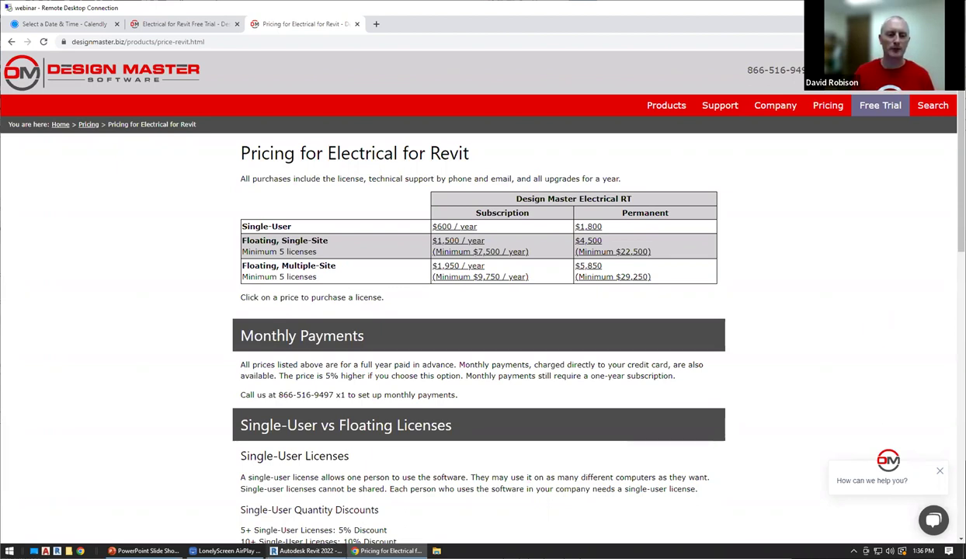
# Jump from PP-1B on the Single-Line Diagram to the plan and review LP1's DMET_Feeder properties.
pyautogui.hotkey('alt', 'Tab')
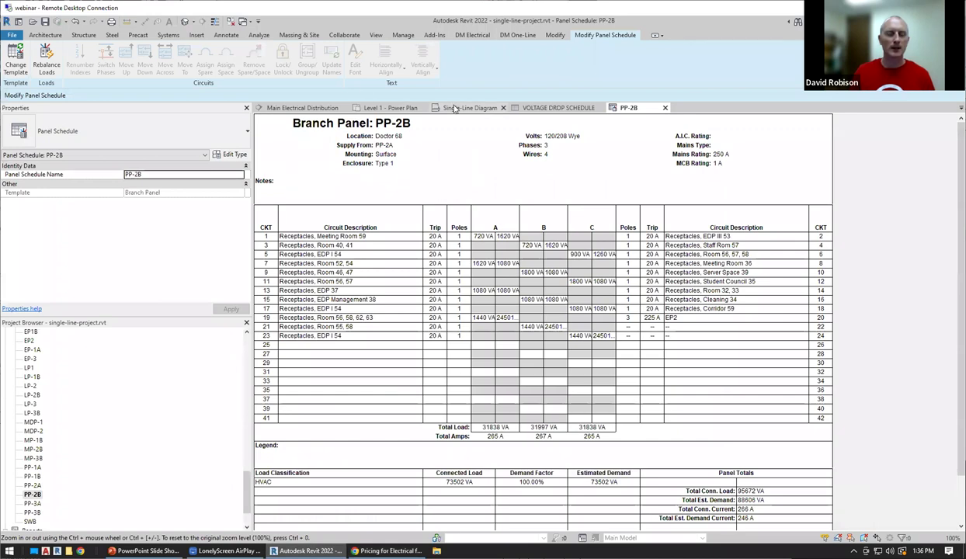
pyautogui.click(470, 107)
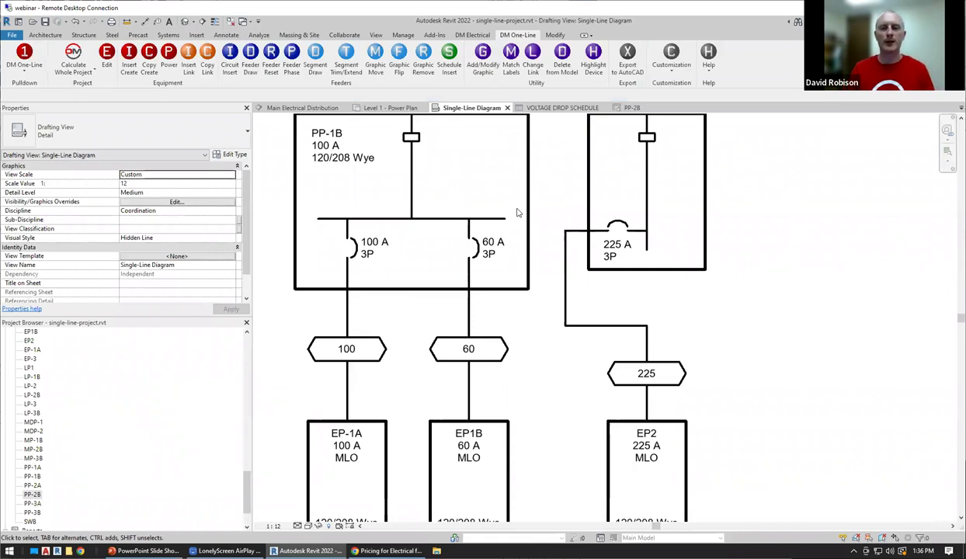
pyautogui.doubleClick(413, 118)
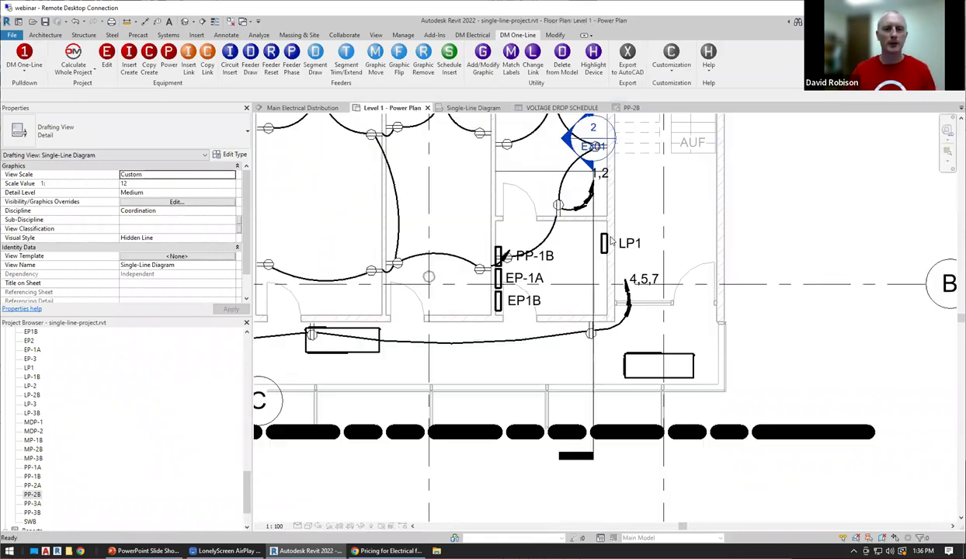
pyautogui.click(605, 244)
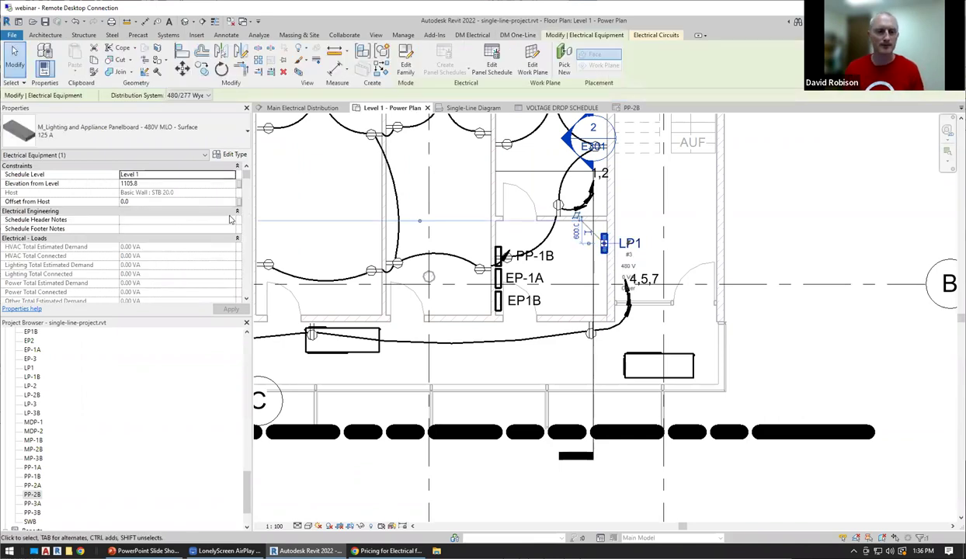
pyautogui.scroll(-15, 167, 240)
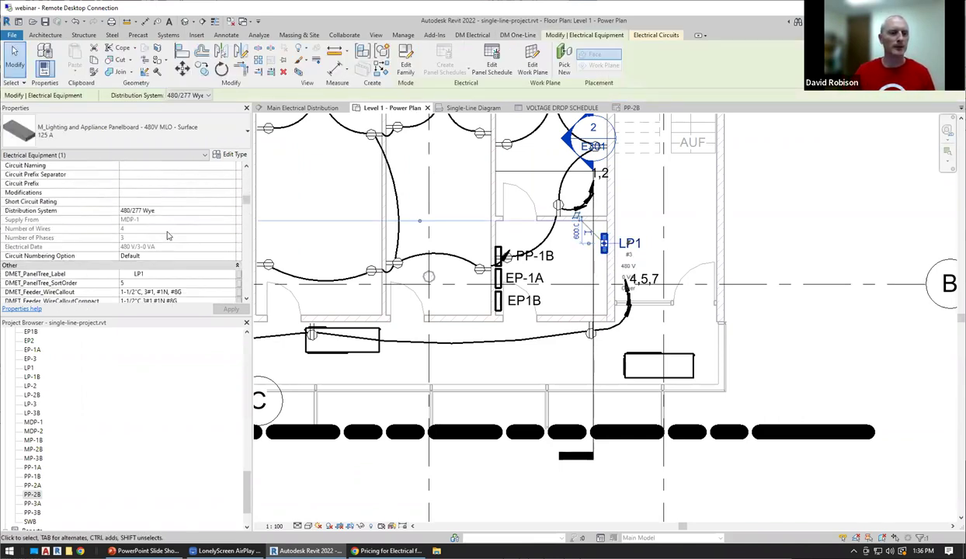
pyautogui.scroll(2, 121, 194)
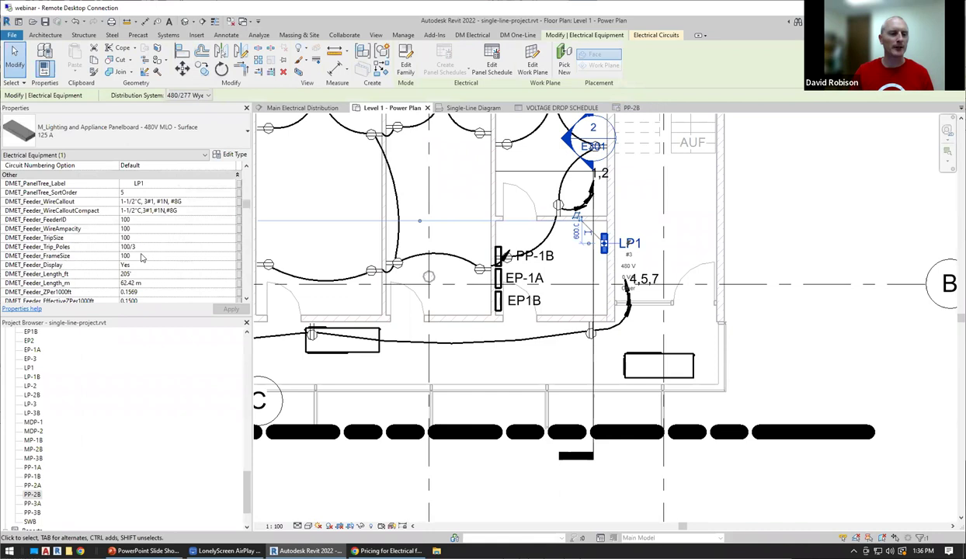
pyautogui.scroll(-4, 137, 247)
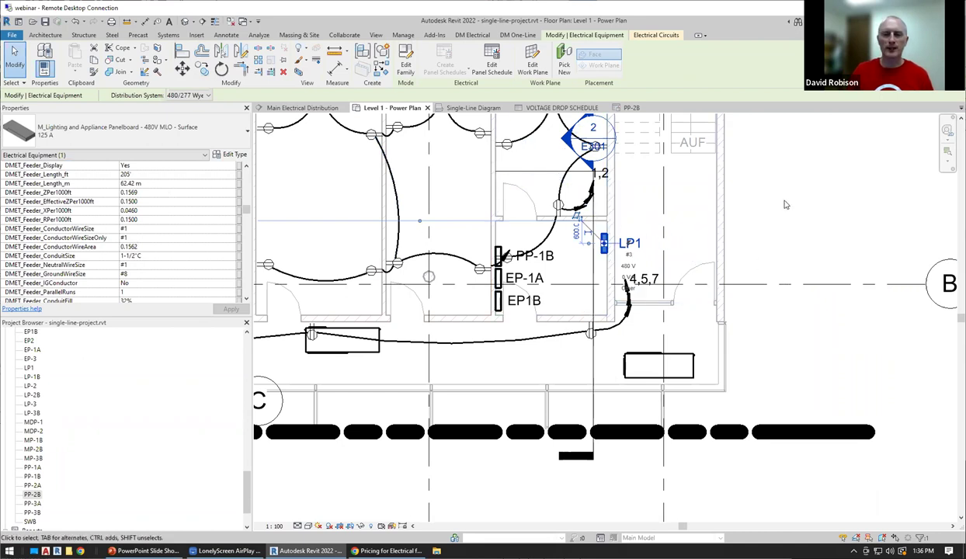
pyautogui.click(631, 166)
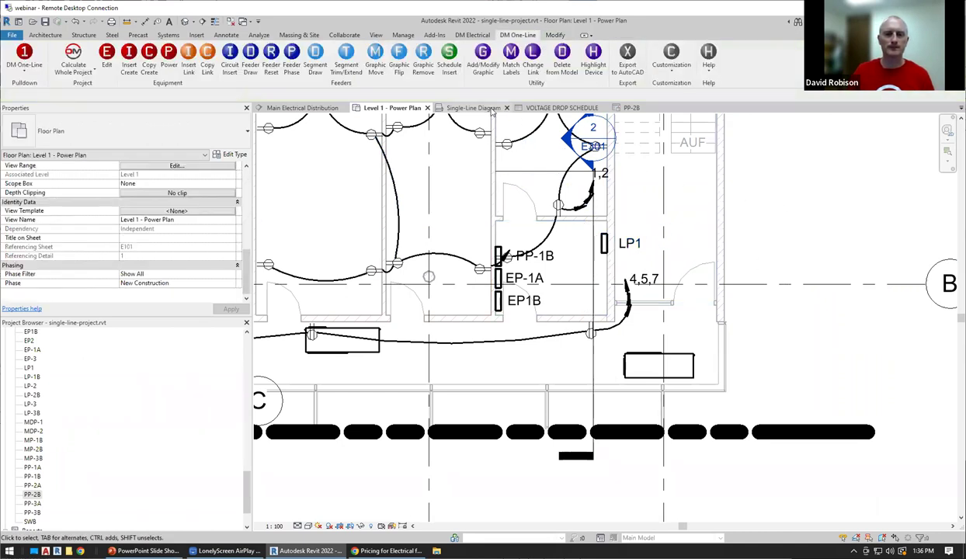
# Return to the Single-Line Diagram view and start DM One-Line Edit.
pyautogui.click(474, 107)
pyautogui.scroll(-5, 616, 312)
pyautogui.moveTo(729, 226); pyautogui.dragTo(632, 261, button='middle')
pyautogui.click(106, 57)
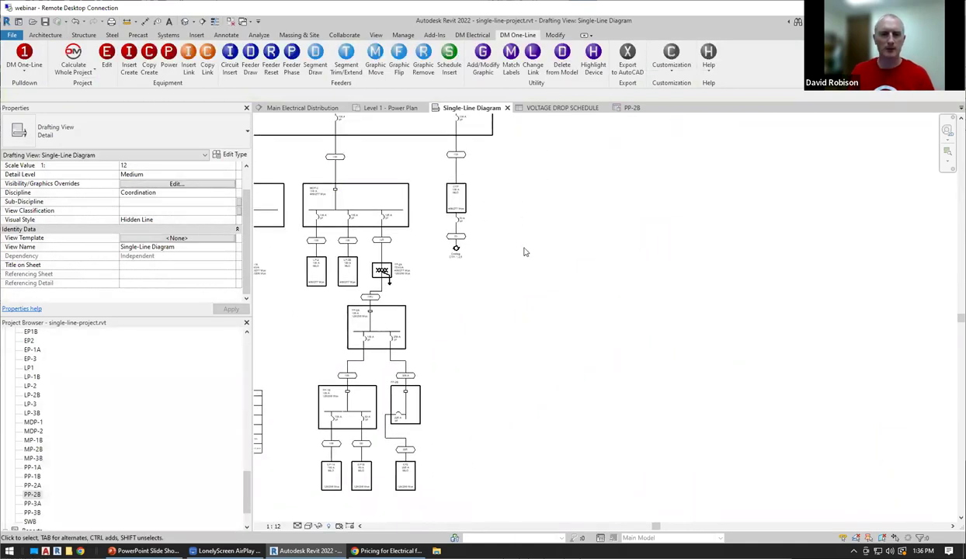
# Set MDP-1's feeder breaker to the Eaton 2000A, 2500A double wide frame.
pyautogui.click(457, 197)
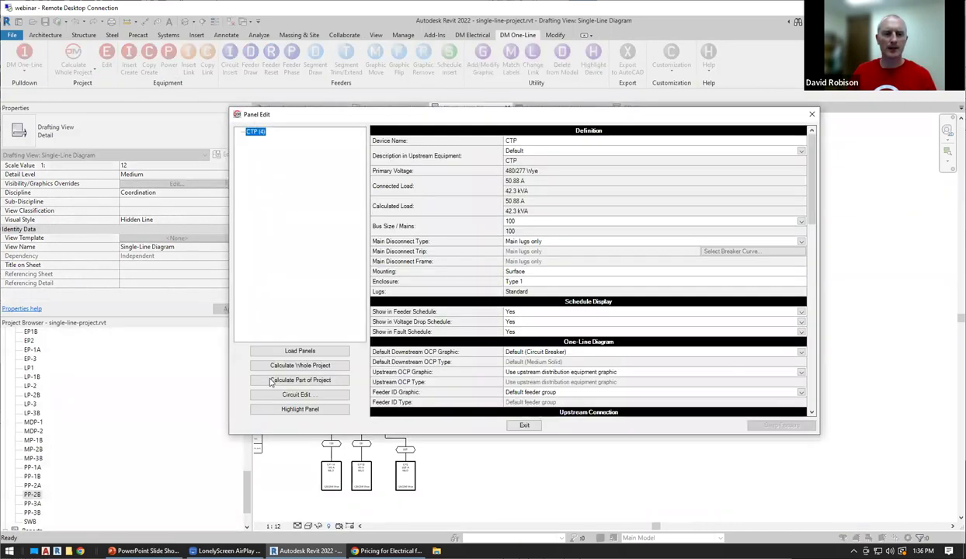
pyautogui.click(302, 352)
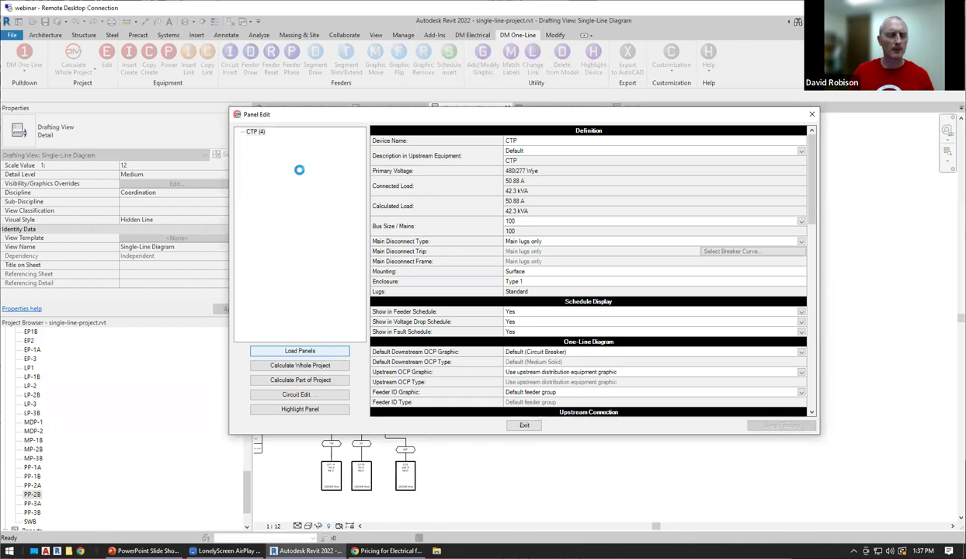
pyautogui.click(277, 141)
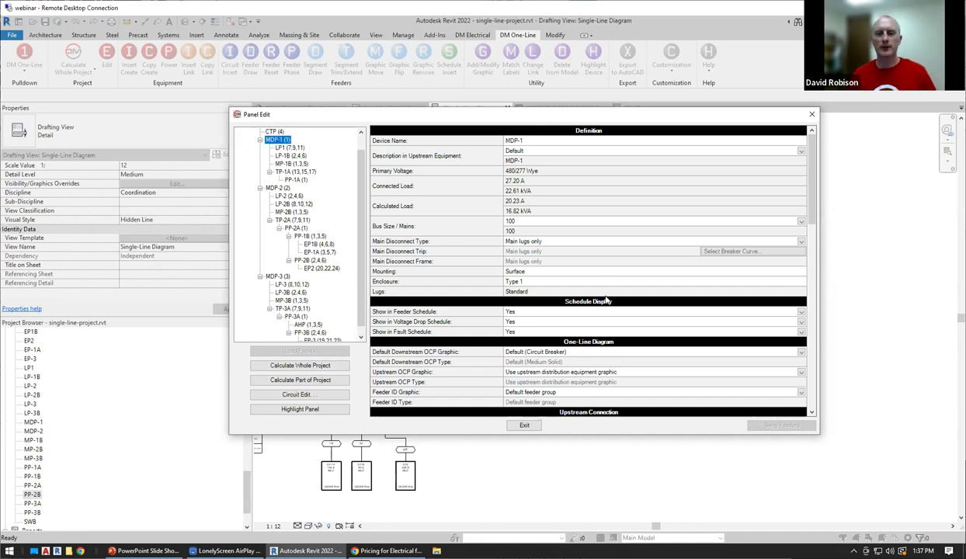
pyautogui.scroll(-4, 589, 292)
pyautogui.click(738, 302)
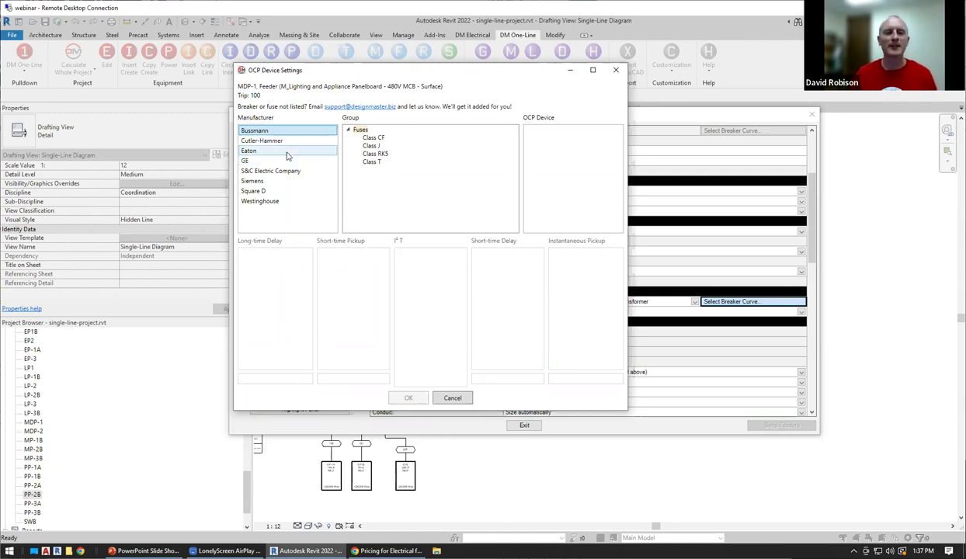
pyautogui.click(287, 156)
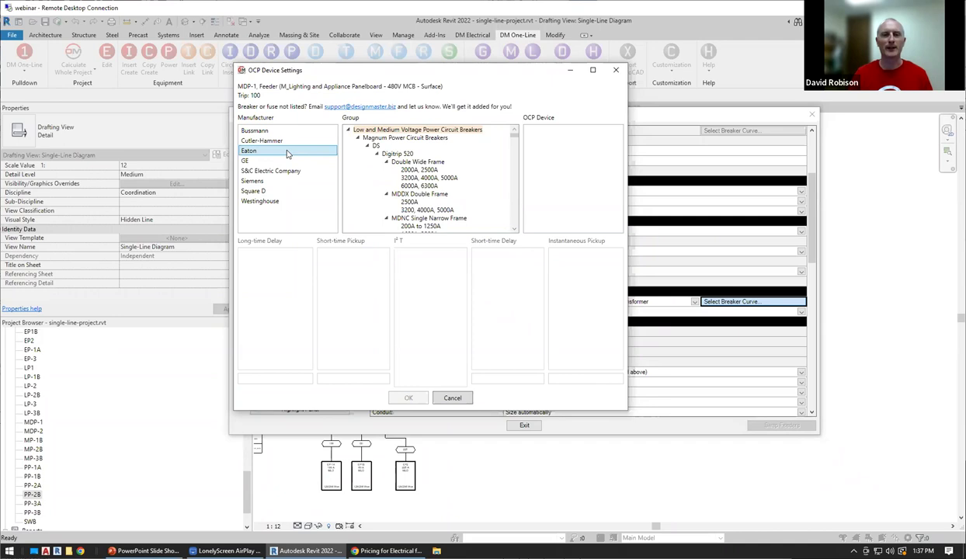
pyautogui.click(403, 169)
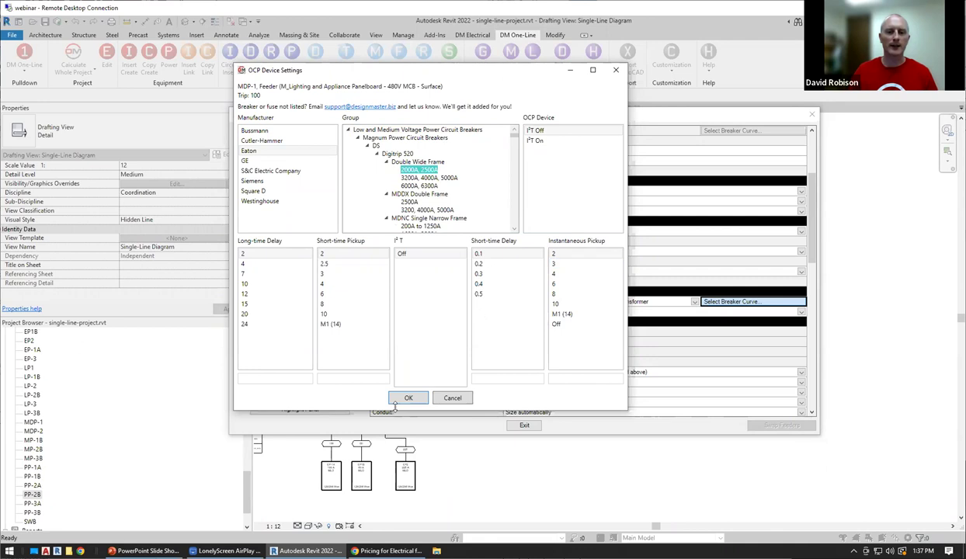
pyautogui.click(425, 327)
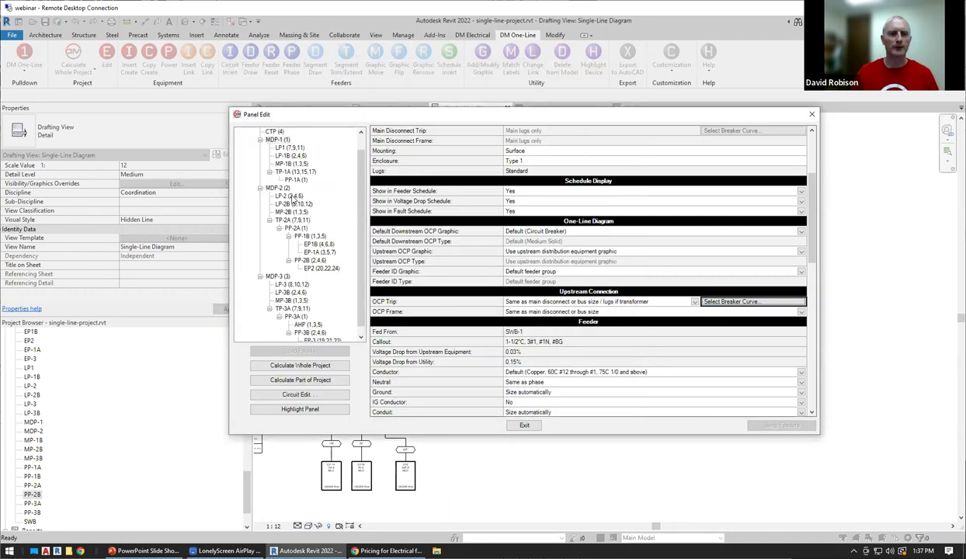
# Set LP1's feeder breaker to GE MicroVersaTrip PM 800A Frame and exit the panel editor.
pyautogui.click(294, 148)
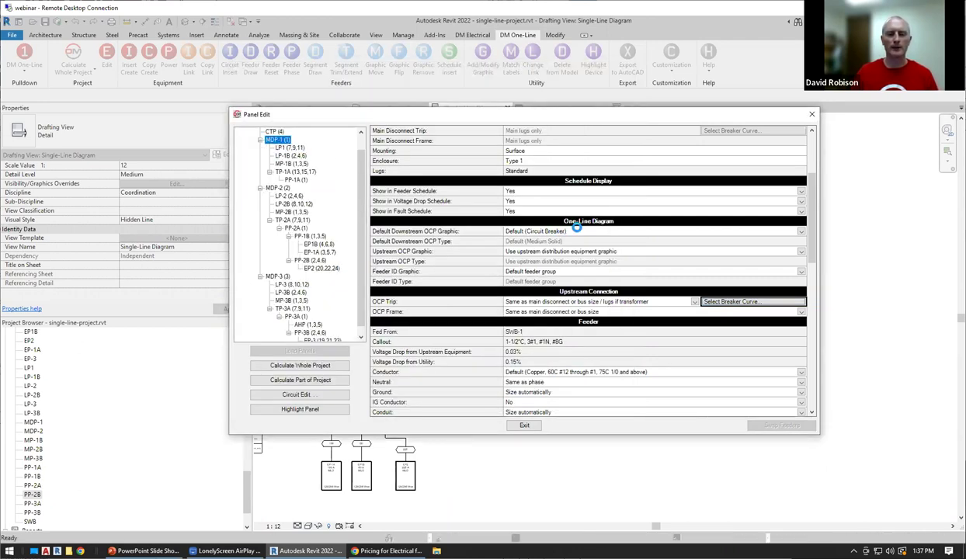
pyautogui.click(728, 301)
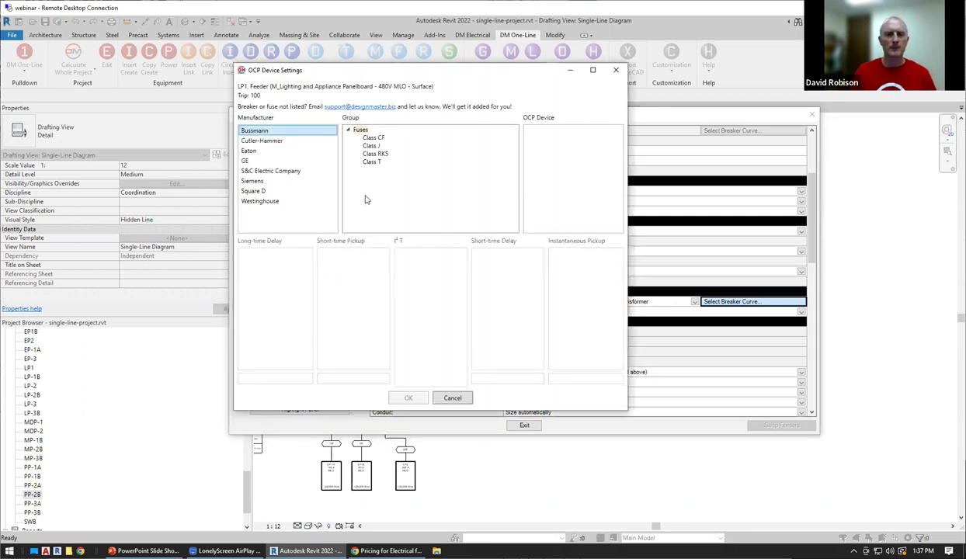
pyautogui.click(249, 161)
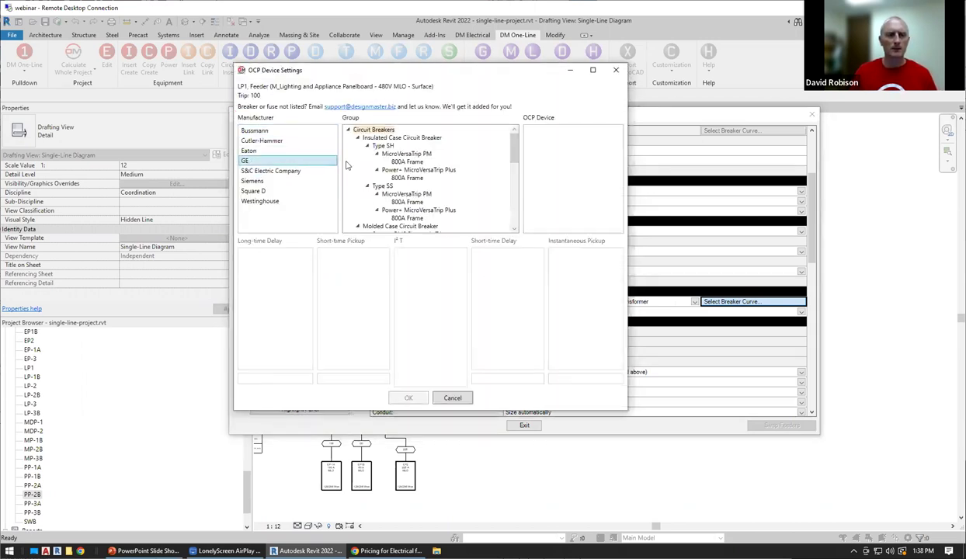
pyautogui.click(407, 161)
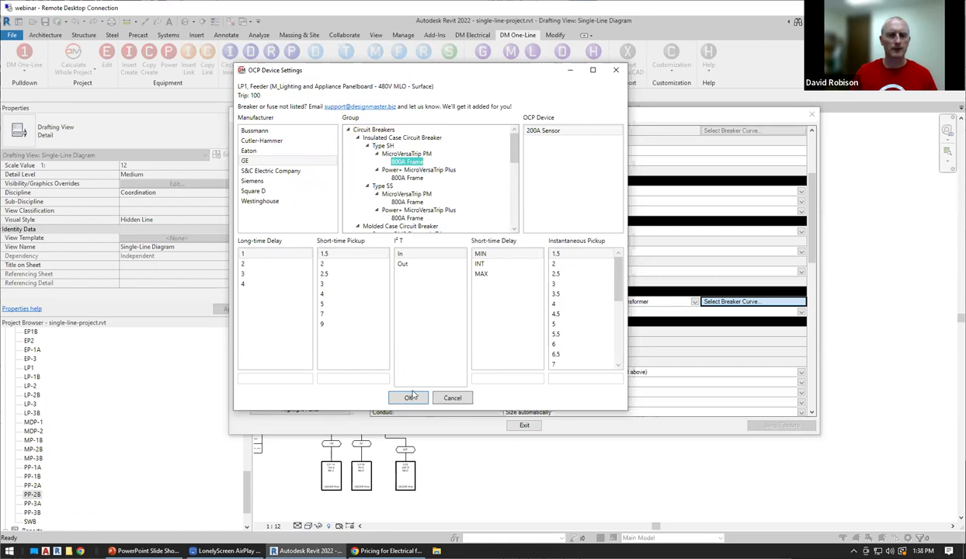
pyautogui.click(407, 397)
pyautogui.click(524, 425)
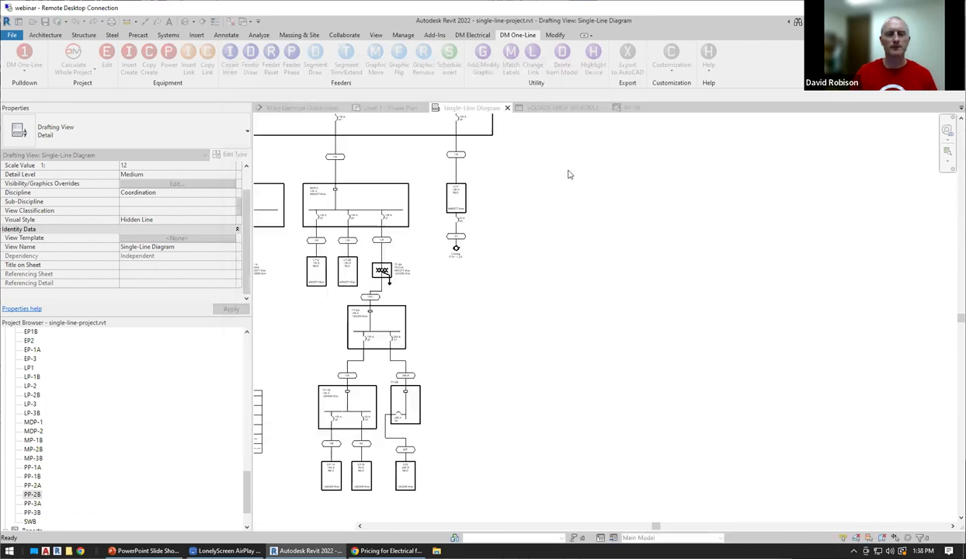
# Insert a selective coordination graph with MDP-1 and LP1 distribution equipment curves.
pyautogui.click(472, 35)
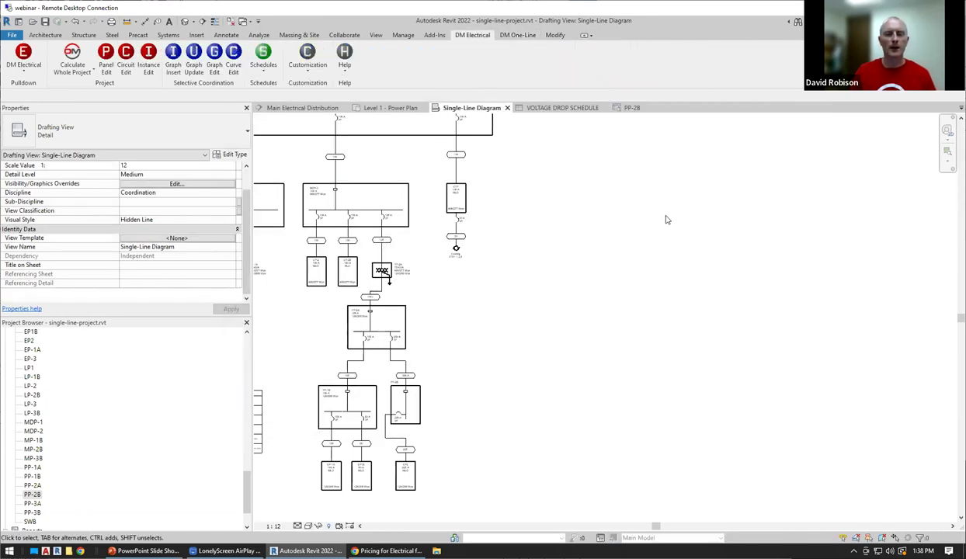
pyautogui.click(172, 58)
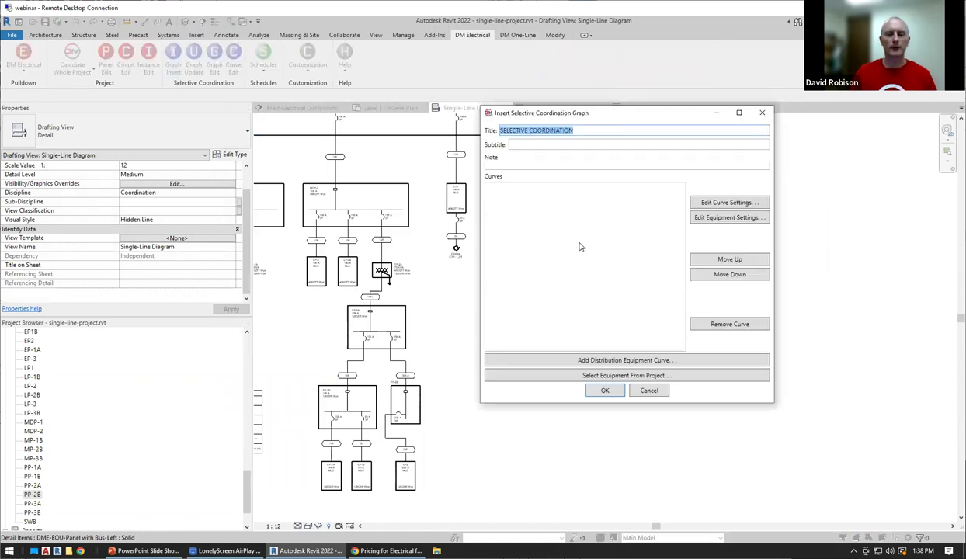
pyautogui.click(585, 361)
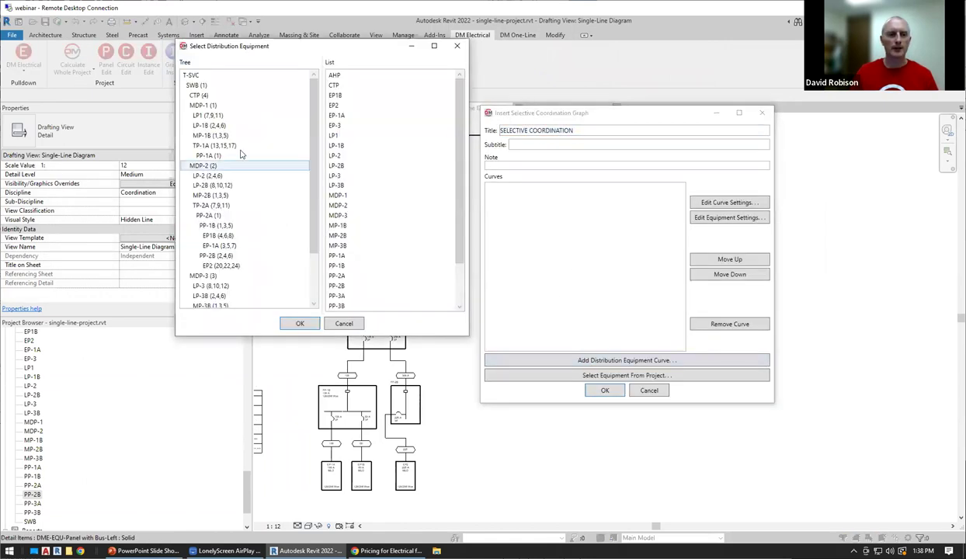
pyautogui.click(219, 109)
pyautogui.click(292, 320)
pyautogui.click(543, 359)
pyautogui.click(208, 115)
pyautogui.click(299, 322)
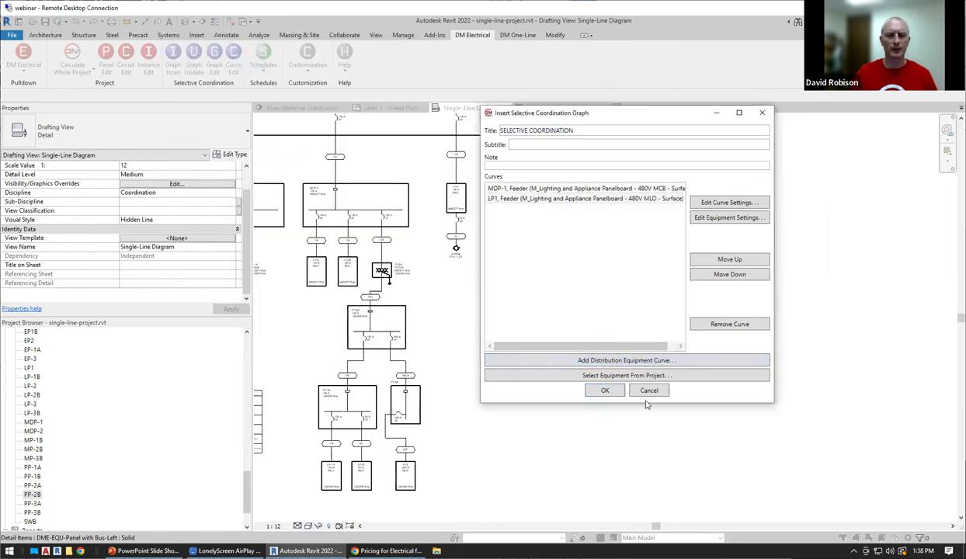
pyautogui.click(605, 390)
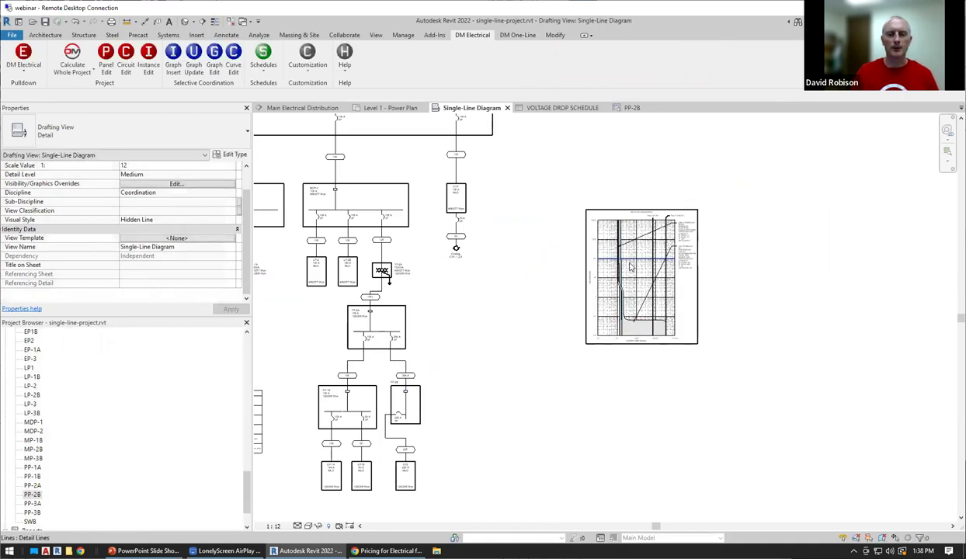
# Zoom into the coordination graph and select the LP1 curve for Curve Edit.
pyautogui.scroll(4, 630, 269)
pyautogui.scroll(1, 630, 269)
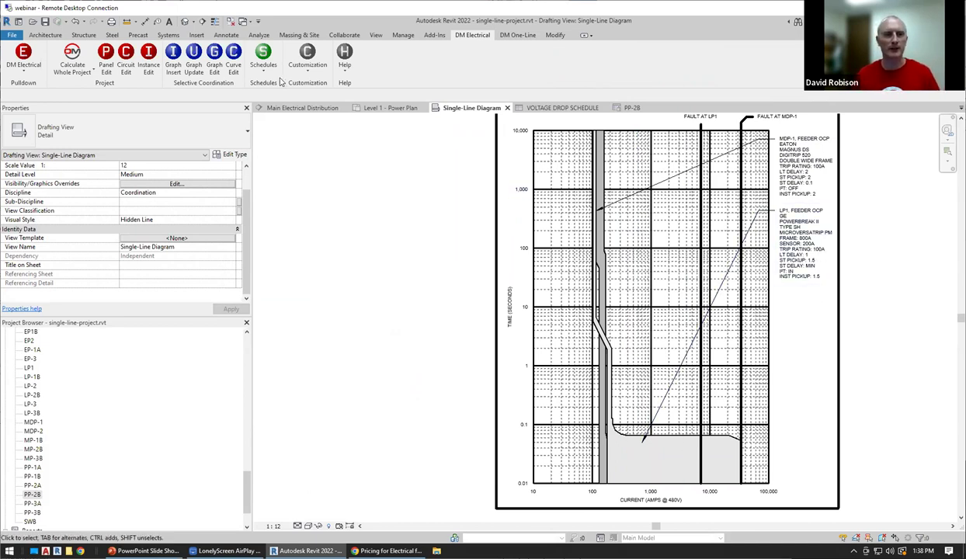
pyautogui.click(231, 60)
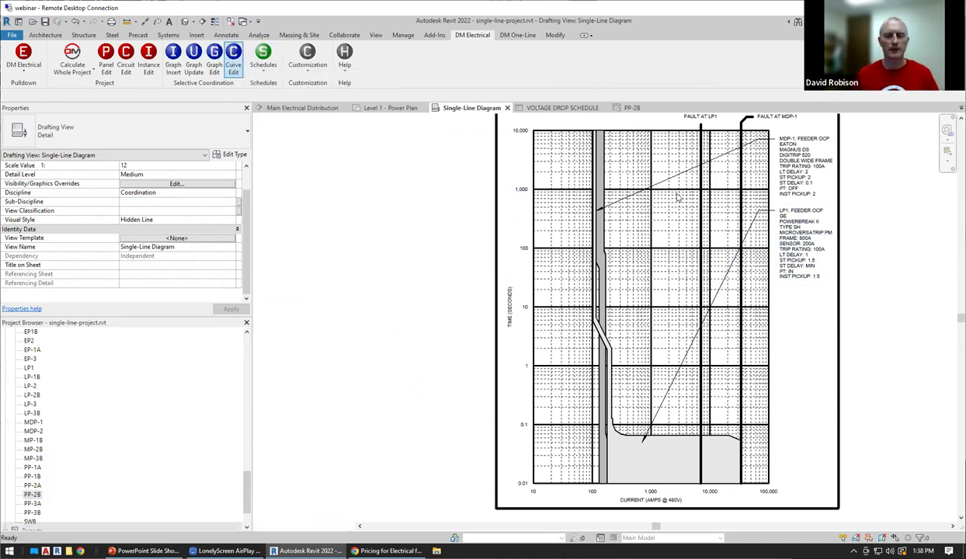
pyautogui.click(782, 229)
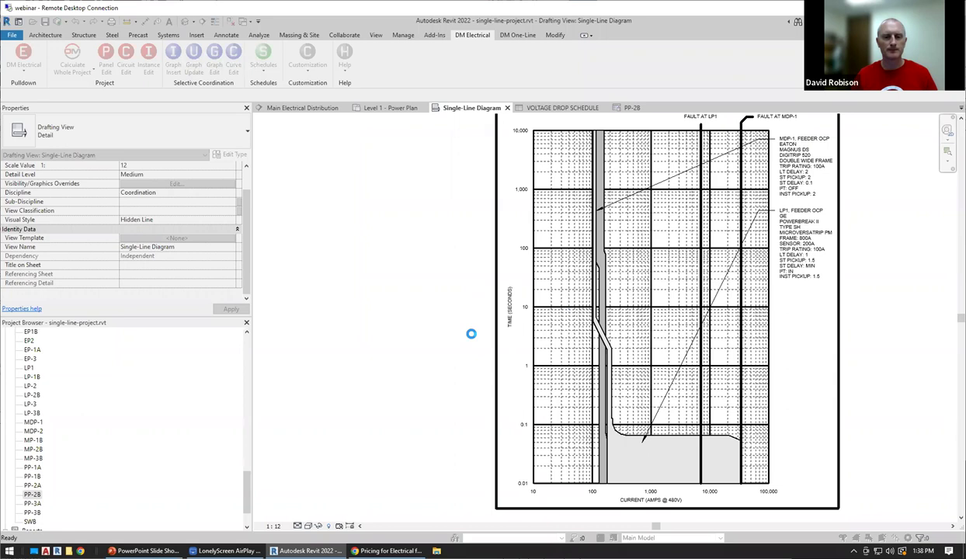
# Give LP1's breaker long-time delay 3, short-time pickup 4 and instantaneous pickup 3.5.
pyautogui.click(268, 274)
pyautogui.click(342, 294)
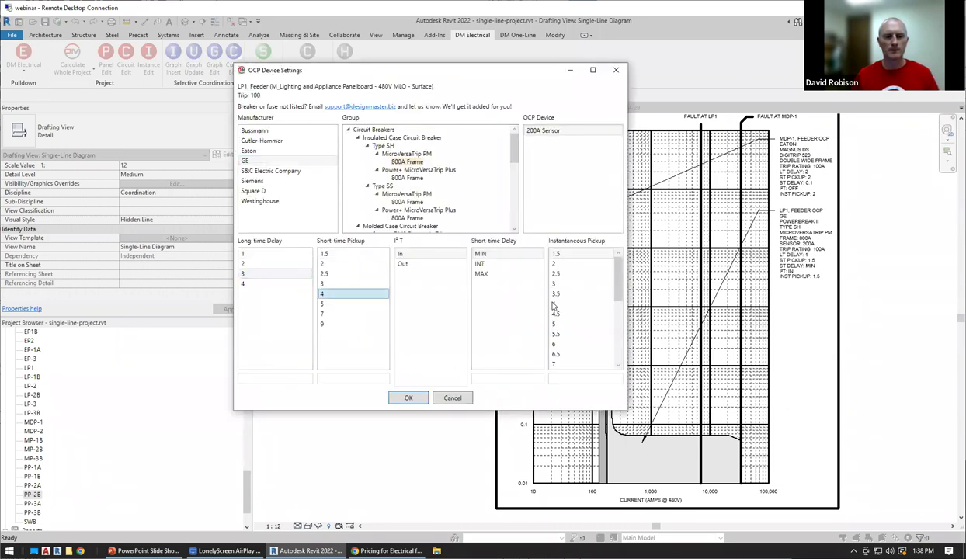
pyautogui.click(562, 293)
pyautogui.click(408, 398)
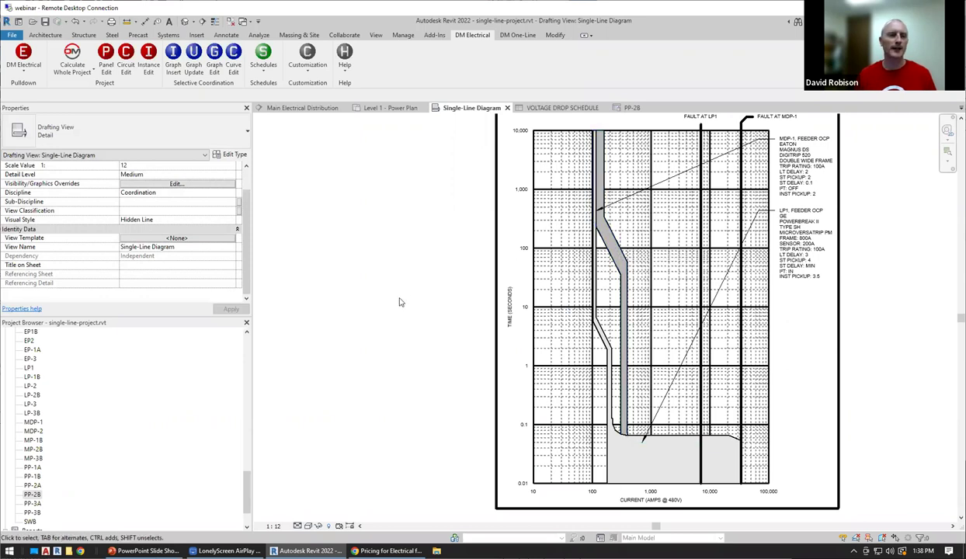
pyautogui.click(104, 62)
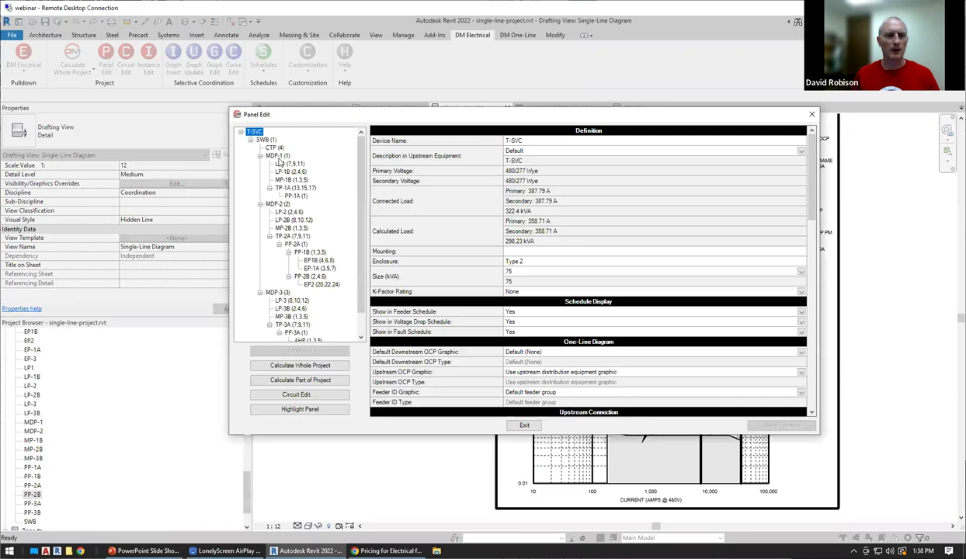
pyautogui.click(278, 156)
pyautogui.scroll(-15, 437, 289)
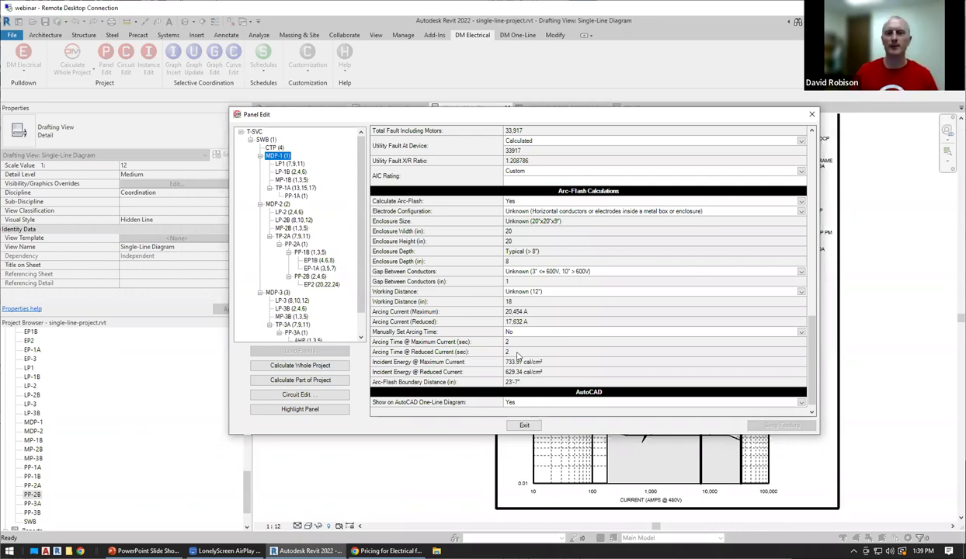
pyautogui.click(524, 425)
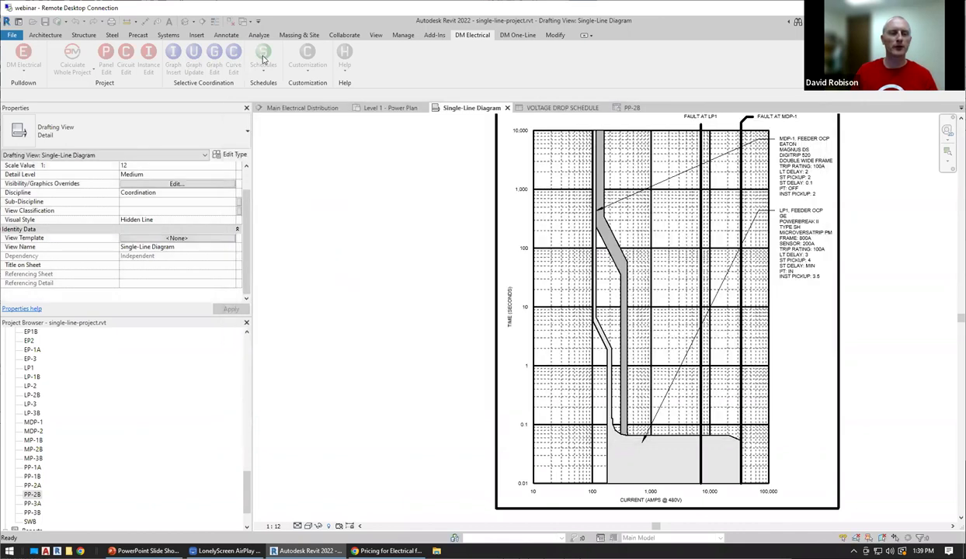
# Open the Arc-Flash schedule, then print MDP-1 and LP1 arc-flash stickers to the single-line-project folder.
pyautogui.click(263, 56)
pyautogui.click(268, 120)
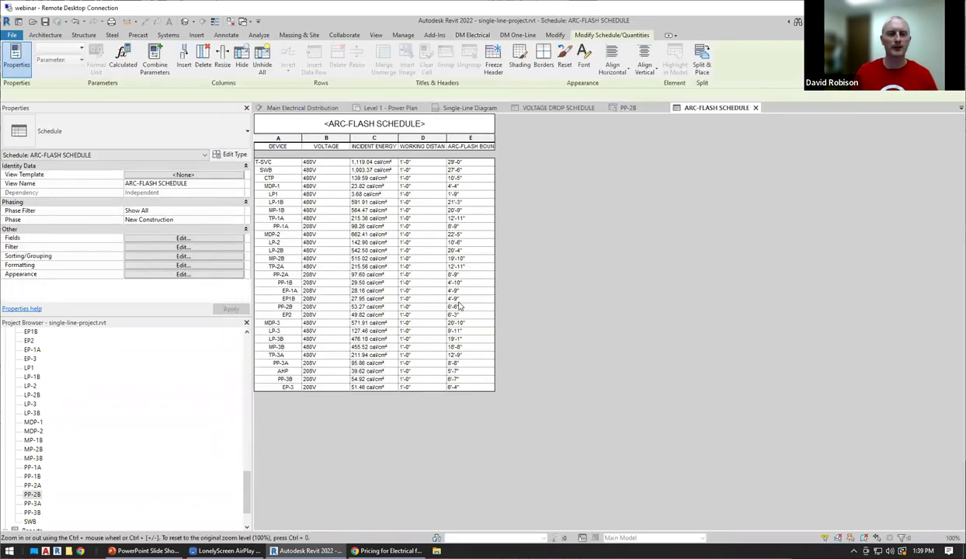
pyautogui.click(472, 35)
pyautogui.click(262, 74)
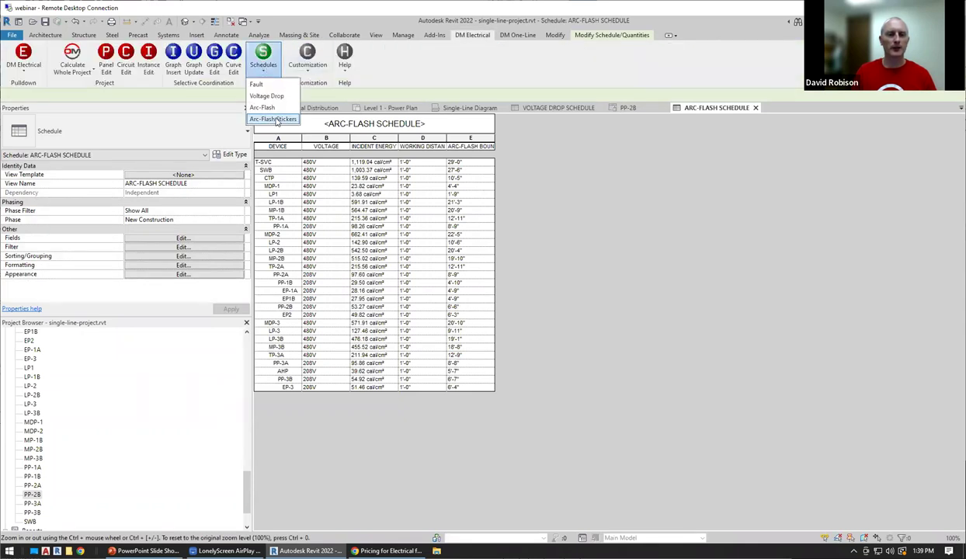
pyautogui.click(265, 118)
pyautogui.click(420, 209)
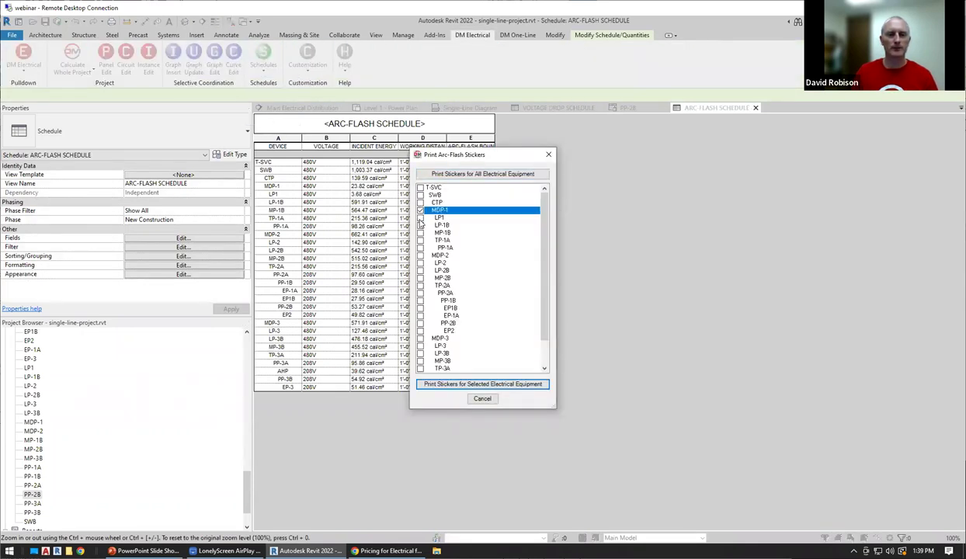
pyautogui.click(420, 217)
pyautogui.click(493, 387)
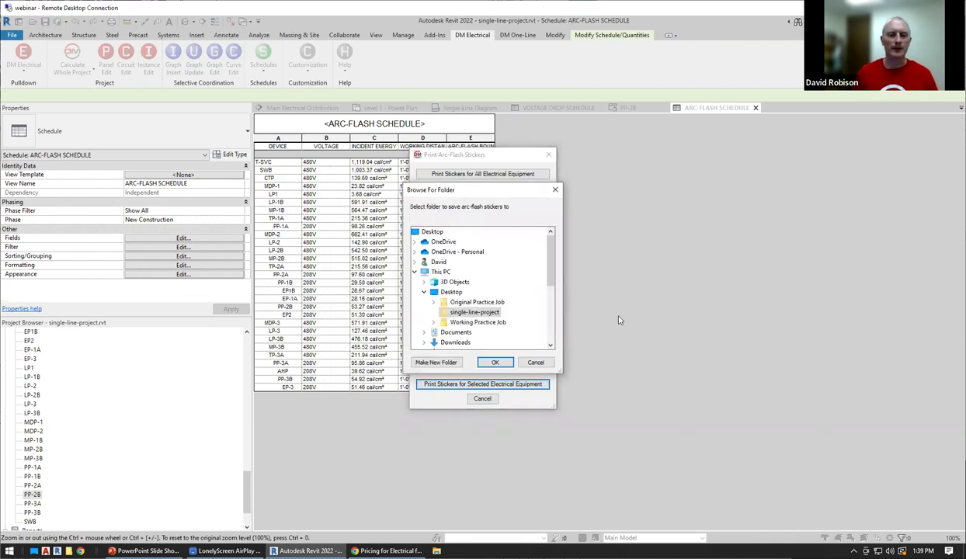
pyautogui.click(494, 361)
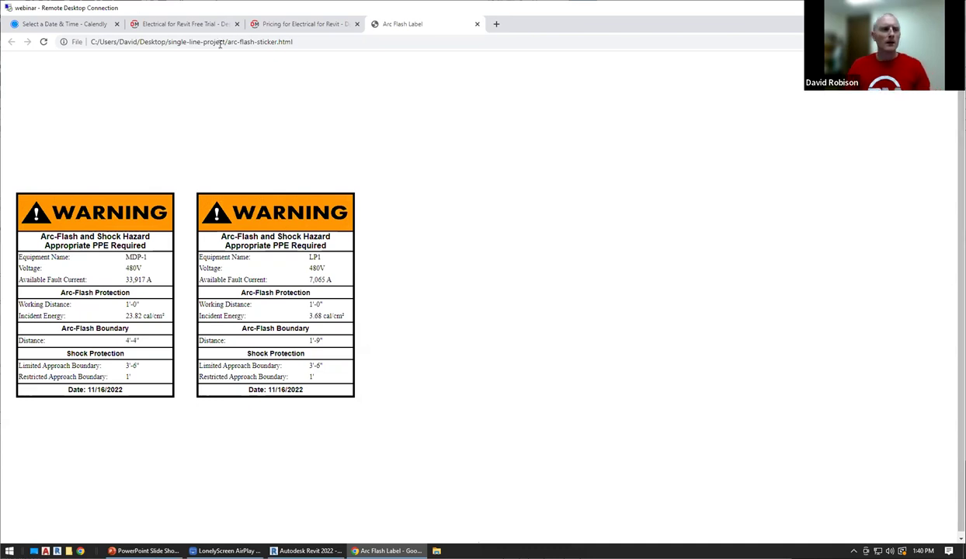
# Switch to the Calendly 'Select a Date & Time' tab for the Revit Workflow Review.
pyautogui.click(45, 26)
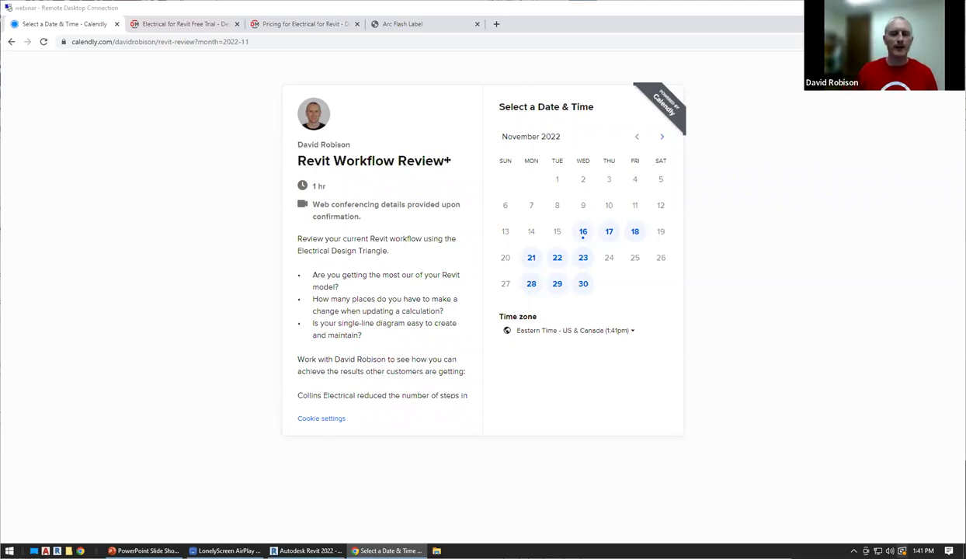
# Switch back to Revit and show the Level 1 - Power Plan view.
pyautogui.hotkey('alt', 'Tab')
pyautogui.click(364, 109)
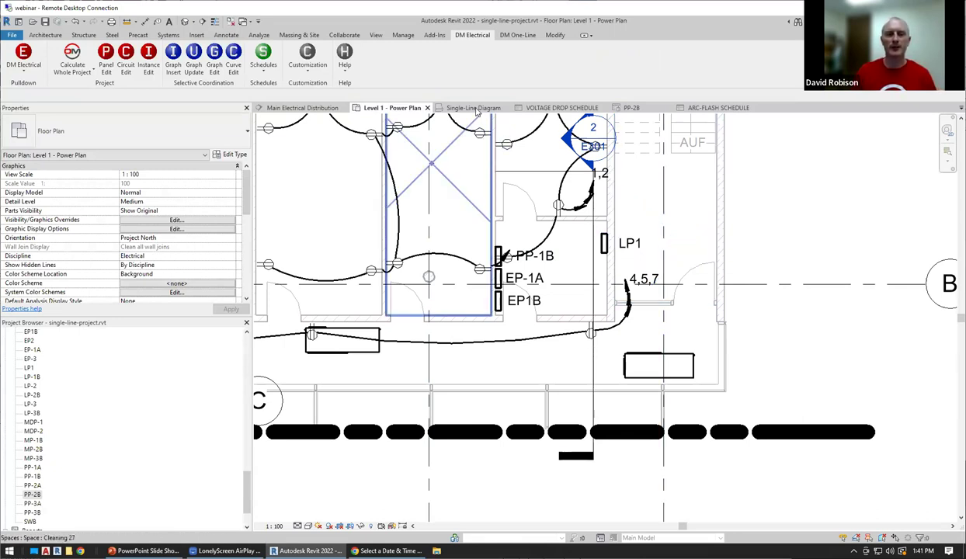
# Switch to the Single-Line Diagram view and zoom to MDP-2 with LP-2, LP-2B and TP-2A.
pyautogui.hotkey('ctrl', 'Tab')
pyautogui.scroll(-5, 620, 344)
pyautogui.scroll(3, 493, 349)
pyautogui.scroll(3, 492, 348)
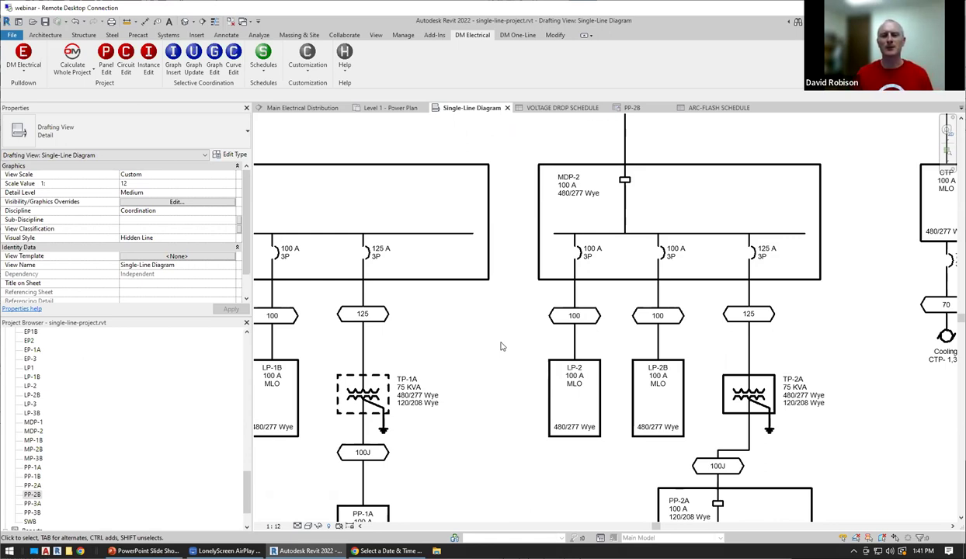
# Open the DME-EQU-Switchboard-Top family for editing, then return to the Single-Line Diagram.
pyautogui.click(774, 381)
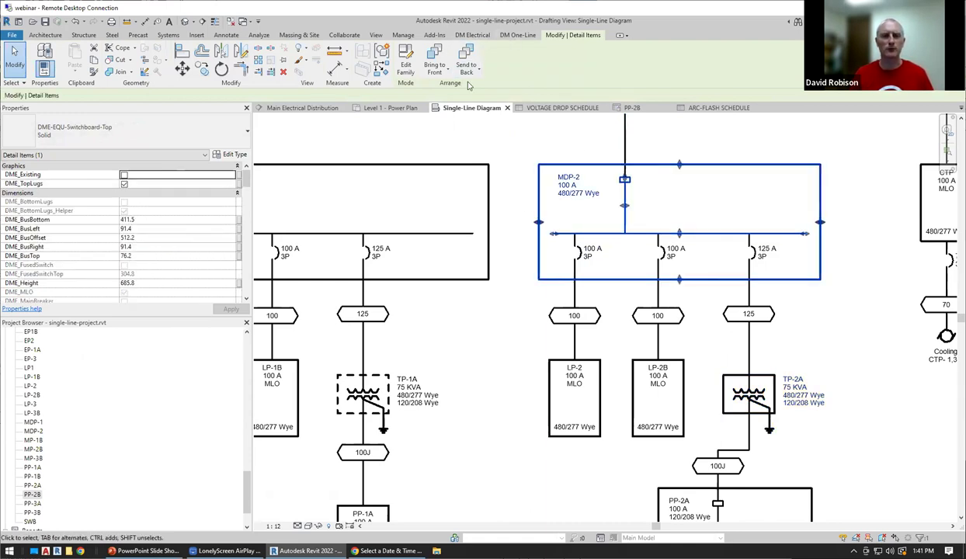
pyautogui.click(408, 63)
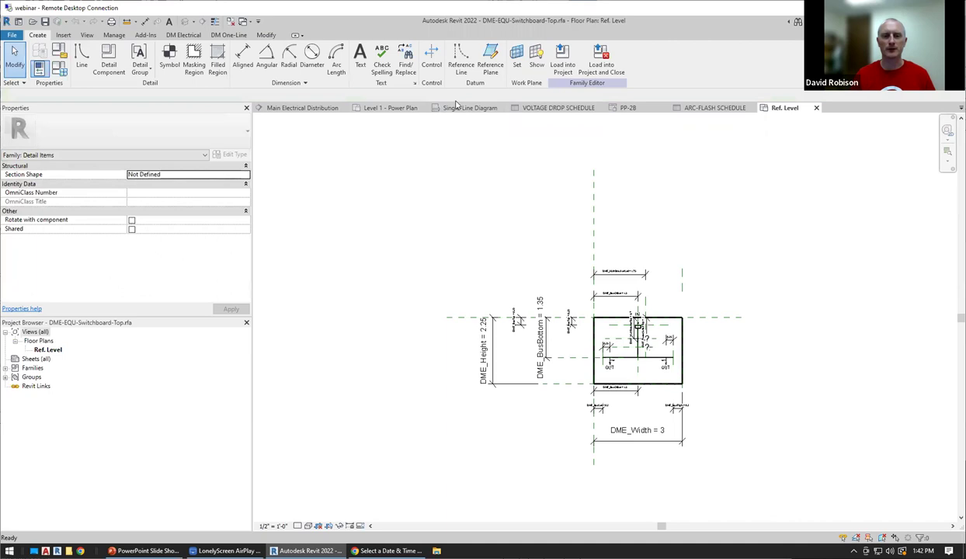
pyautogui.click(447, 108)
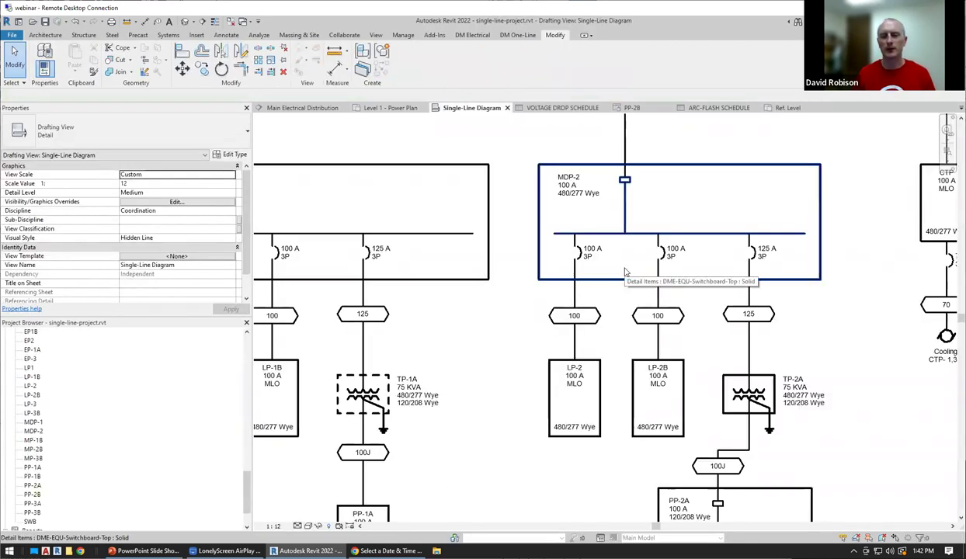
pyautogui.scroll(-2, 458, 367)
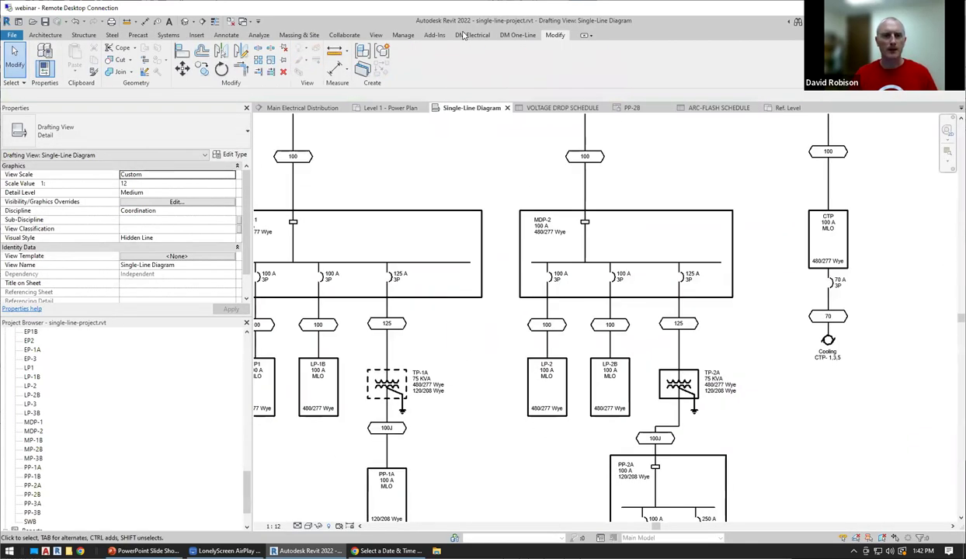
# Replace the hexagon on the 100 feeder tag above LP-2 with the Oval graphic.
pyautogui.click(517, 35)
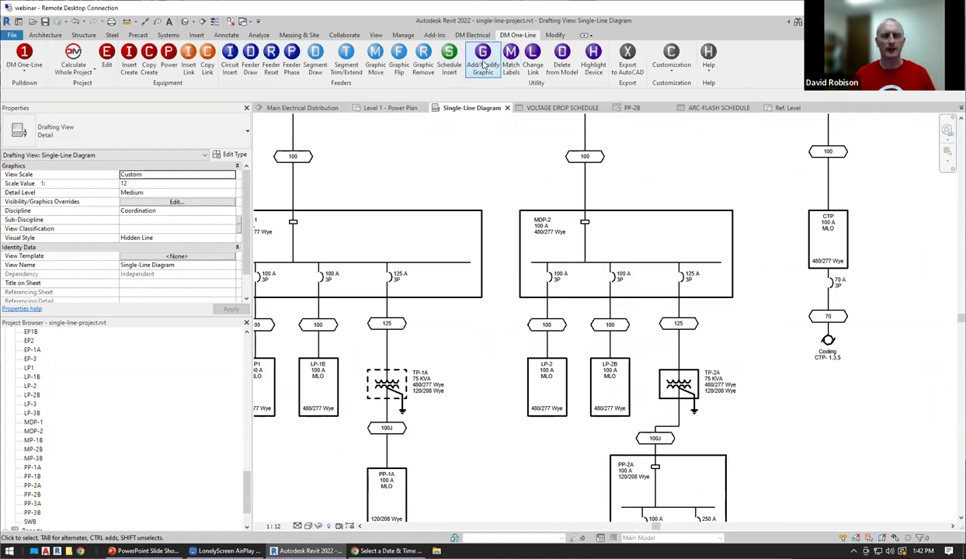
pyautogui.click(478, 61)
pyautogui.click(554, 327)
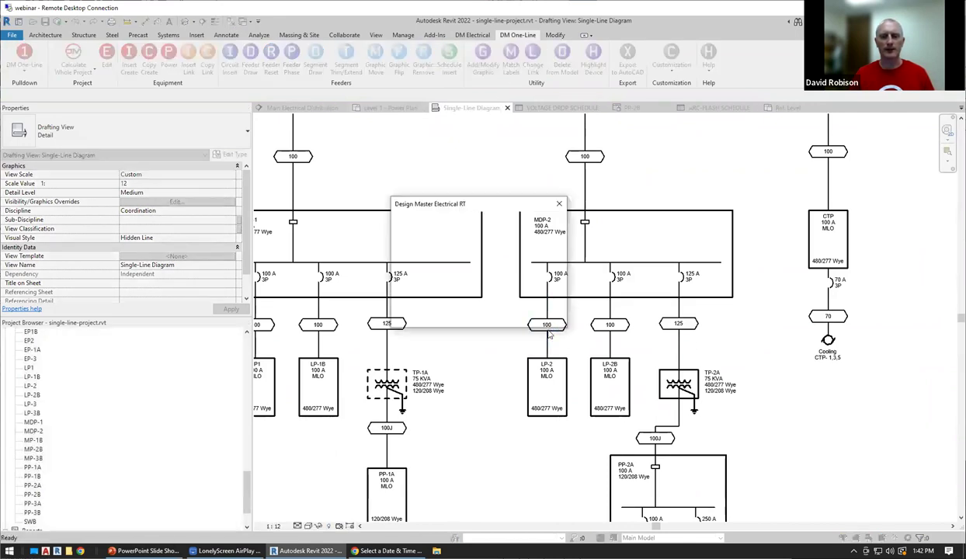
pyautogui.click(450, 271)
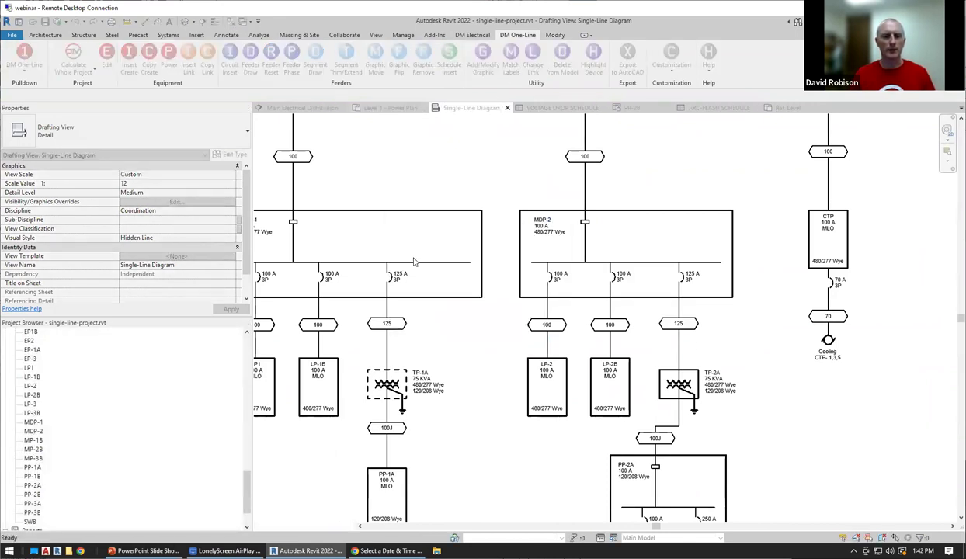
pyautogui.click(268, 100)
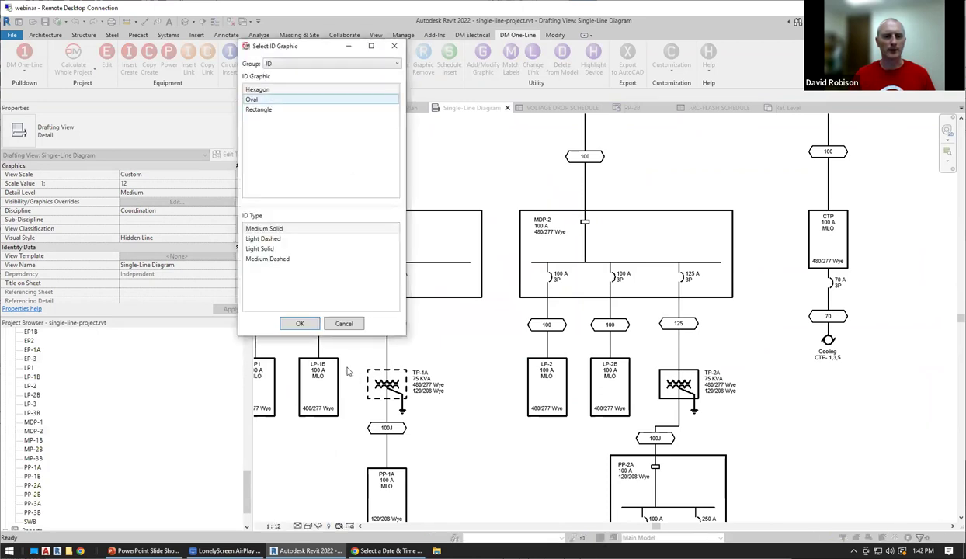
pyautogui.click(301, 324)
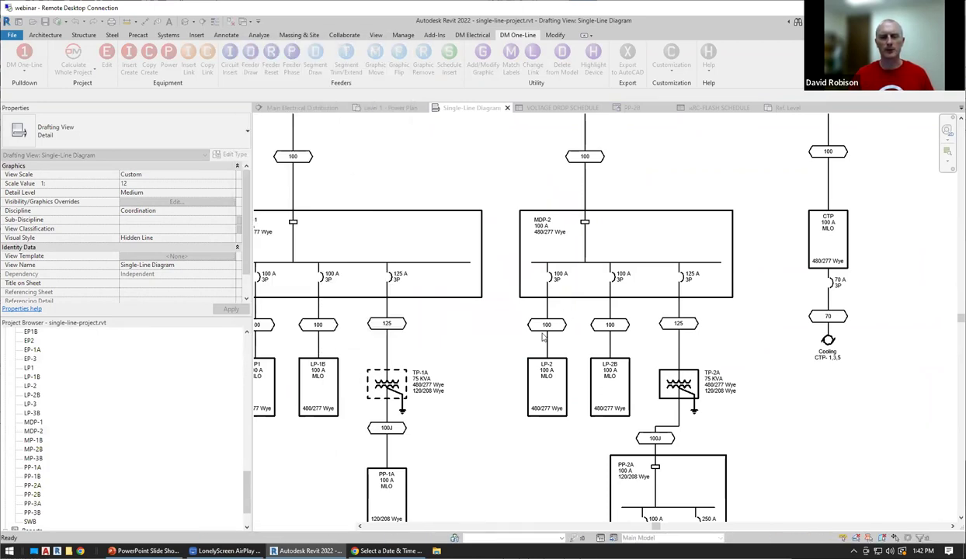
pyautogui.scroll(2, 545, 335)
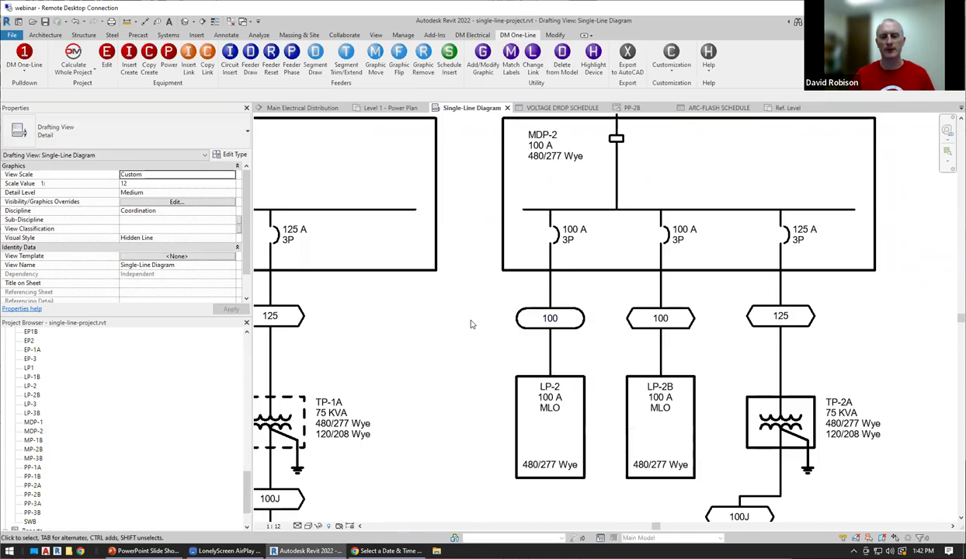
pyautogui.scroll(-3, 468, 341)
# Window-select the time-current coordination chart on the diagram's right side and delete it.
pyautogui.moveTo(460, 314)
pyautogui.mouseDown(button='middle')
pyautogui.moveTo(450, 251)
pyautogui.moveTo(456, 273)
pyautogui.mouseUp(button='middle')
pyautogui.scroll(-3, 450, 251)
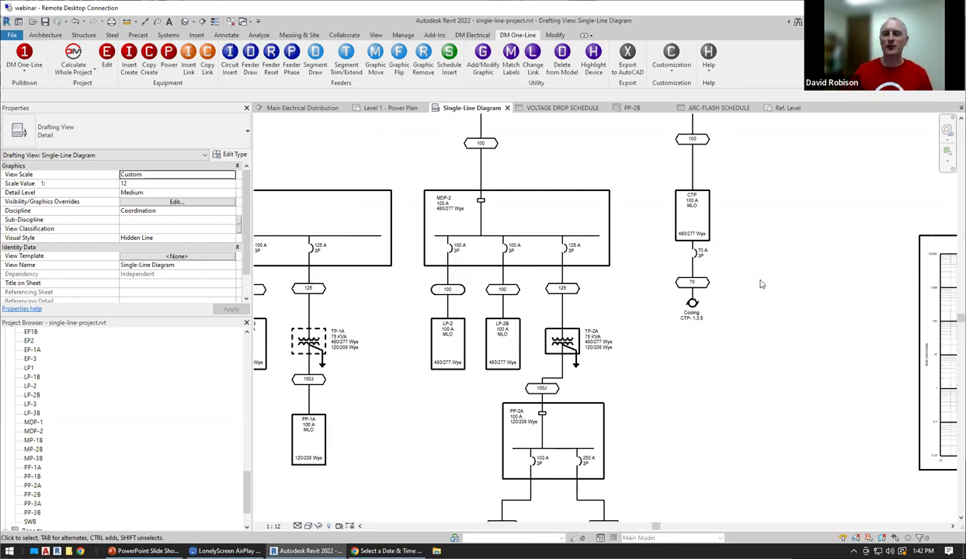
pyautogui.scroll(-3, 727, 289)
pyautogui.scroll(2, 699, 284)
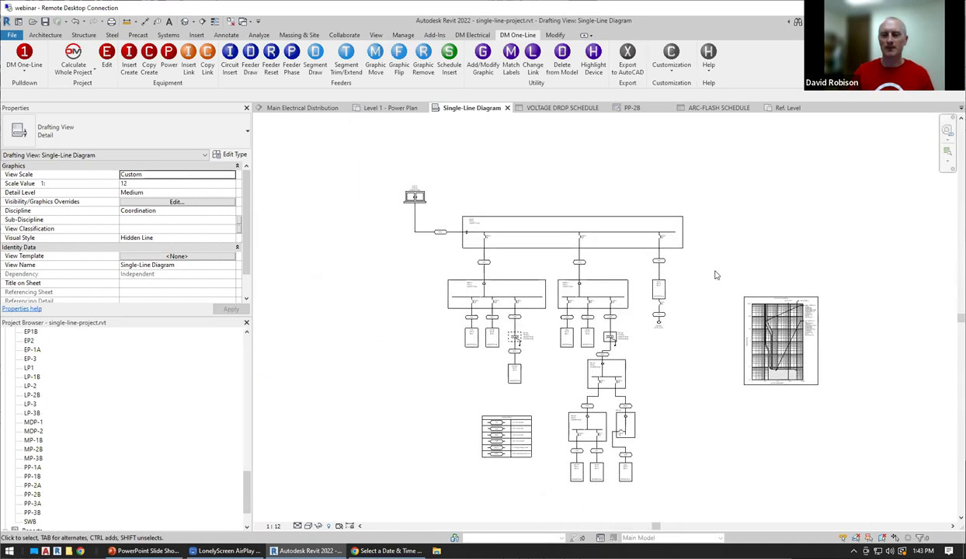
pyautogui.moveTo(719, 264); pyautogui.dragTo(892, 452)
pyautogui.press('Delete')
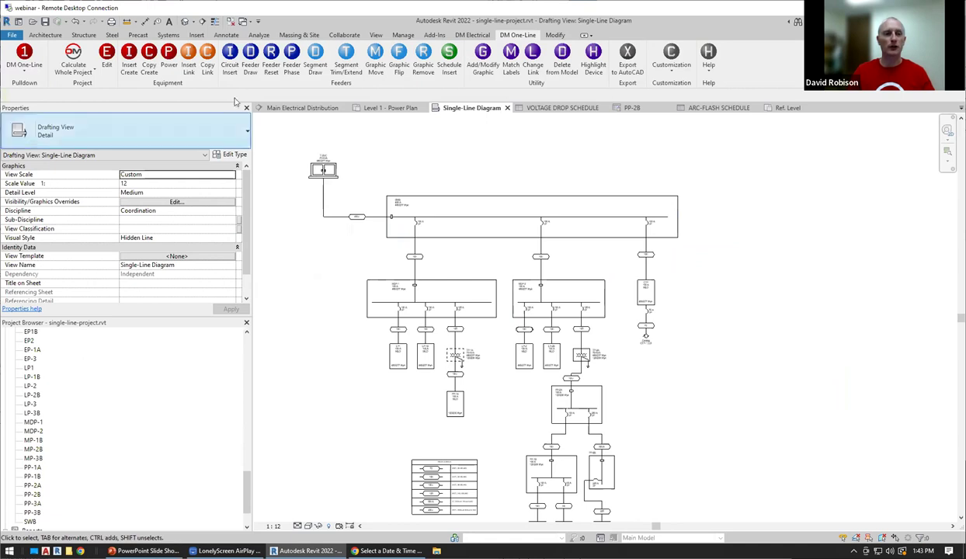
# Insert MDP-3 as a horizontal, top-fed switchboard graphic placed to the right of CTP.
pyautogui.click(190, 68)
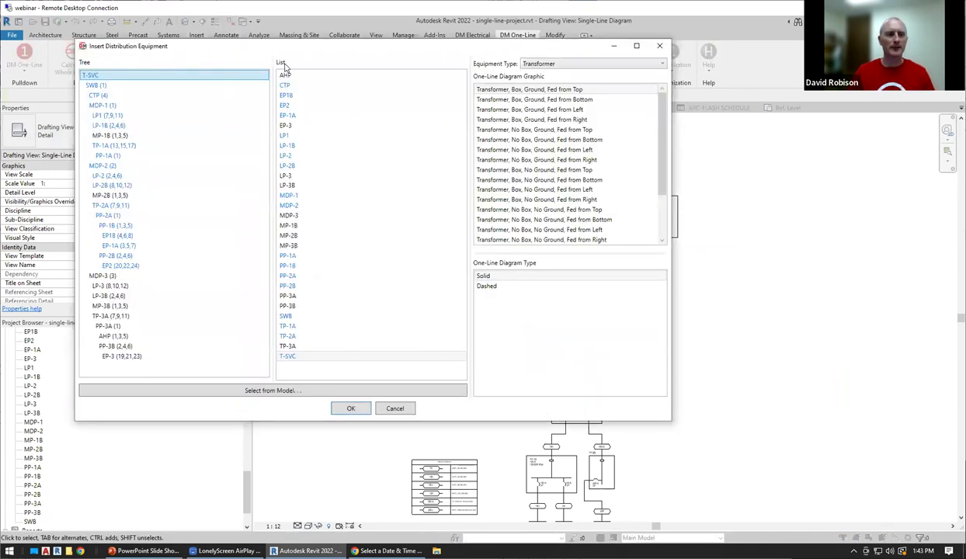
pyautogui.click(136, 276)
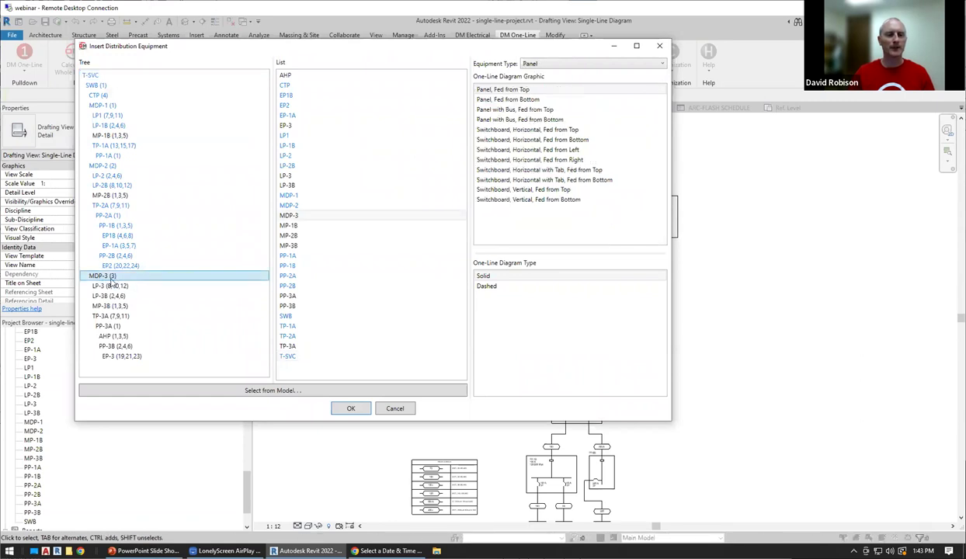
pyautogui.click(535, 130)
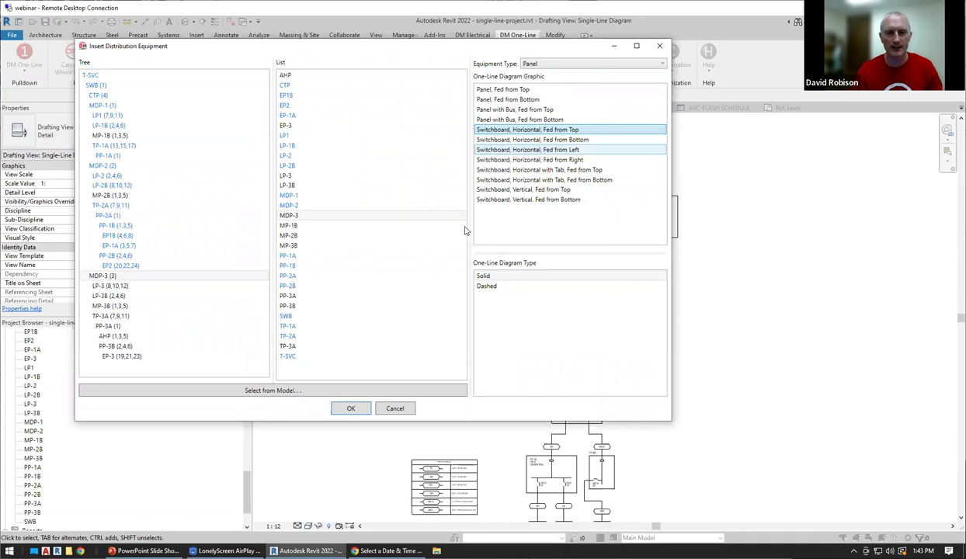
pyautogui.click(349, 405)
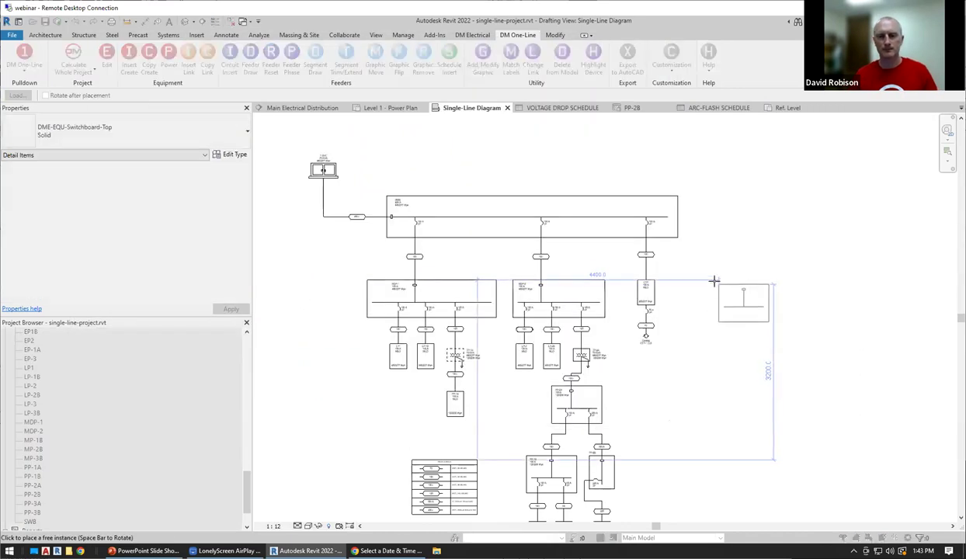
pyautogui.click(712, 279)
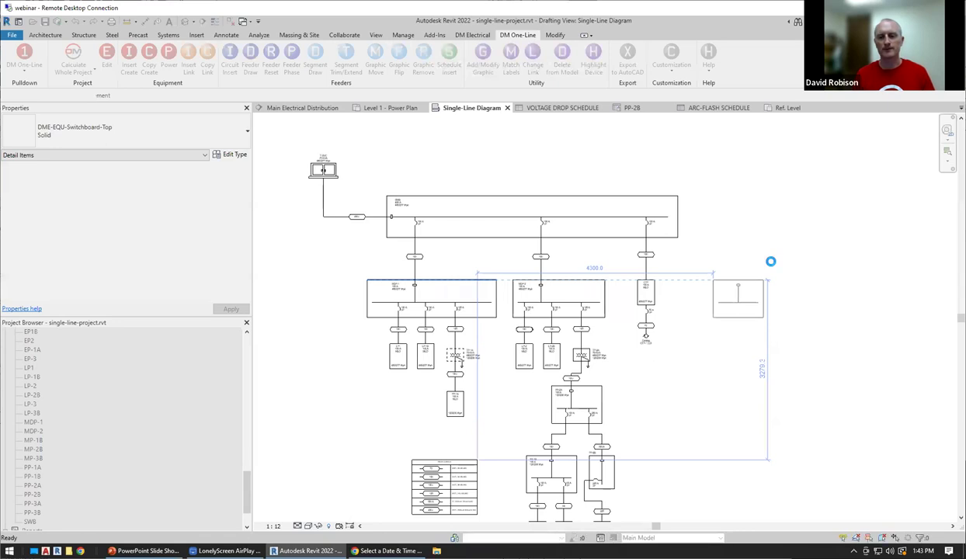
pyautogui.scroll(3, 730, 289)
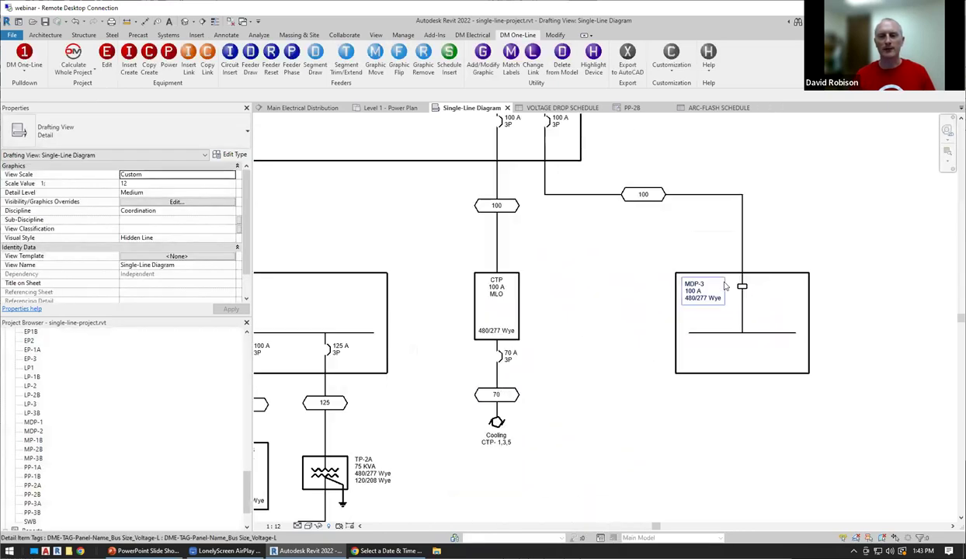
pyautogui.scroll(2, 699, 298)
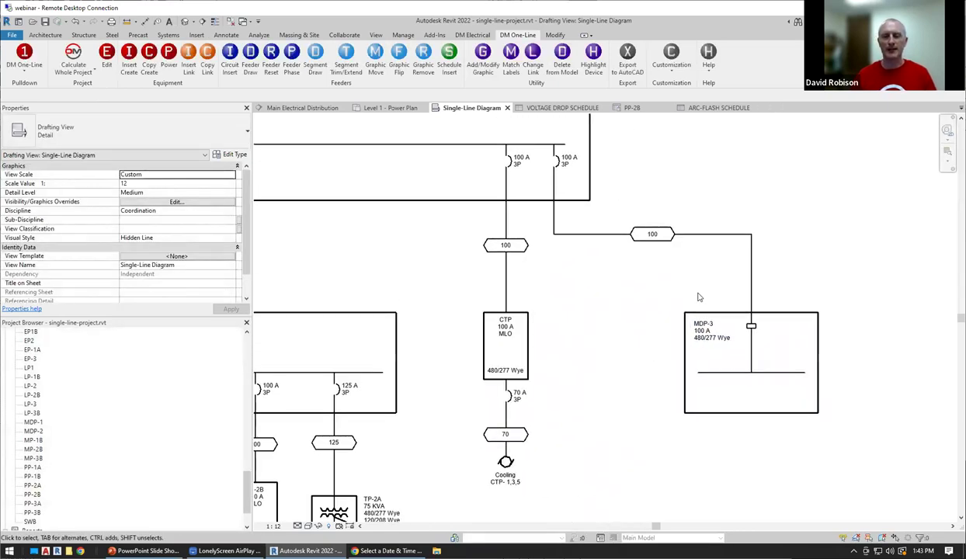
pyautogui.click(594, 61)
pyautogui.click(737, 353)
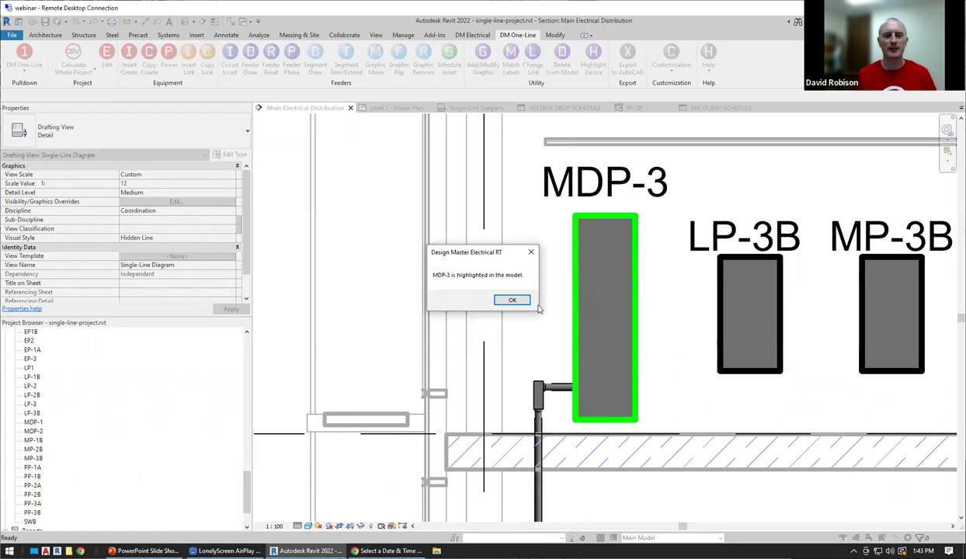
pyautogui.press('Return')
pyautogui.click(470, 108)
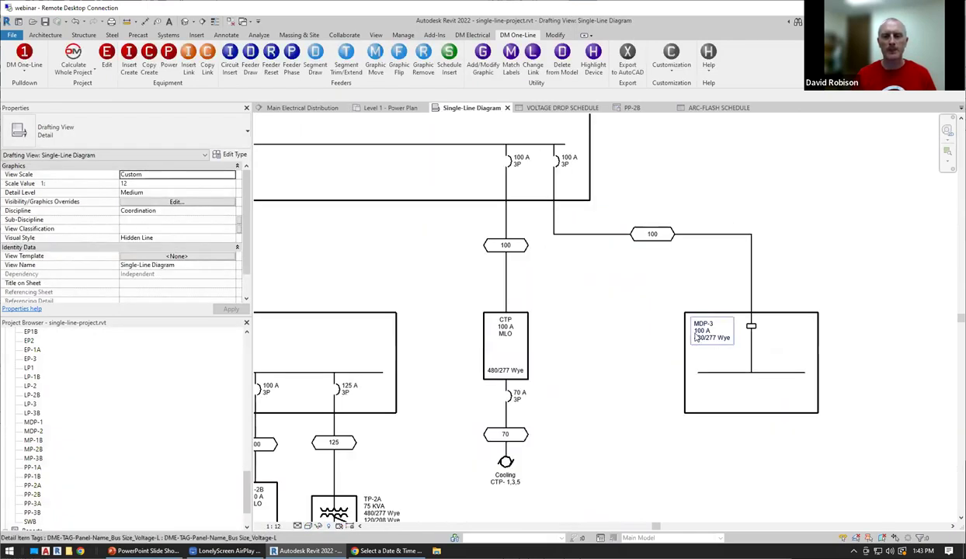
pyautogui.moveTo(657, 337); pyautogui.dragTo(380, 268, button='middle')
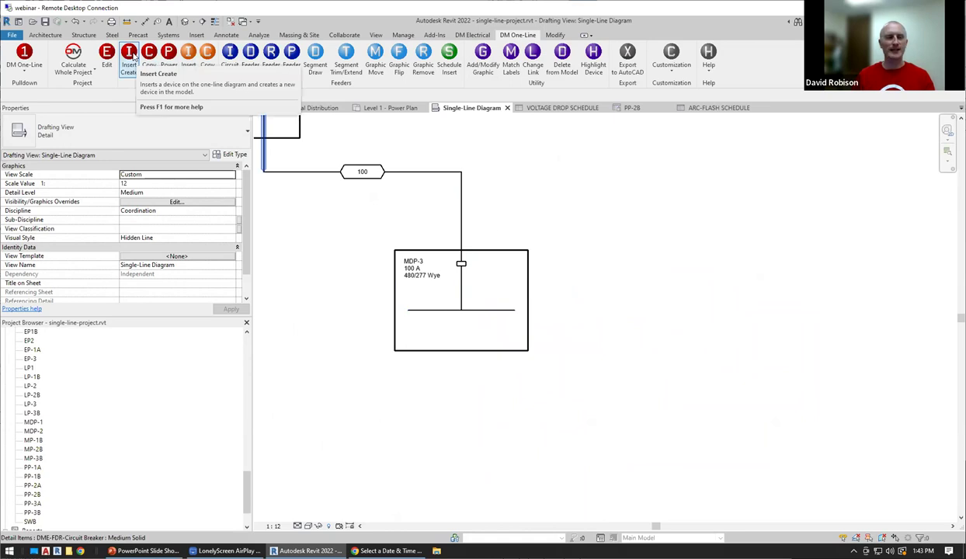
# Create panel P-NEW on Level 1 at 480/277 Wye using the 480V MLO panelboard.
pyautogui.click(132, 56)
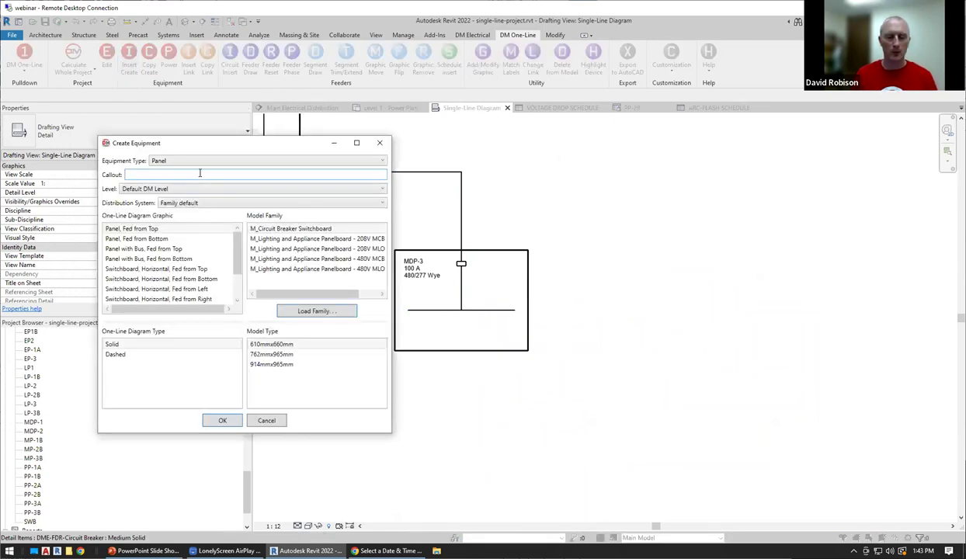
pyautogui.write('P-NEW')
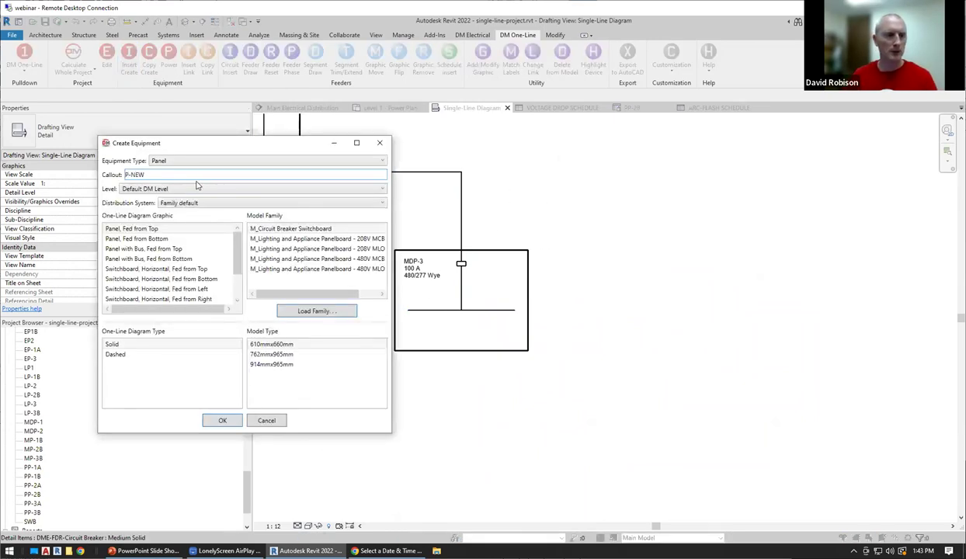
pyautogui.click(194, 189)
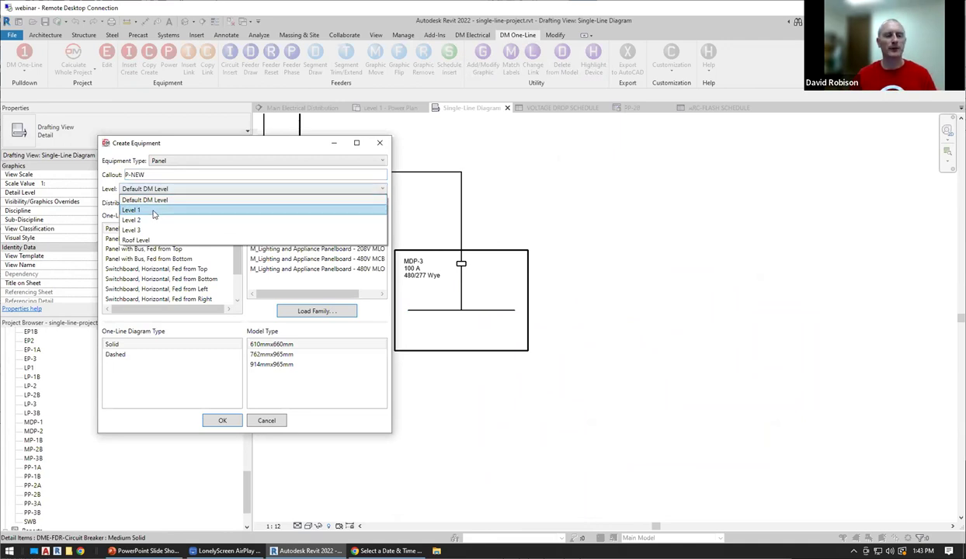
pyautogui.click(154, 211)
pyautogui.click(184, 202)
pyautogui.click(218, 238)
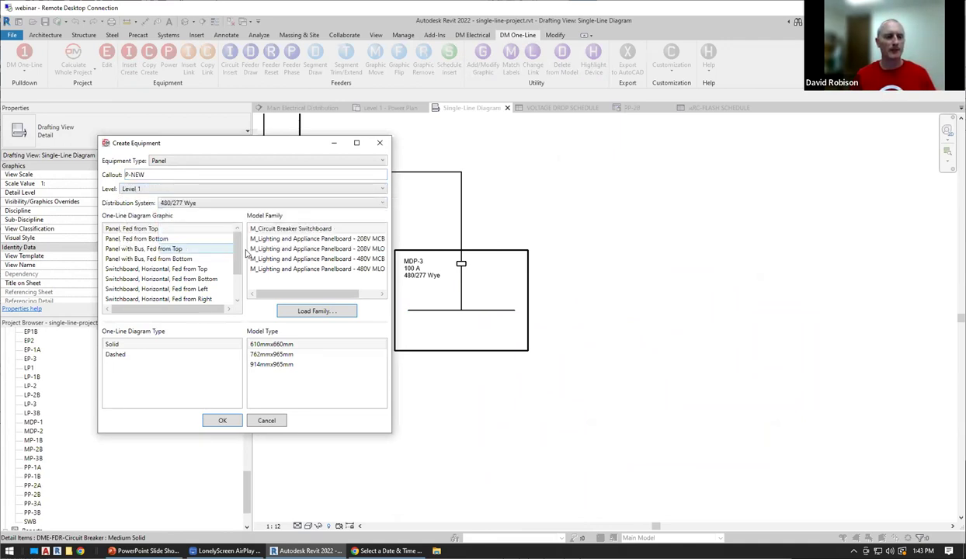
pyautogui.click(333, 269)
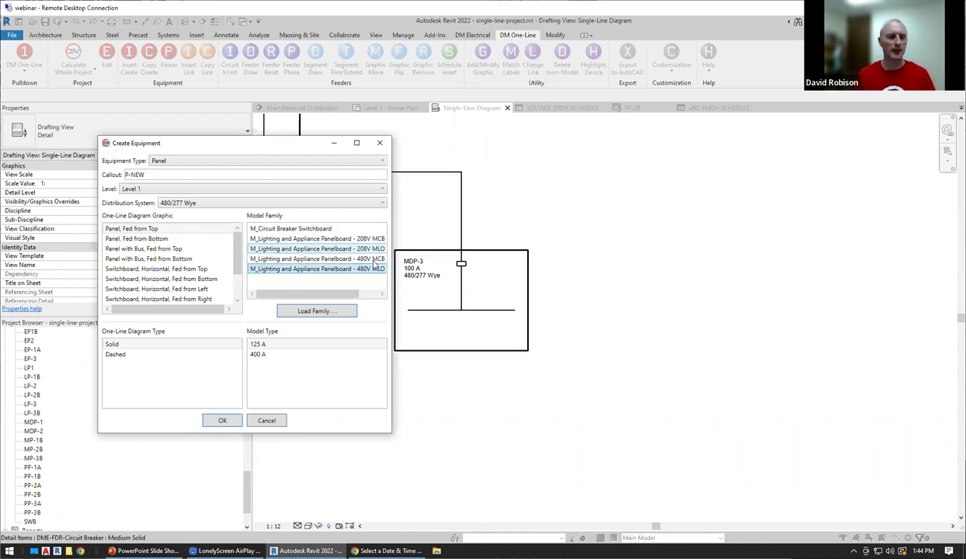
pyautogui.click(221, 419)
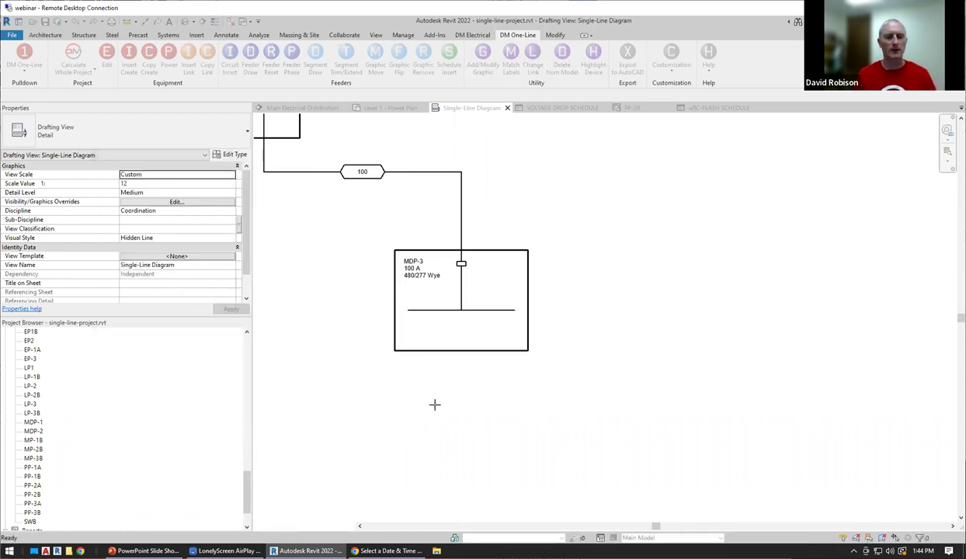
# Place P-NEW below MDP-3, fed through a 100 A 3P breaker and a 100 feeder.
pyautogui.click(427, 398)
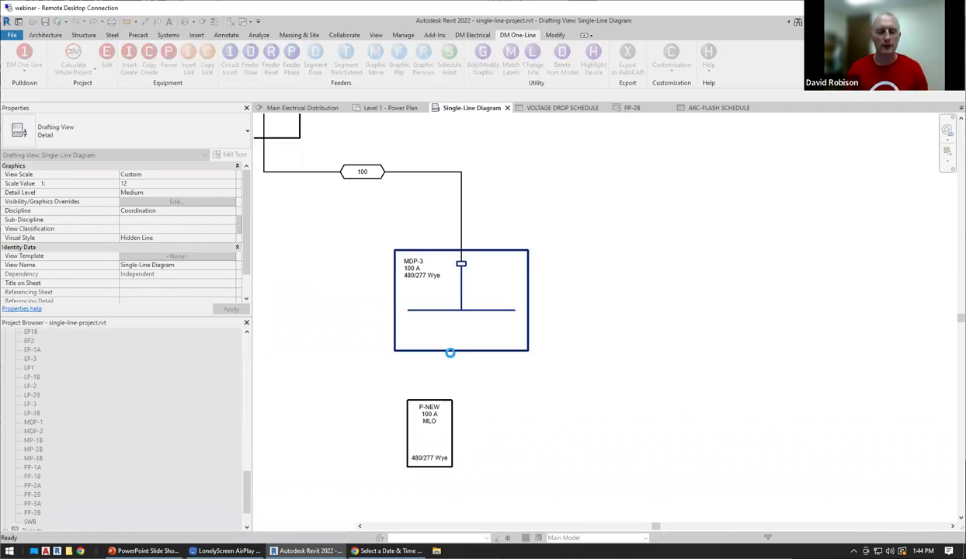
pyautogui.click(422, 405)
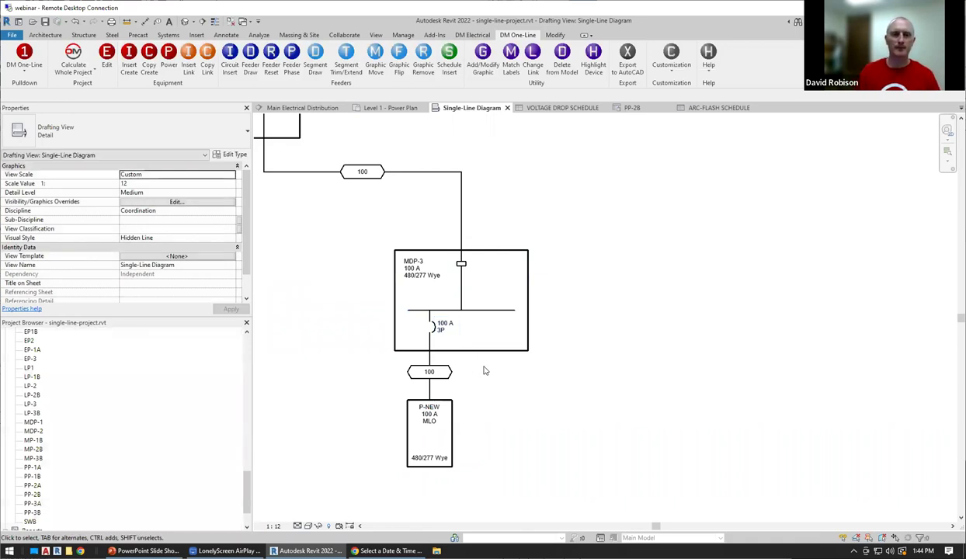
pyautogui.click(589, 61)
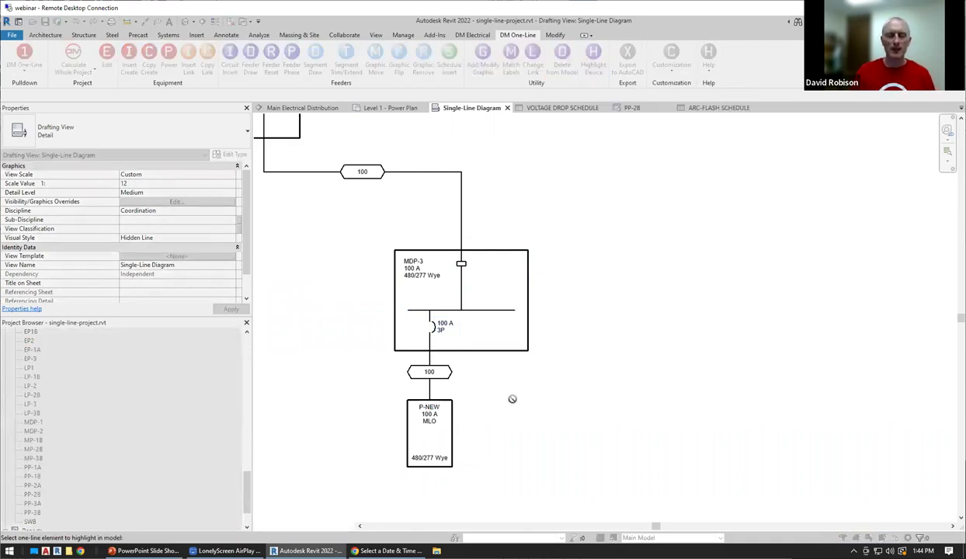
# Highlight P-NEW in the model and locate it on the Level 1 - Power Plan.
pyautogui.click(429, 407)
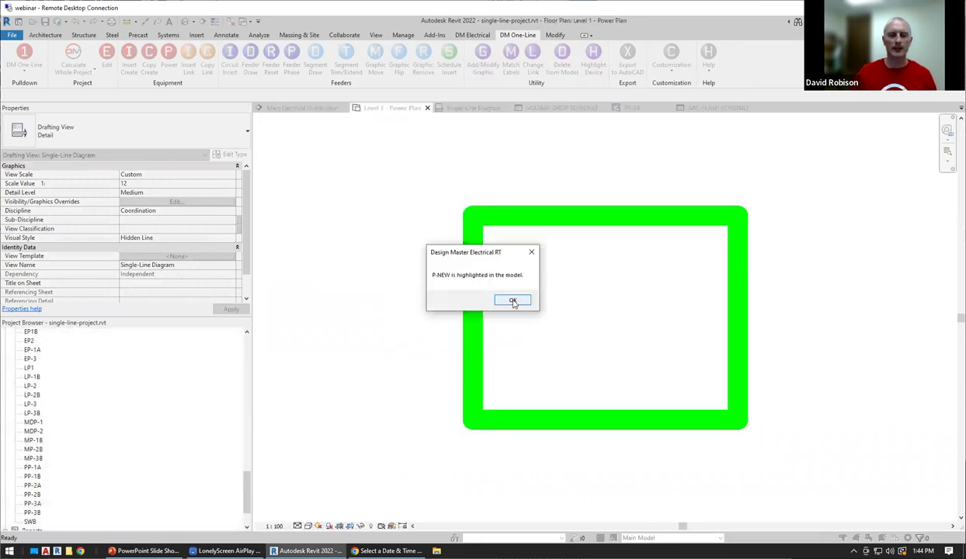
pyautogui.click(512, 300)
pyautogui.scroll(-8, 571, 341)
pyautogui.scroll(-5, 571, 340)
pyautogui.moveTo(571, 340); pyautogui.dragTo(570, 286, button='middle')
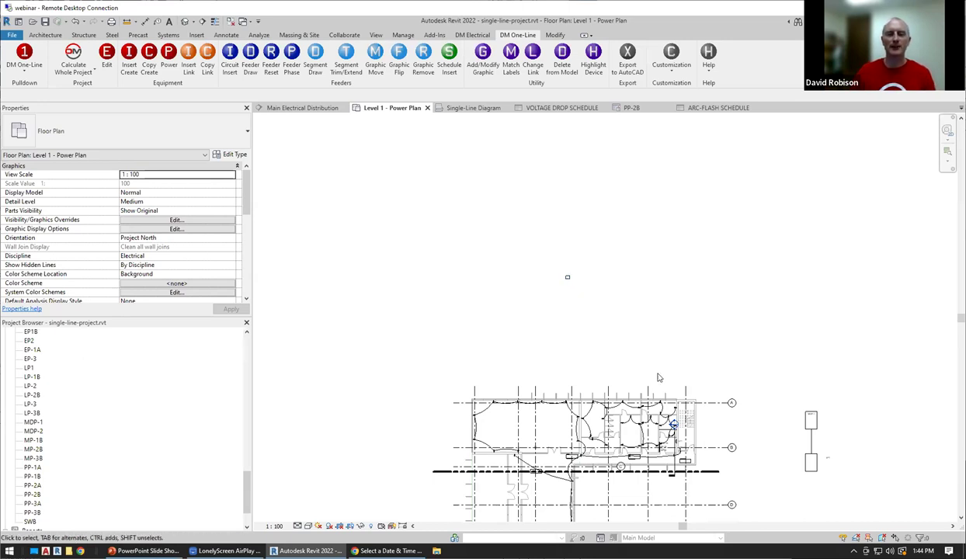
# Return to the Single-Line Diagram showing P-NEW under MDP-3, then switch to the Chrome window.
pyautogui.click(459, 110)
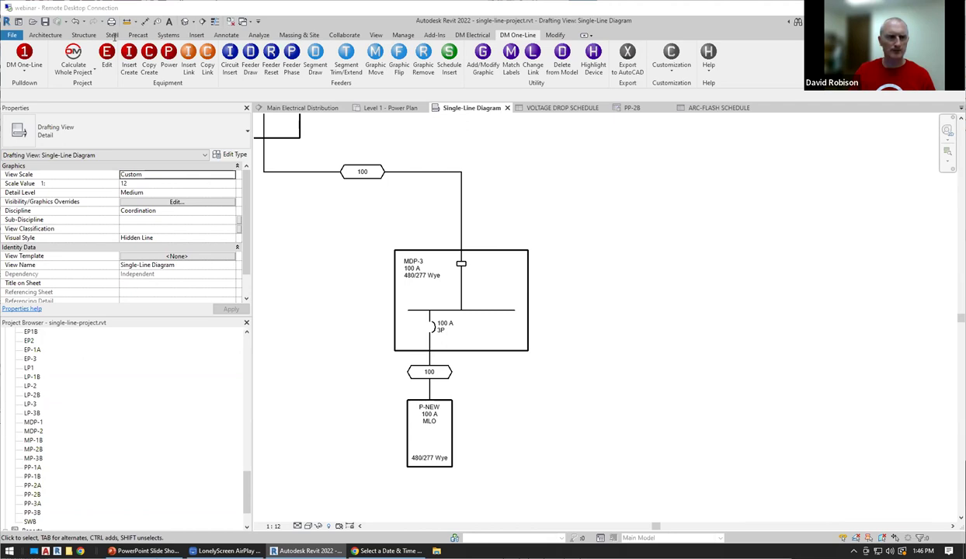
pyautogui.hotkey('alt', 'Tab')
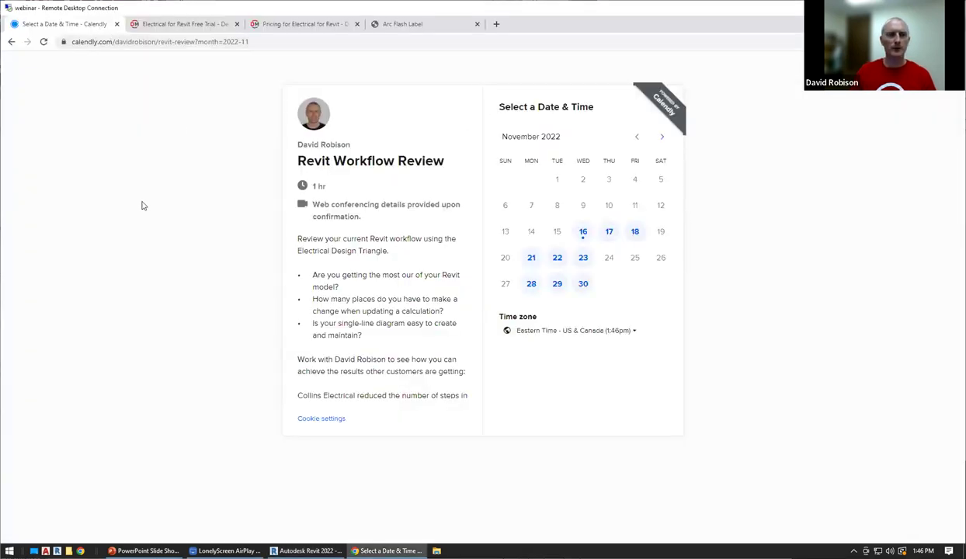
# Go to the Electrical for Revit Free Trial page in Chrome.
pyautogui.click(183, 24)
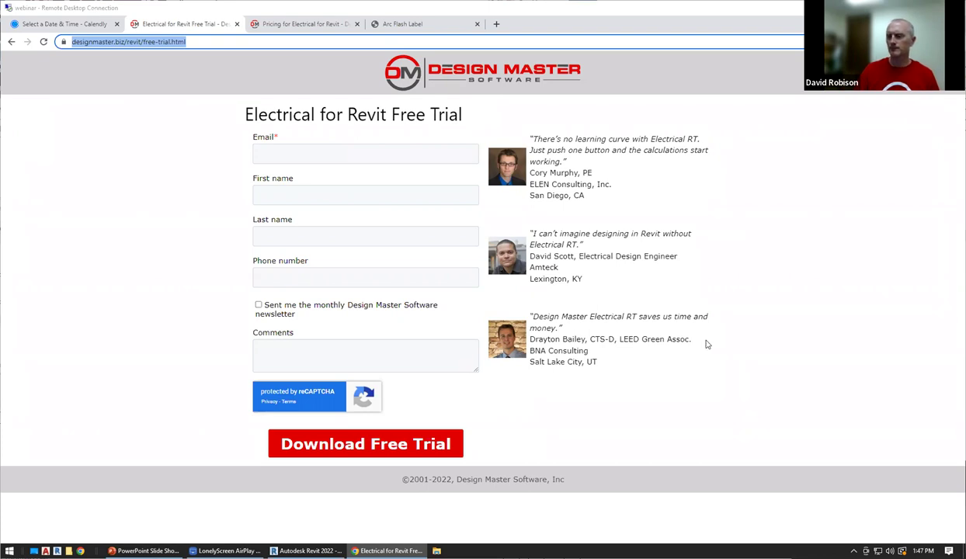
# Switch from the Design Master free-trial page back to the Revit single-line diagram.
pyautogui.hotkey('alt', 'Tab')
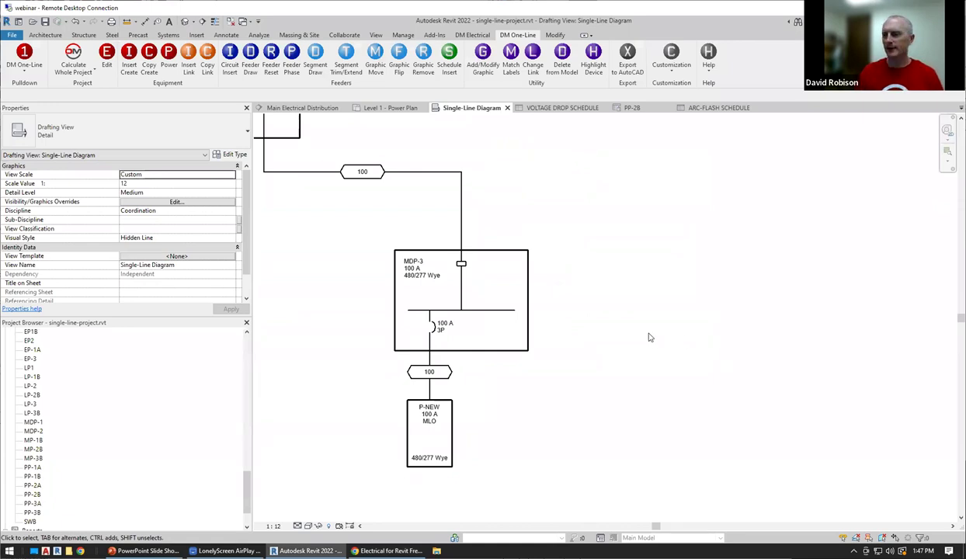
# Frame the feeder schedule and panel PP-1B with its EP-1A and EP1B feeders in view.
pyautogui.scroll(-3, 640, 332)
pyautogui.moveTo(494, 339); pyautogui.dragTo(512, 386, button='middle')
pyautogui.scroll(5, 513, 386)
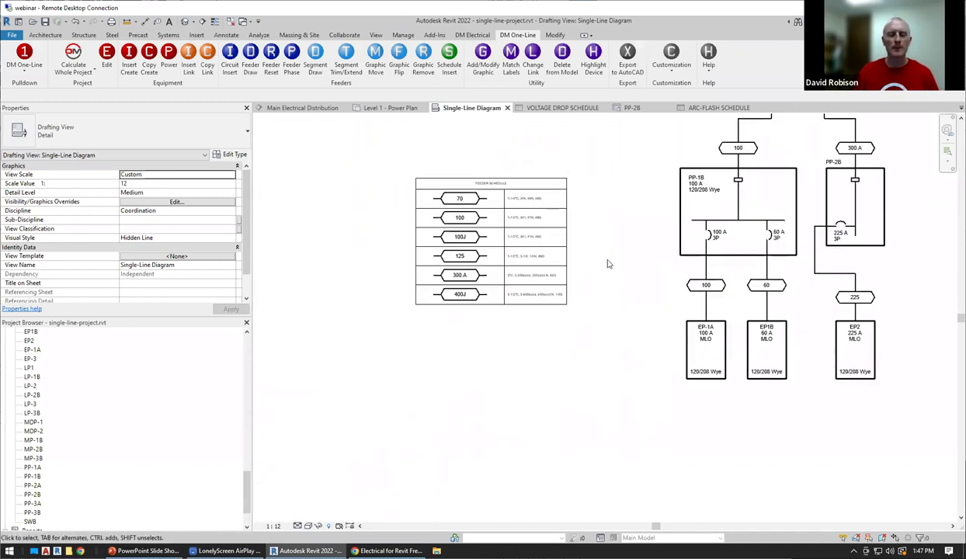
pyautogui.scroll(2, 629, 264)
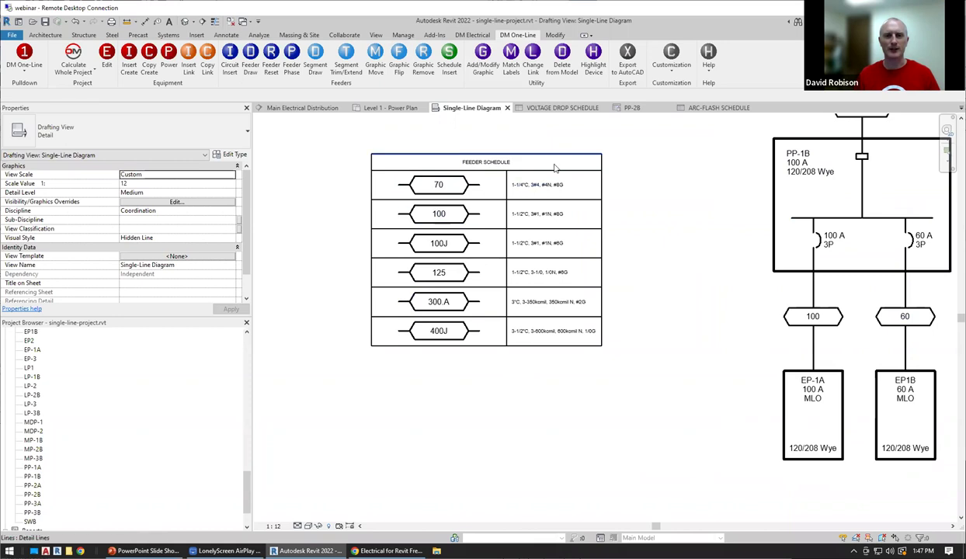
# Regenerate the feeder schedule, then show Chrome's Calendly page for booking a Revit Workflow Review.
pyautogui.click(449, 58)
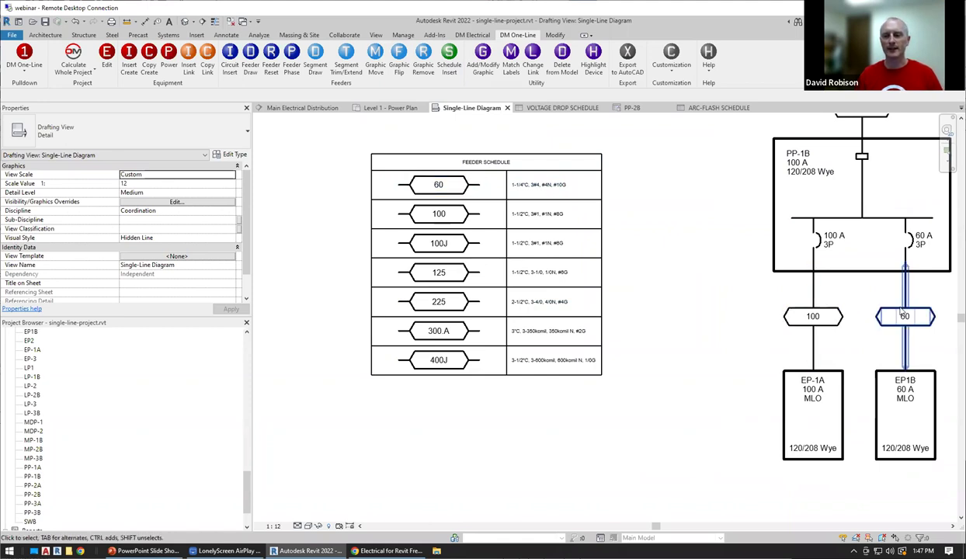
pyautogui.scroll(1, 530, 199)
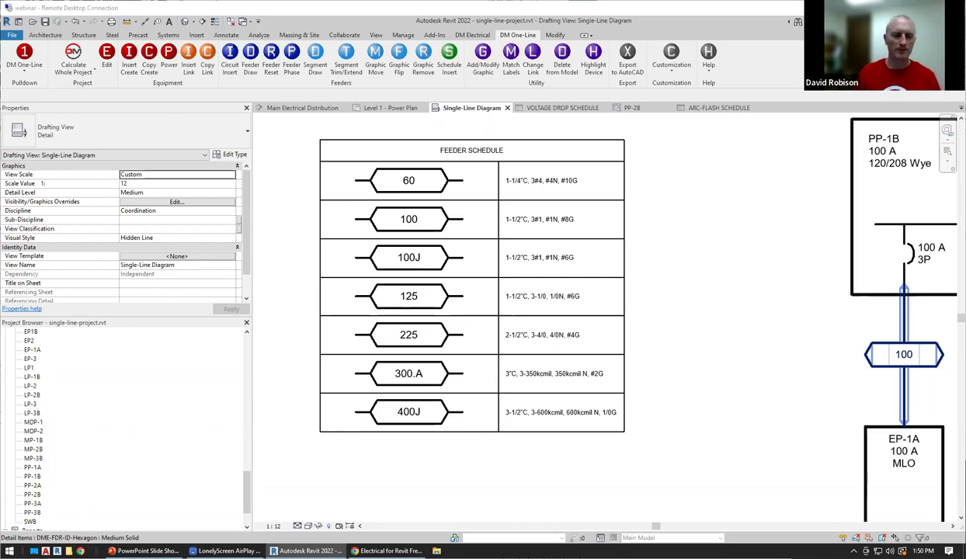
pyautogui.hotkey('alt', 'Tab')
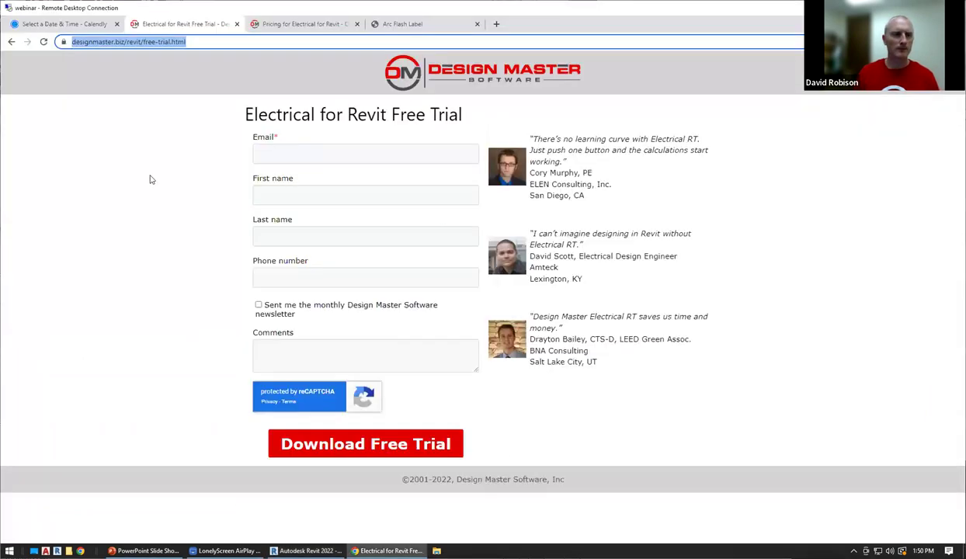
pyautogui.click(69, 24)
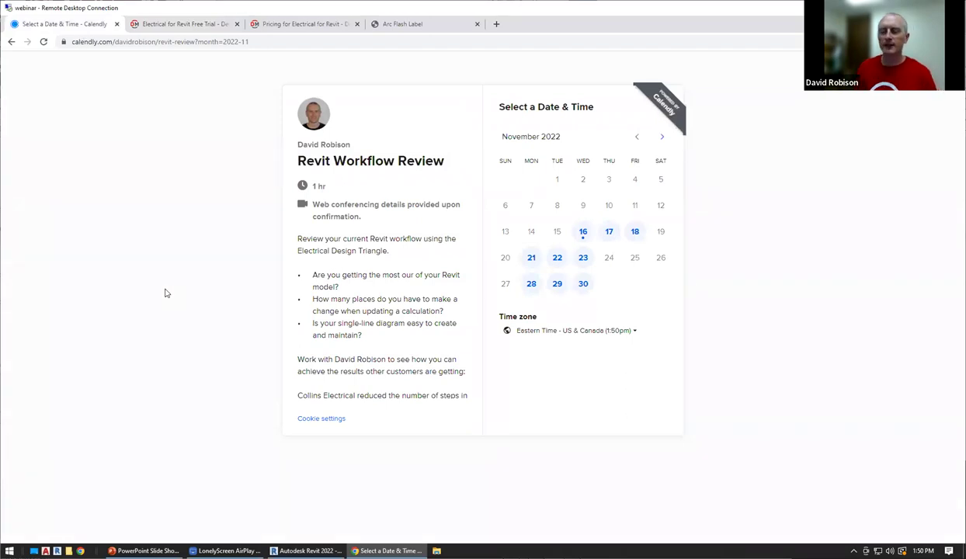